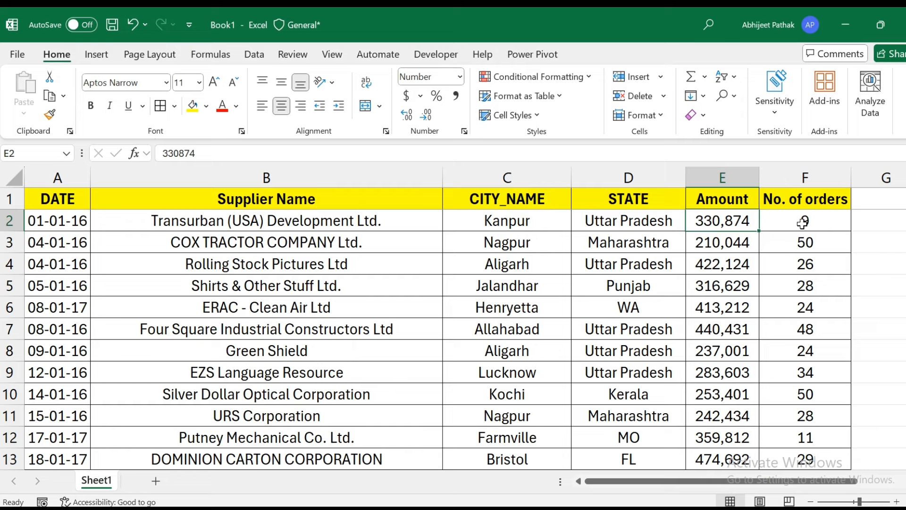
click(803, 222)
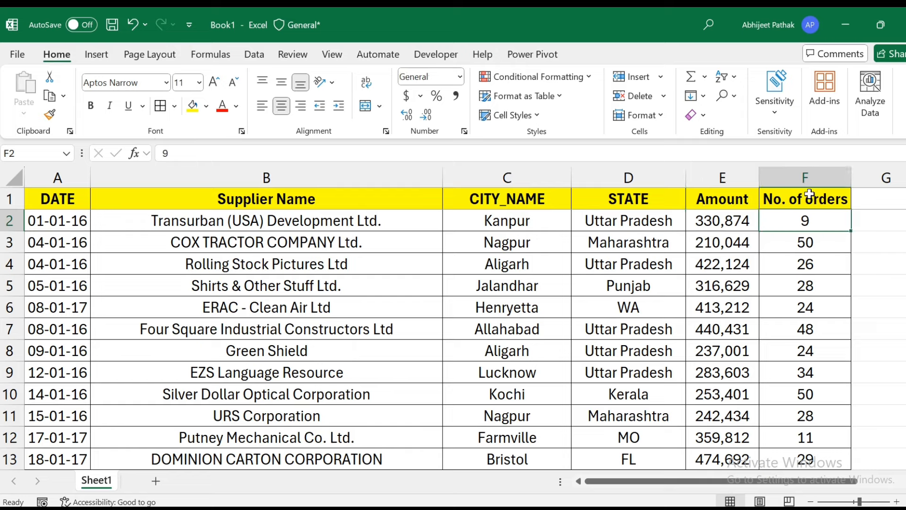
click(743, 223)
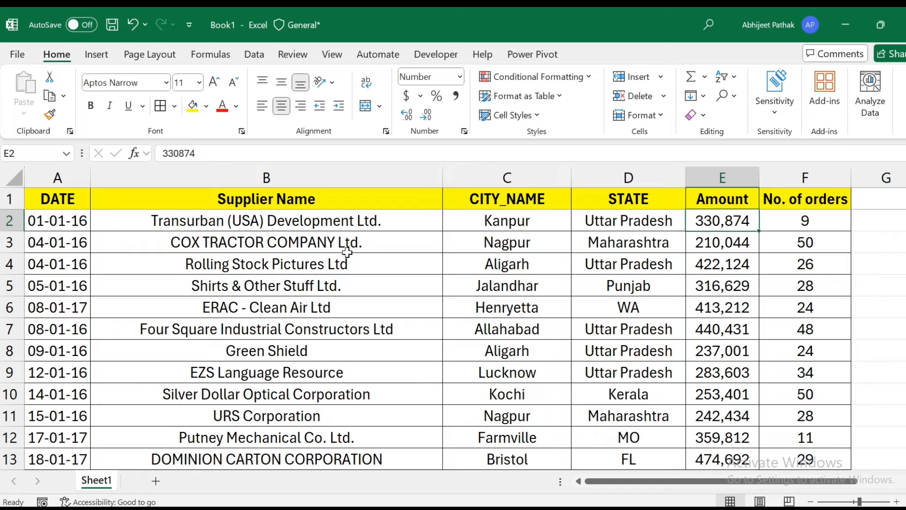
click(204, 202)
click(96, 55)
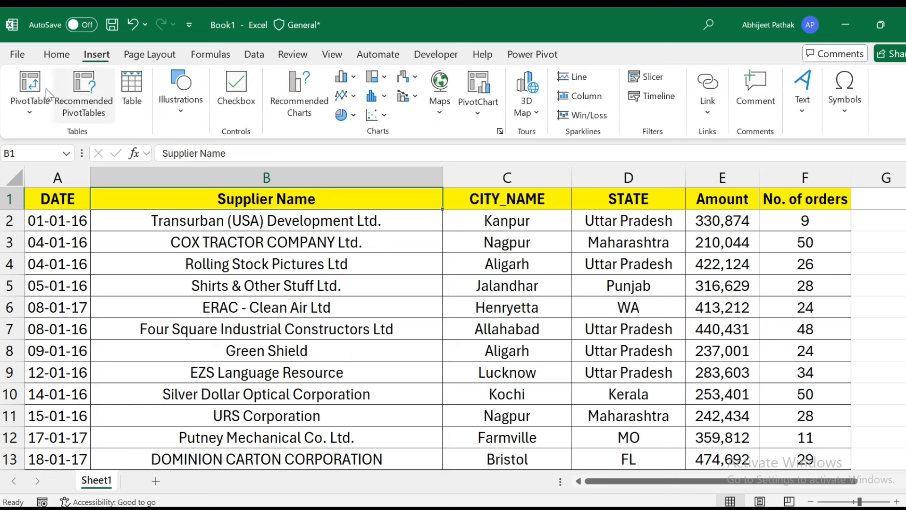
click(31, 84)
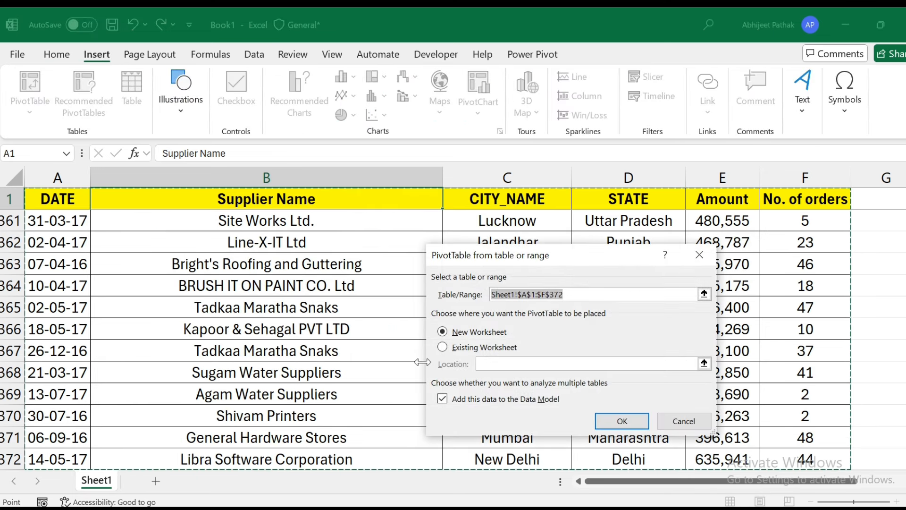
click(621, 420)
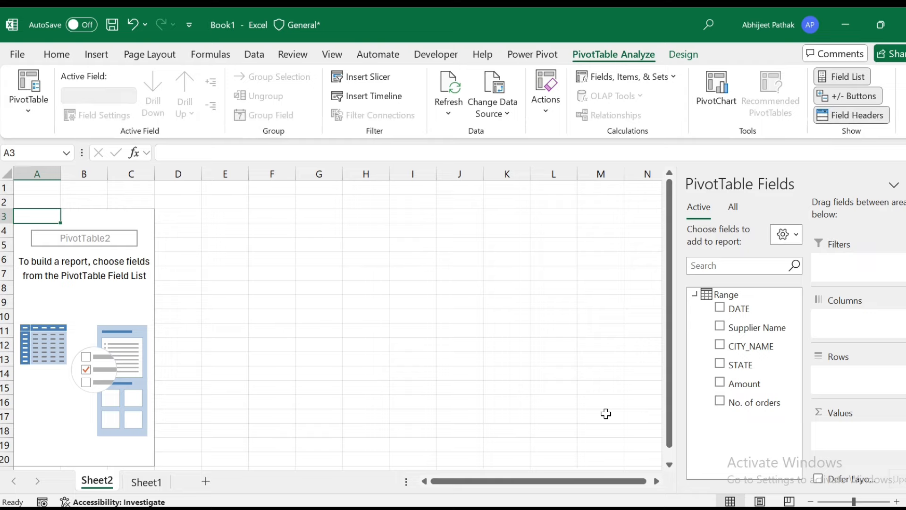
click(905, 184)
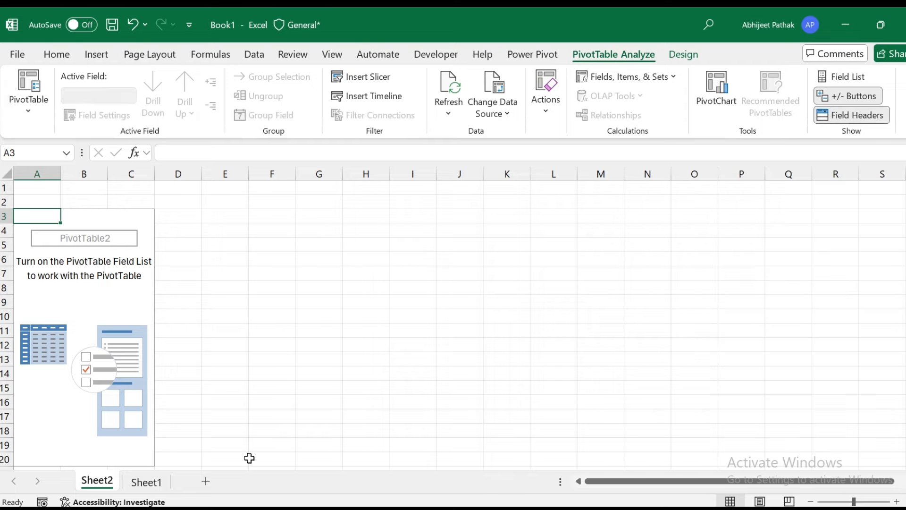
right_click(100, 485)
click(146, 269)
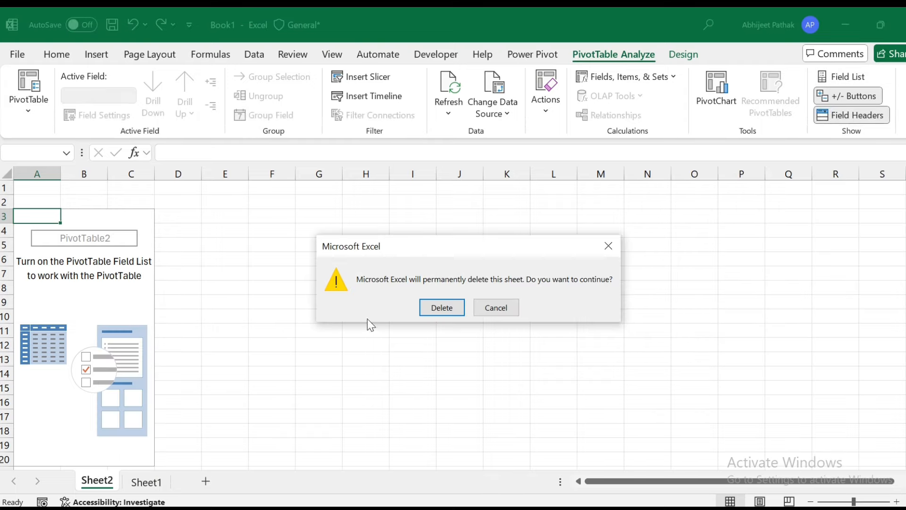
click(448, 312)
- Create a PivotTable from Sheet1 range A1:F372 on a new worksheet without adding the data to the Data Model
click(74, 193)
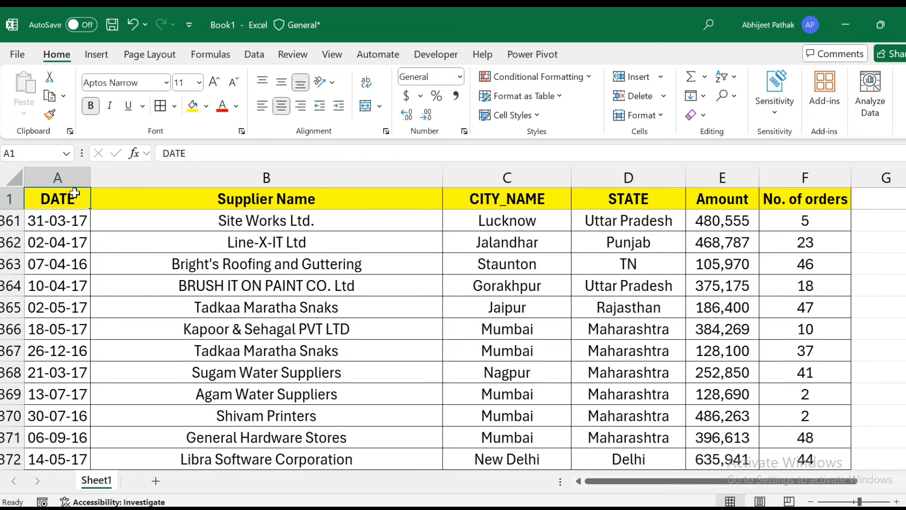
click(98, 56)
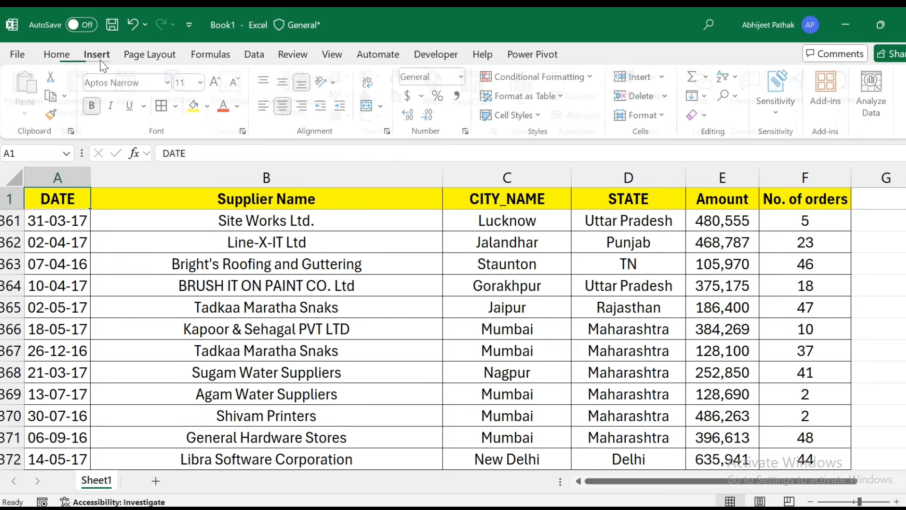
click(32, 82)
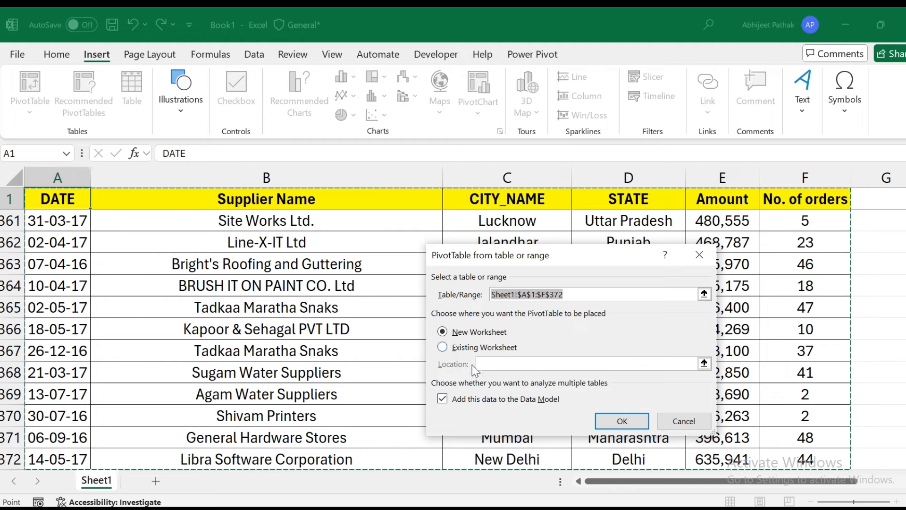
click(446, 401)
click(623, 421)
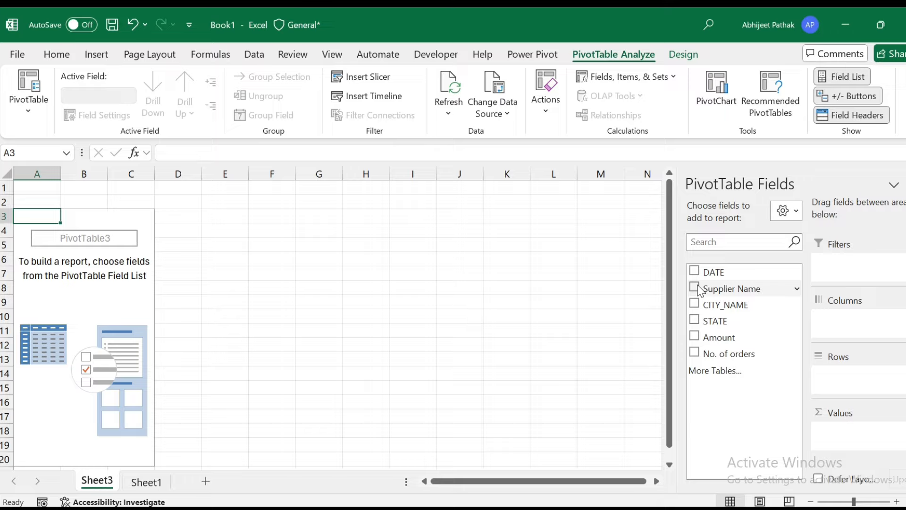
- Add STATE, CITY_NAME and Supplier Name to the PivotTable rows in that order
drag(701, 321, 861, 380)
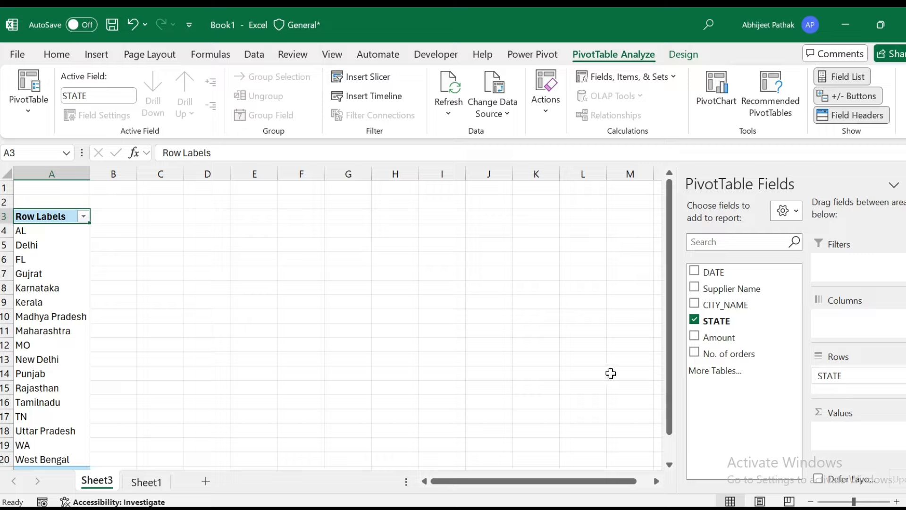
drag(722, 305, 844, 394)
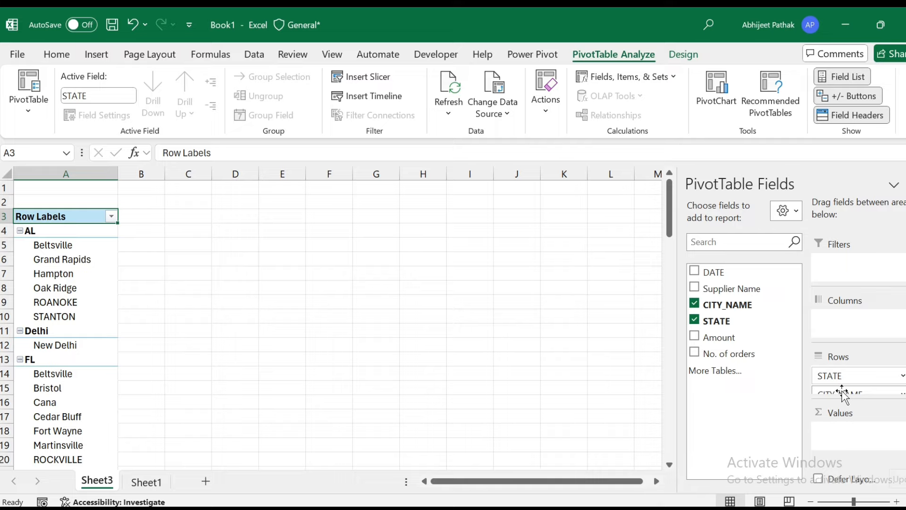
click(694, 288)
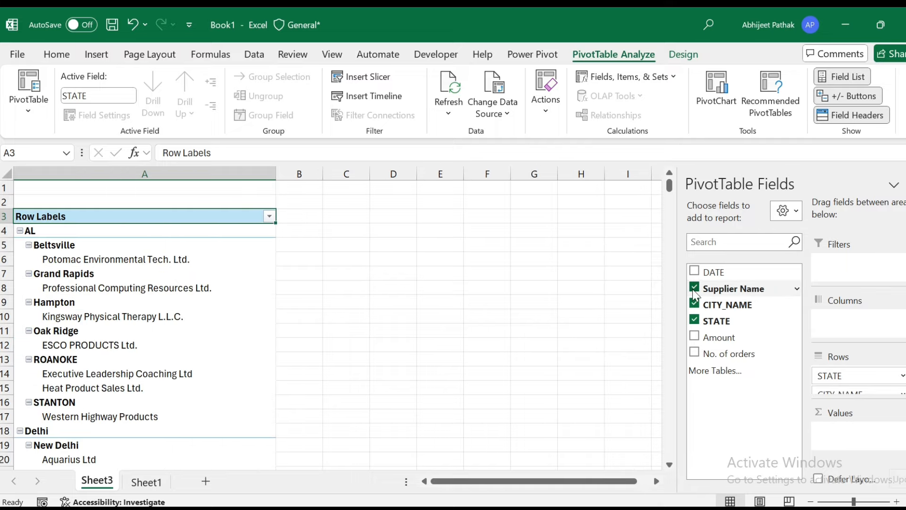
- Show the PivotTable report layout in tabular form
click(165, 247)
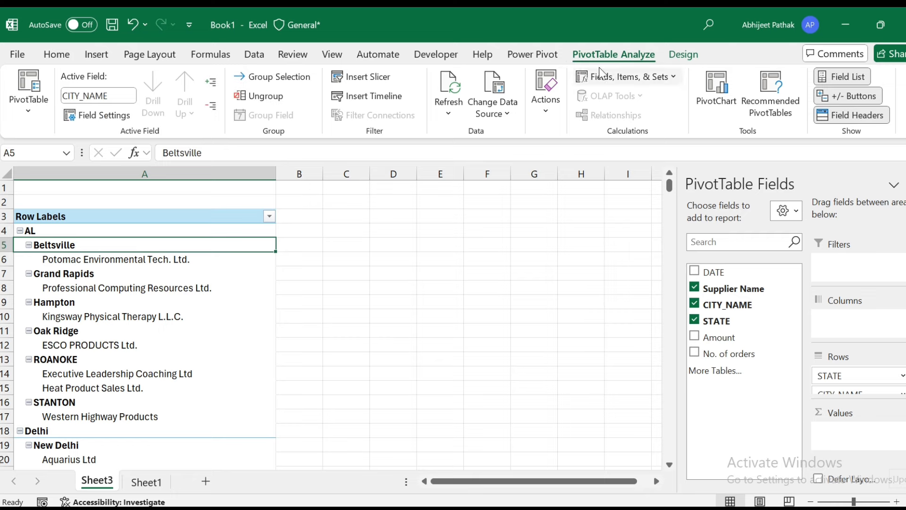
click(679, 55)
click(113, 102)
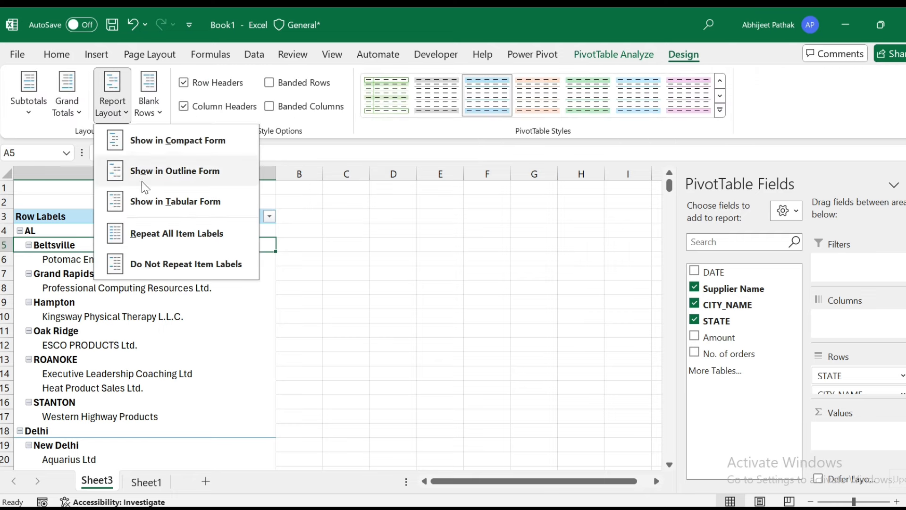
click(175, 202)
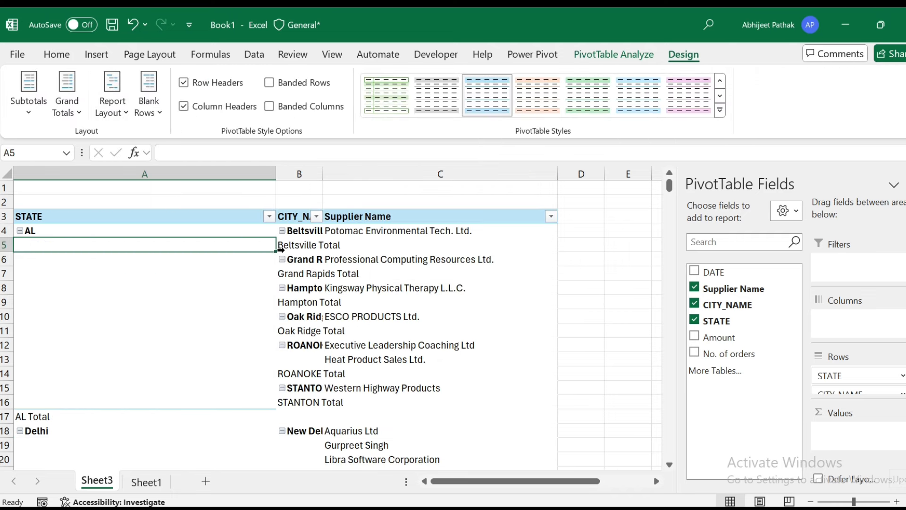
- Remove the CITY_NAME subtotals from the PivotTable
click(310, 249)
right_click(311, 249)
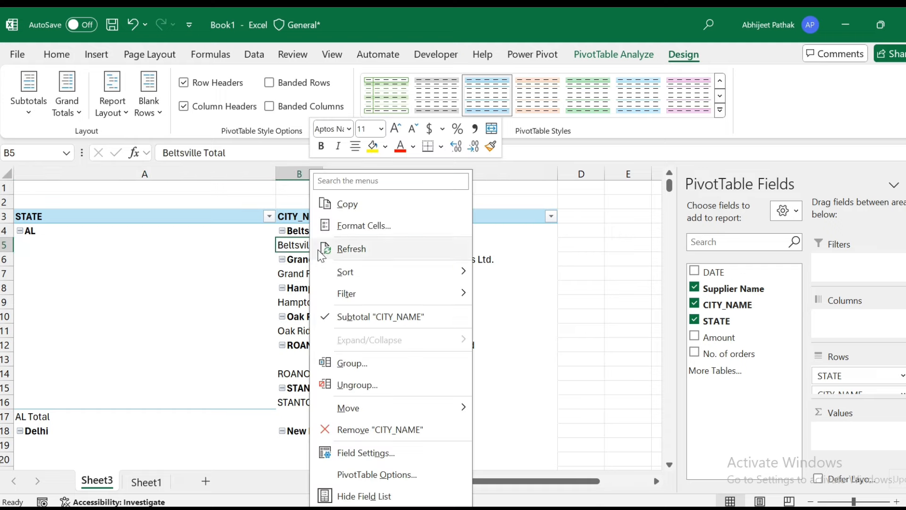
click(359, 317)
click(366, 244)
right_click(366, 245)
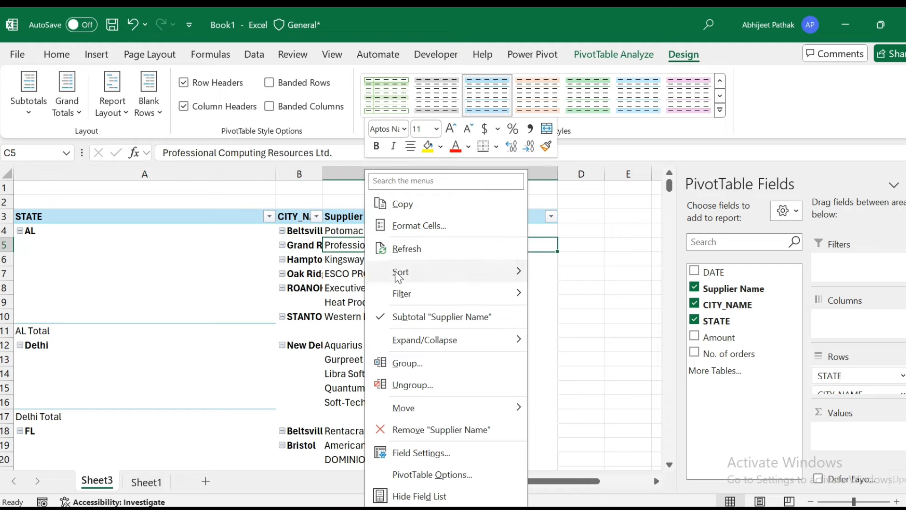
key(Escape)
click(69, 259)
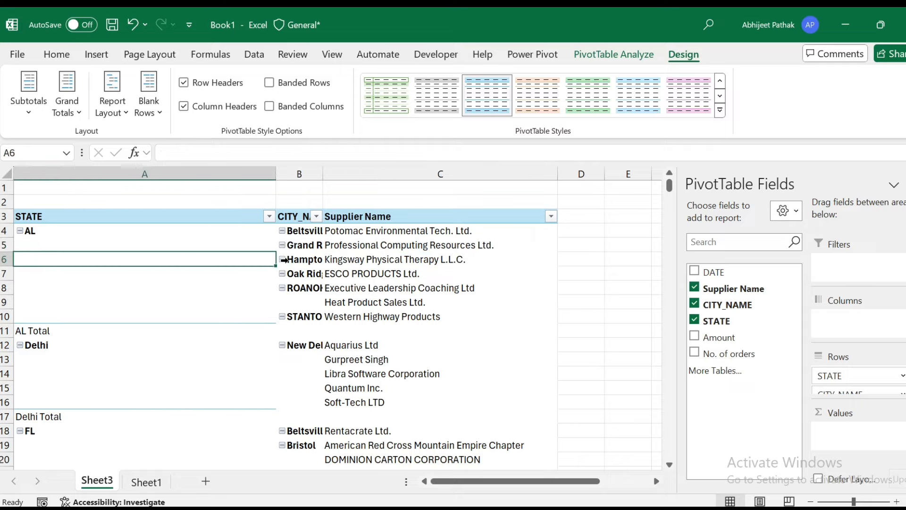
- Reapply the tabular form layout and fit the CITY_NAME column width to its contents
click(114, 106)
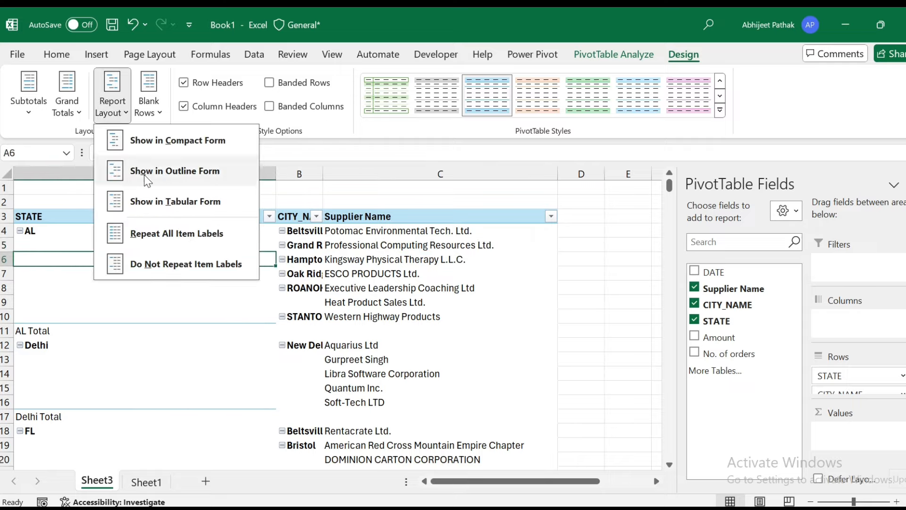
click(171, 202)
click(177, 242)
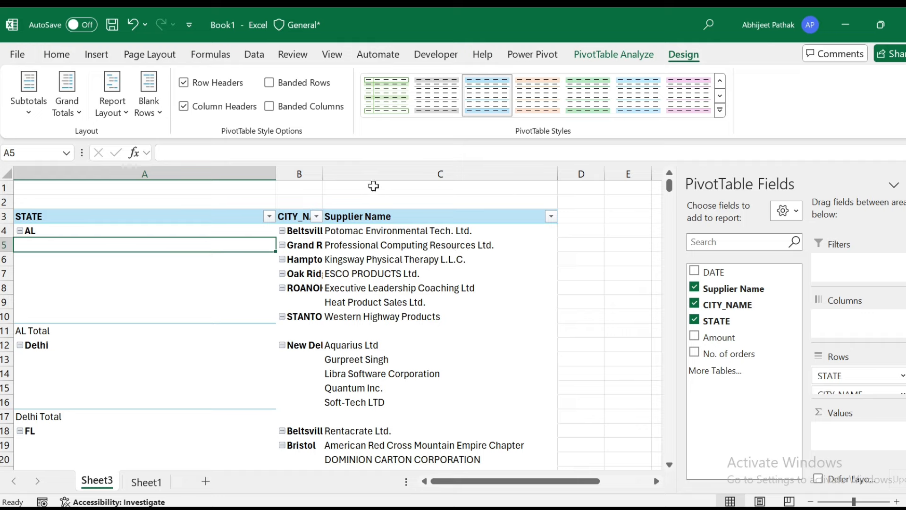
double_click(319, 173)
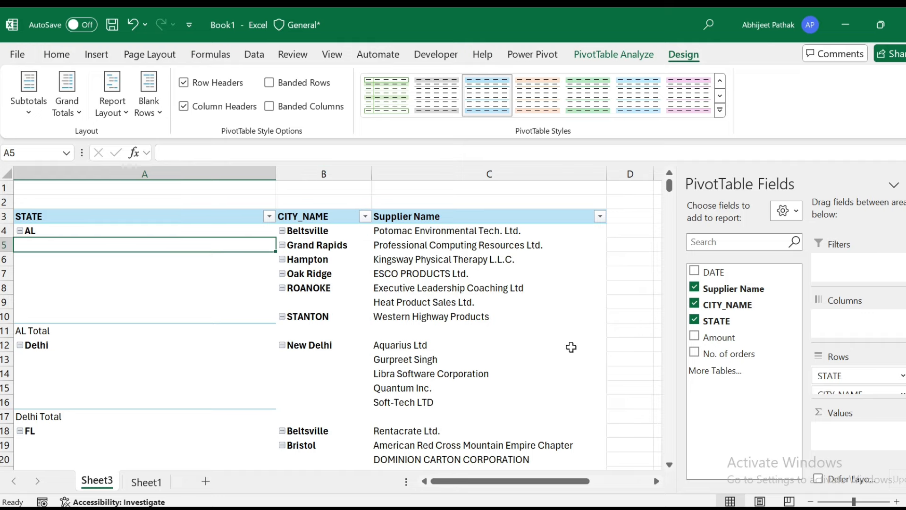
- Add Amount and No. of orders to the PivotTable as summed values, with No. of orders placed first
drag(703, 337, 865, 442)
drag(744, 354, 845, 427)
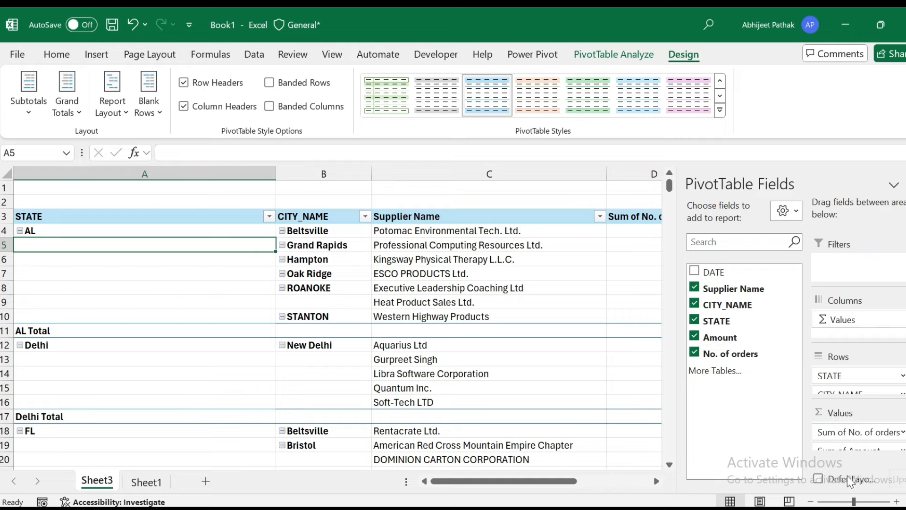
scroll(848, 439, down, 1)
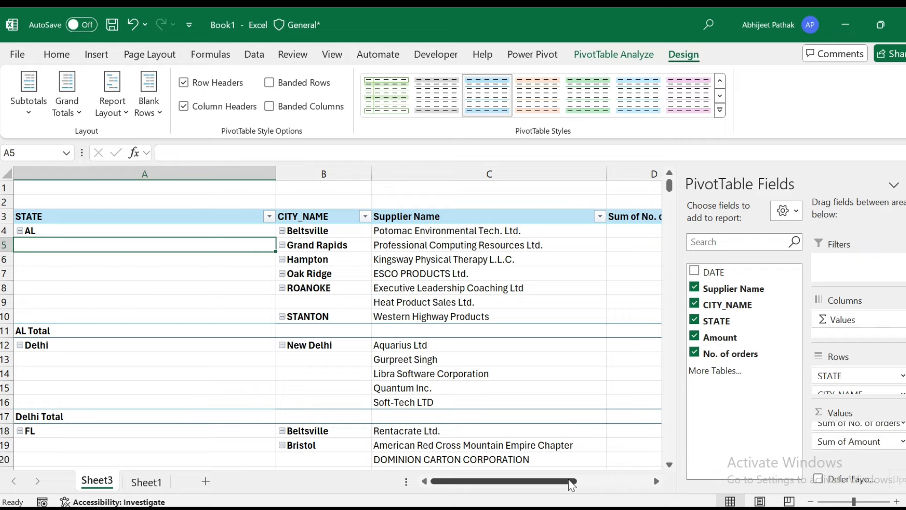
- Examine the order and amount sums for the first AL supplier and in the AL Total row
drag(573, 484, 505, 458)
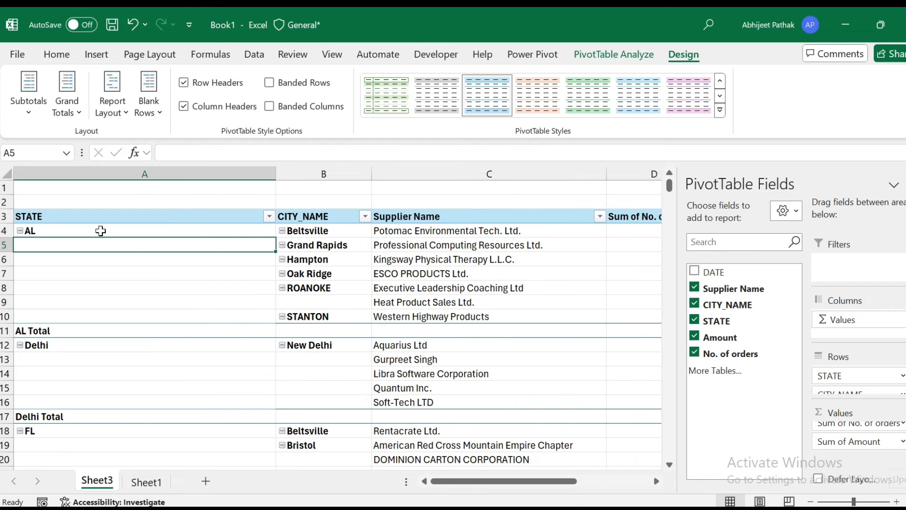
click(101, 230)
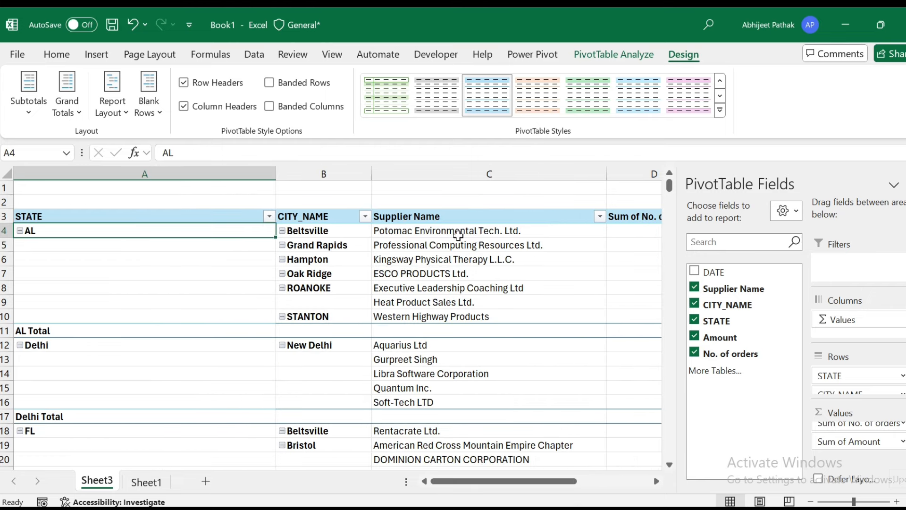
drag(498, 482, 544, 482)
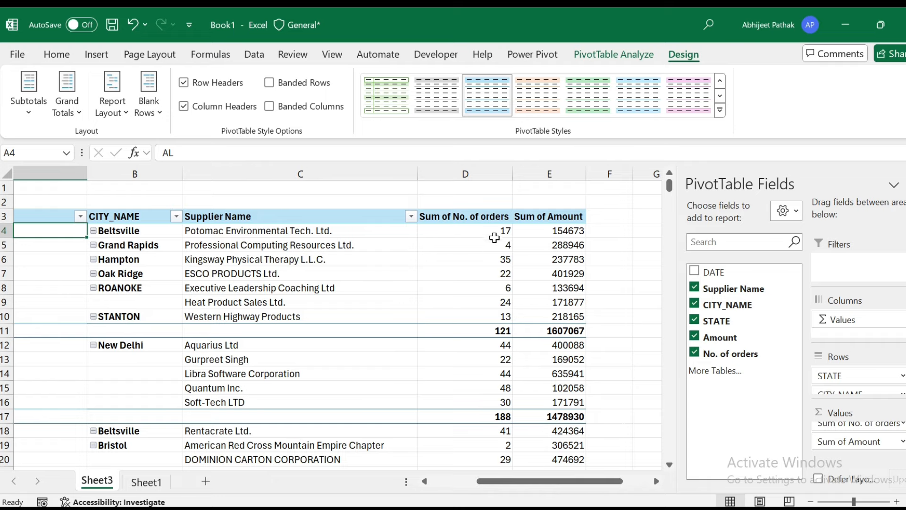
click(500, 230)
click(563, 229)
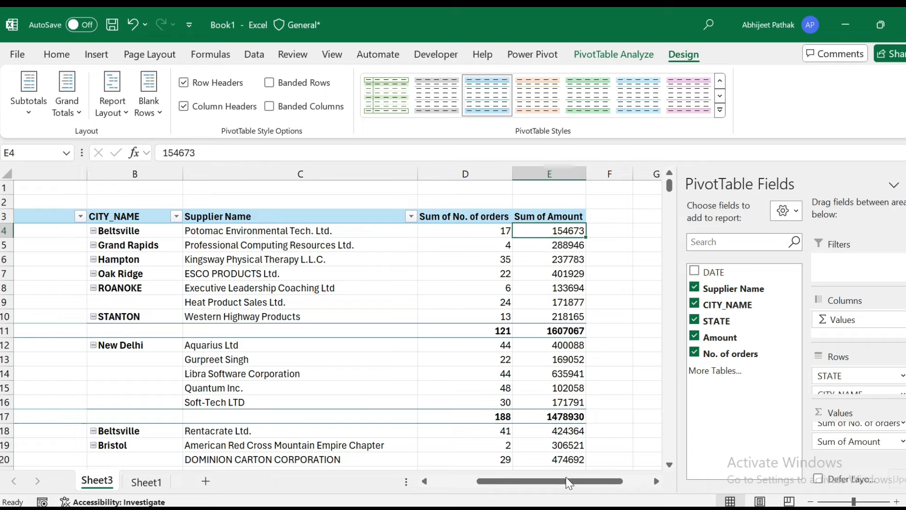
drag(570, 481, 534, 481)
click(499, 333)
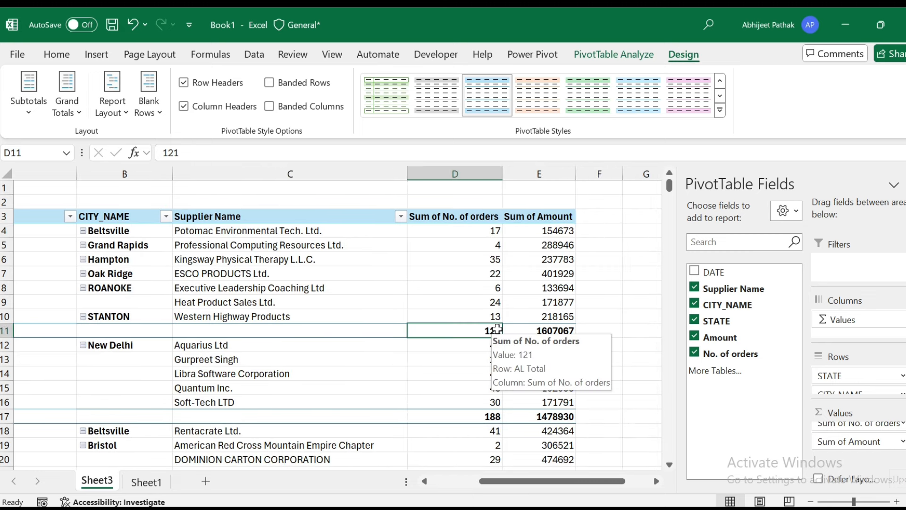
click(573, 333)
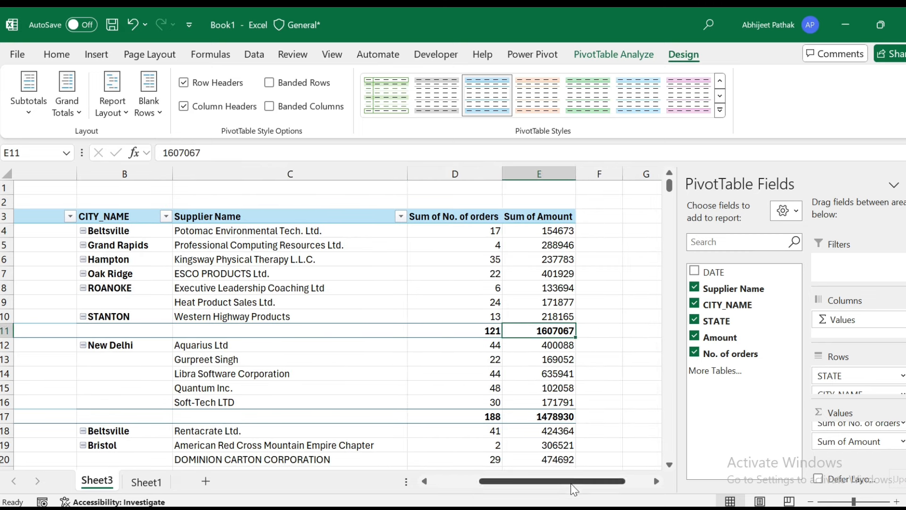
drag(552, 482, 504, 482)
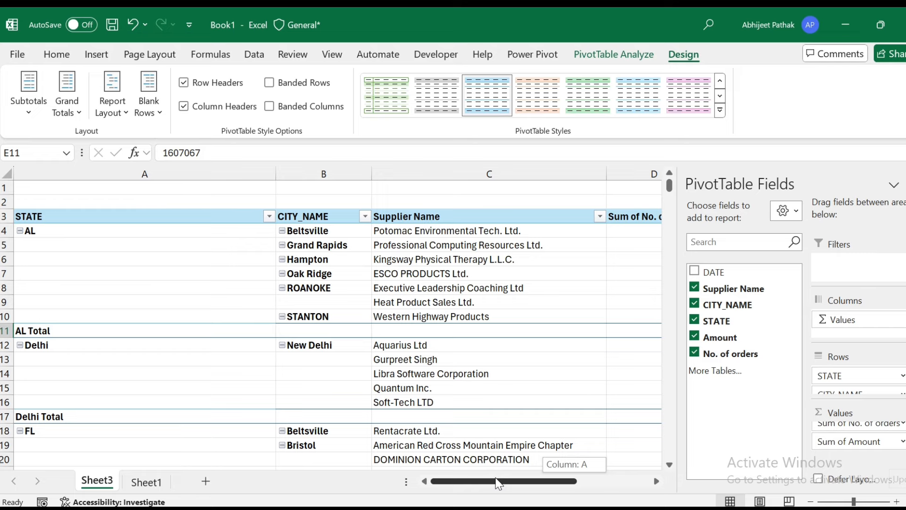
- Narrow the STATE, CITY_NAME and Supplier Name columns and refresh the PivotTable
drag(276, 174, 135, 173)
right_click(106, 245)
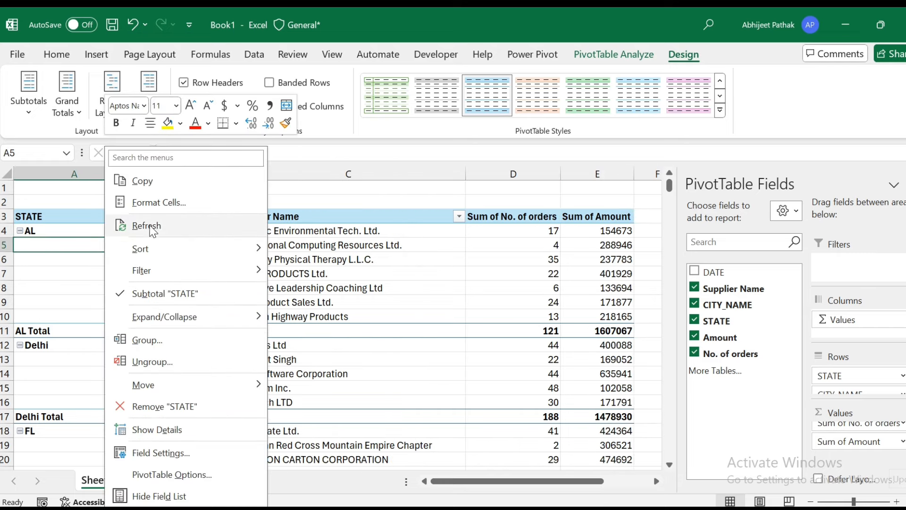
click(150, 227)
drag(230, 172, 219, 173)
drag(453, 172, 423, 172)
- Hide the PivotTable field list and increase the height of header row 3
click(466, 217)
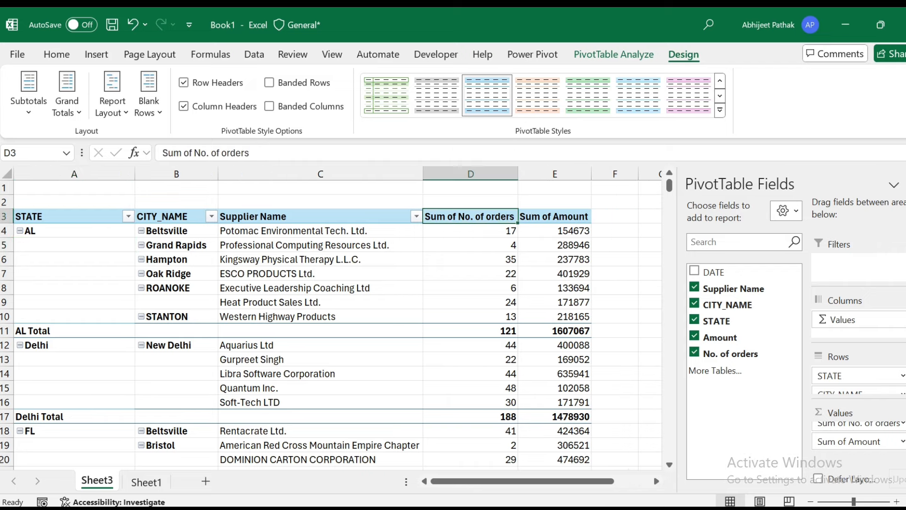
click(905, 185)
drag(6, 217, 6, 234)
click(492, 212)
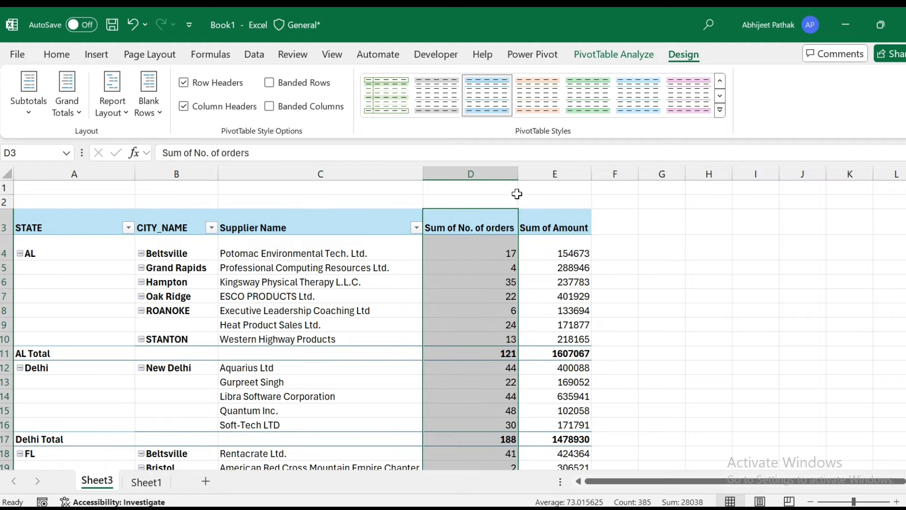
- Narrow the Sum of No. of orders and Sum of Amount columns and wrap both header texts onto two lines
drag(518, 174, 491, 181)
click(465, 226)
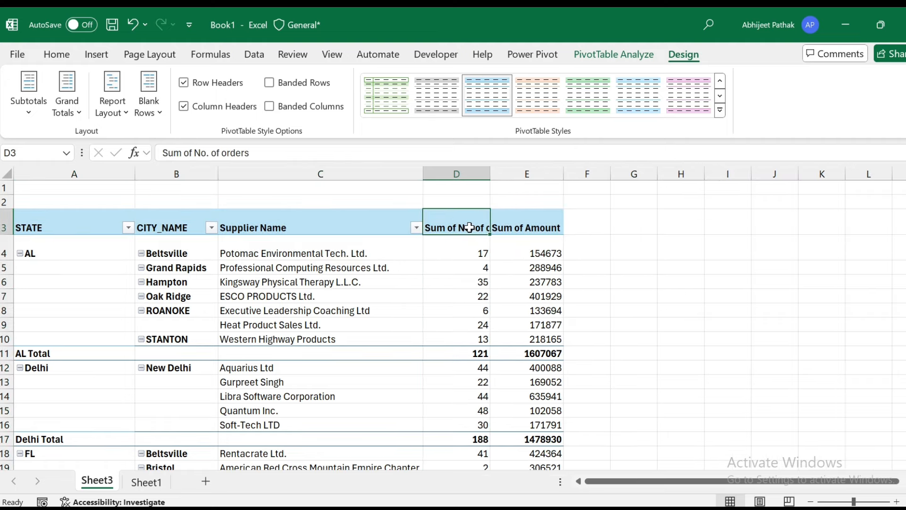
click(57, 54)
click(365, 86)
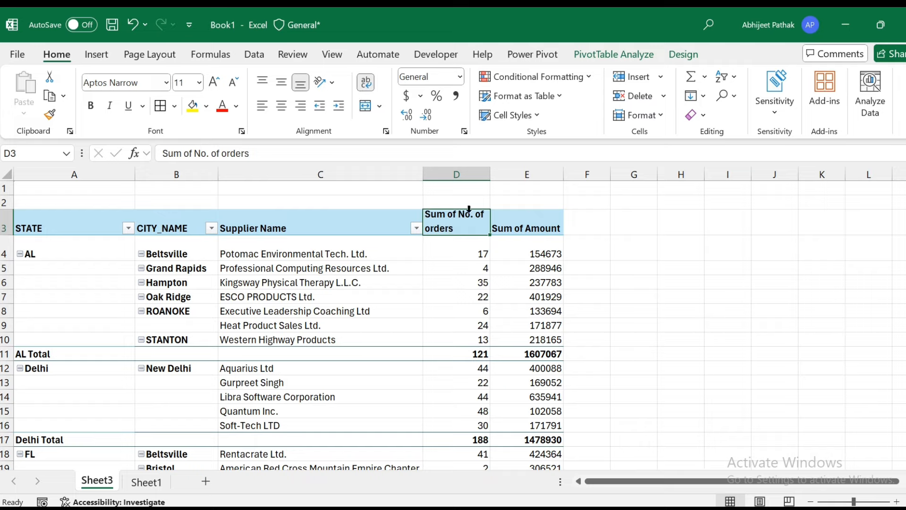
click(535, 227)
drag(564, 173, 551, 173)
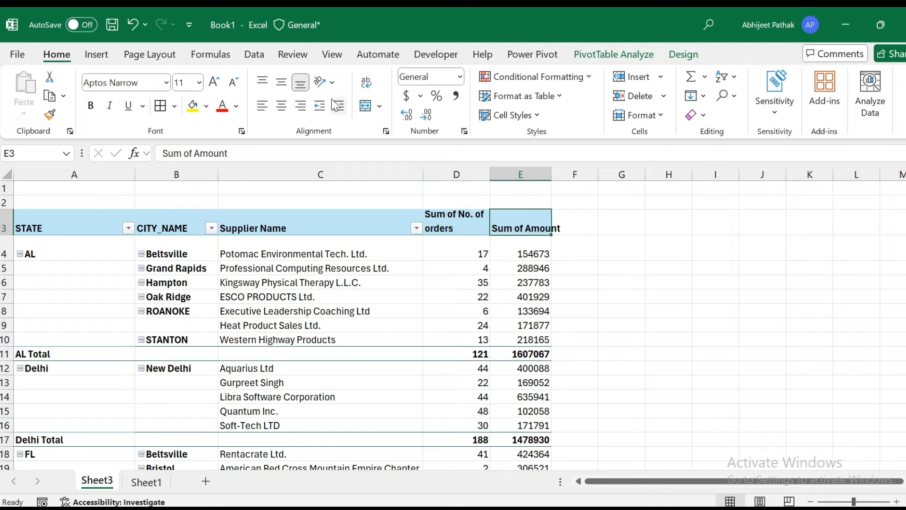
click(370, 85)
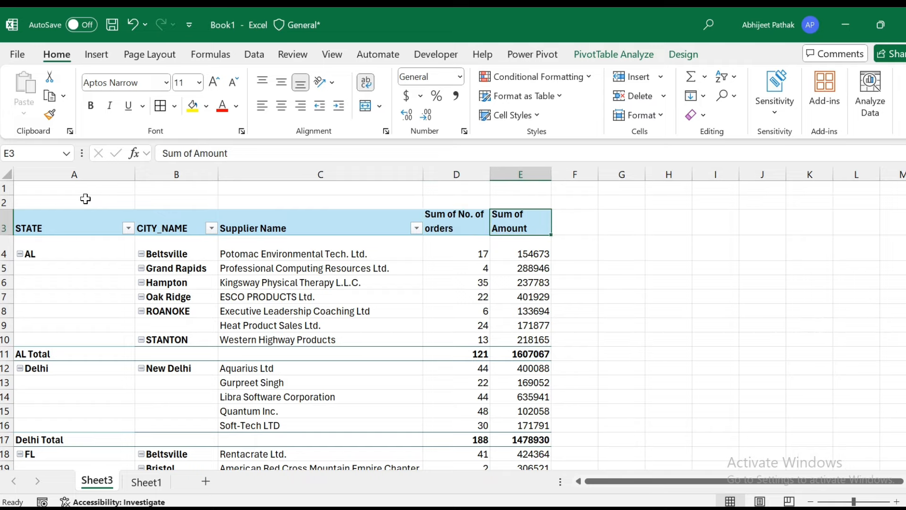
- Centre the contents of columns A to E horizontally and vertically
drag(77, 174, 495, 193)
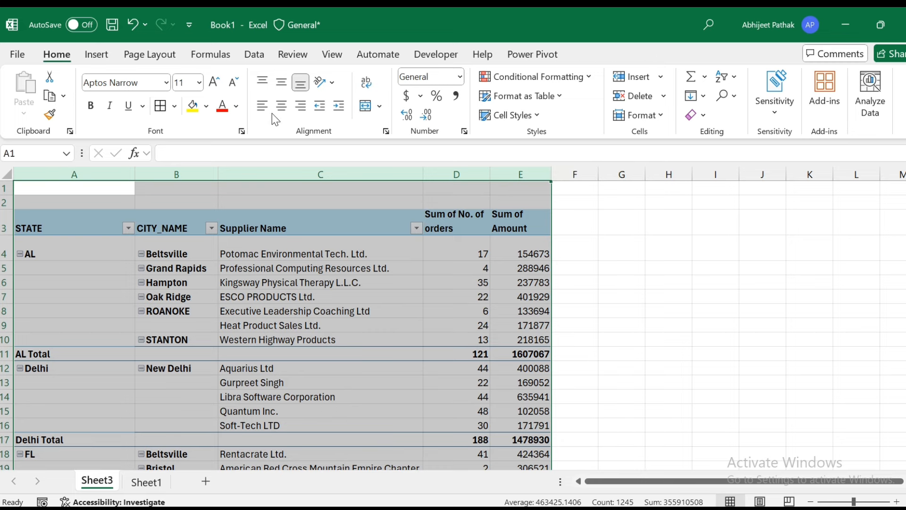
click(281, 106)
click(281, 83)
click(290, 269)
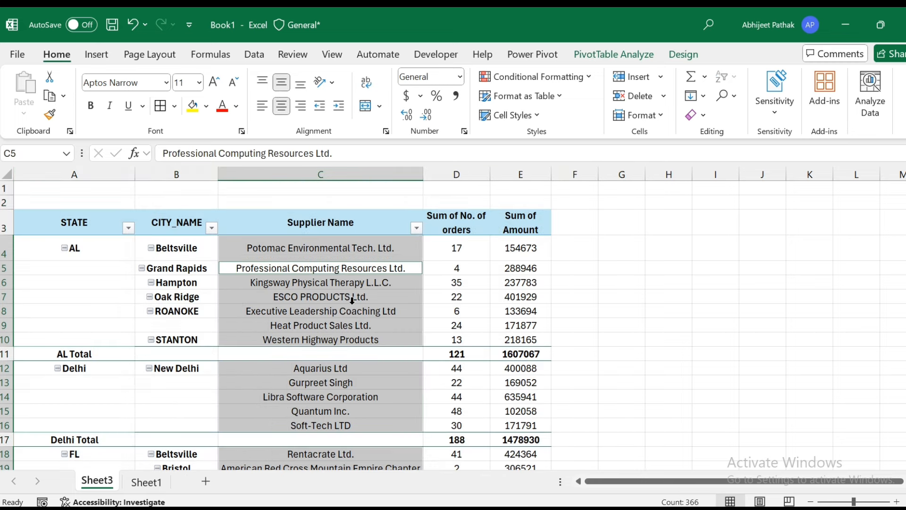
- Refresh the PivotTable to test whether the column widths hold
click(391, 296)
click(451, 267)
right_click(453, 270)
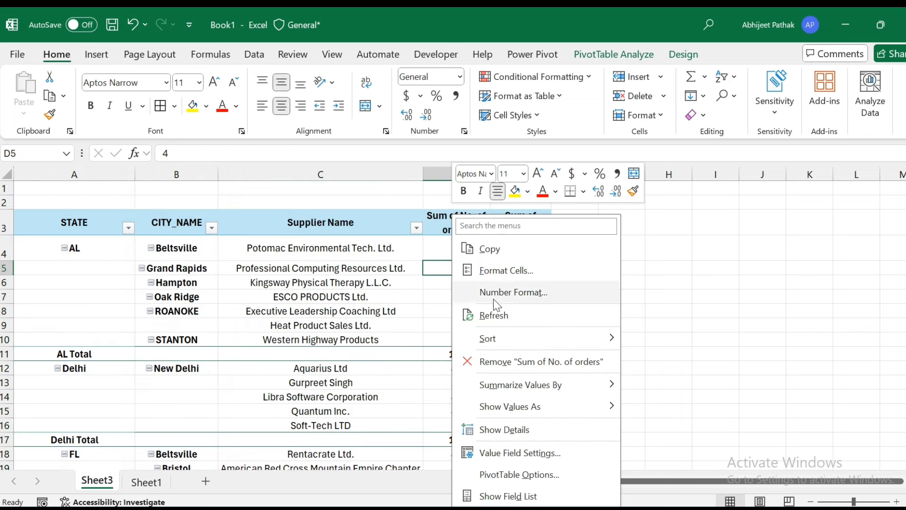
click(494, 316)
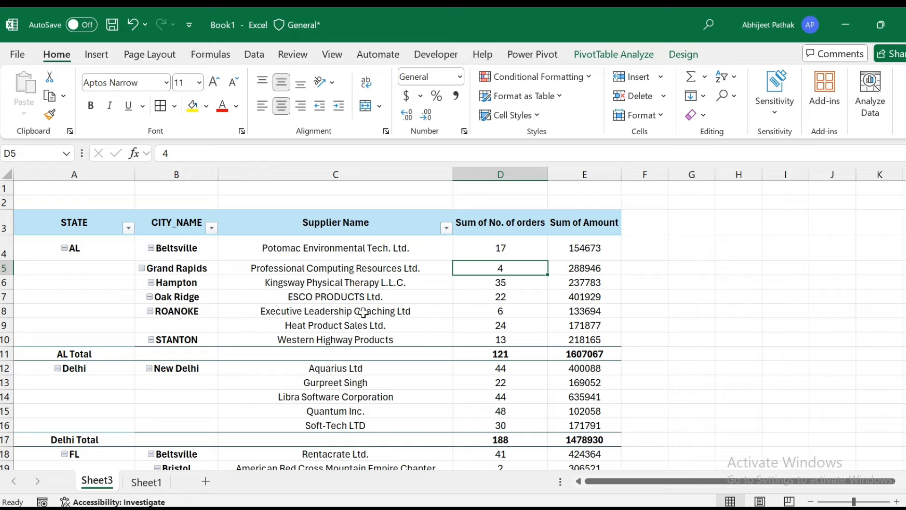
- Turn off autofit of column widths on update in the PivotTable options
right_click(247, 283)
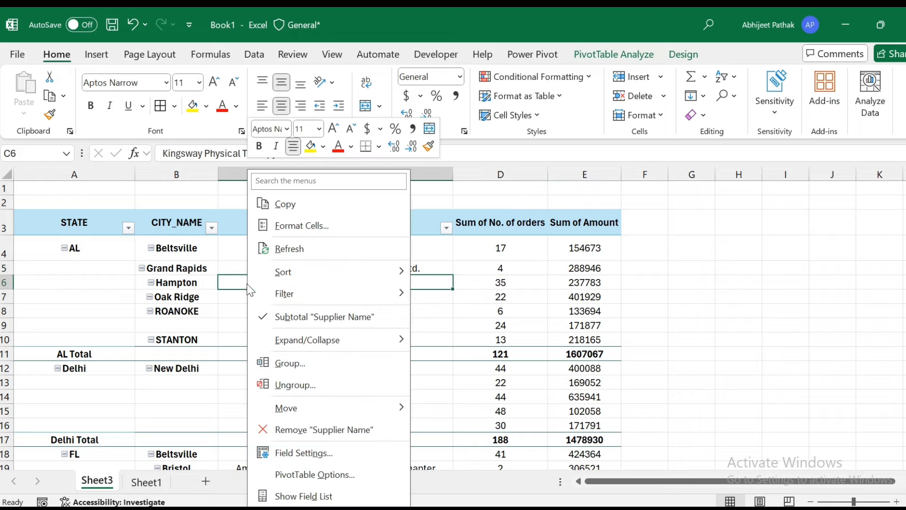
click(305, 474)
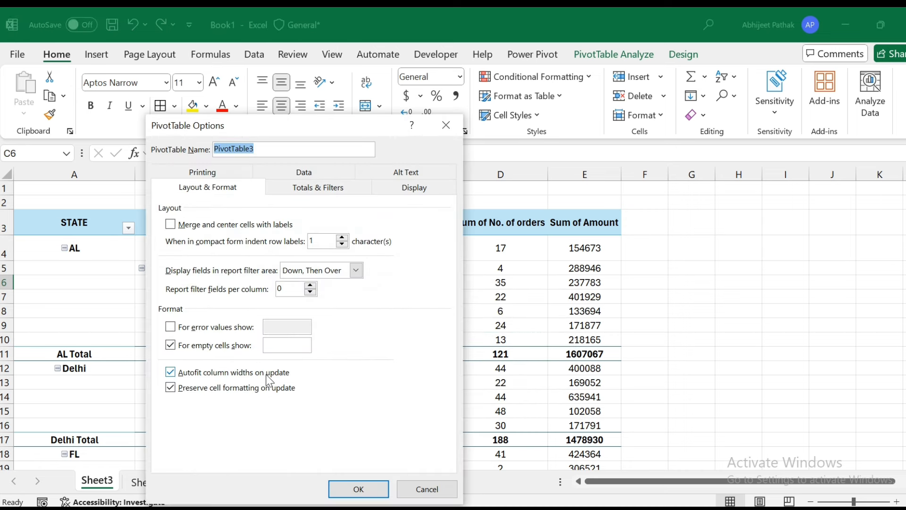
click(171, 372)
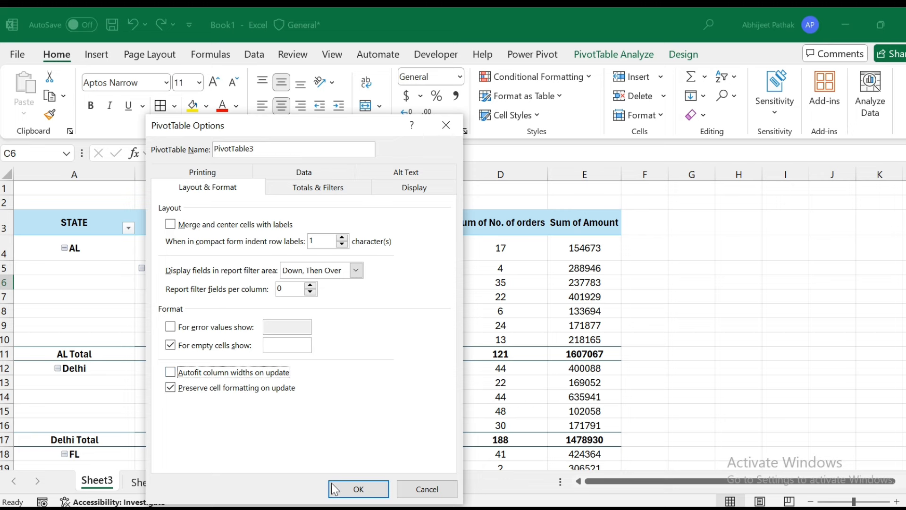
click(359, 489)
- Narrow the Sum of No. of orders and Sum of Amount columns again and refresh the PivotTable
drag(549, 177, 519, 177)
drag(592, 175, 575, 176)
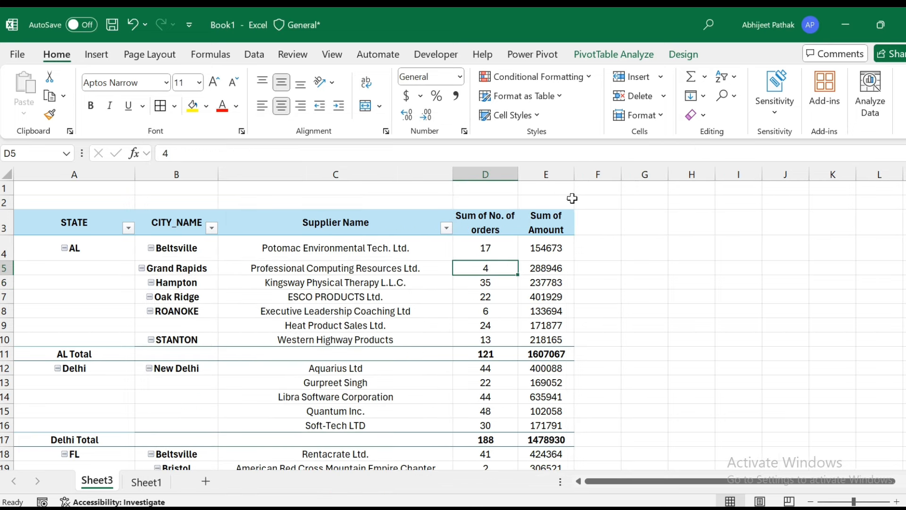
click(239, 267)
click(246, 269)
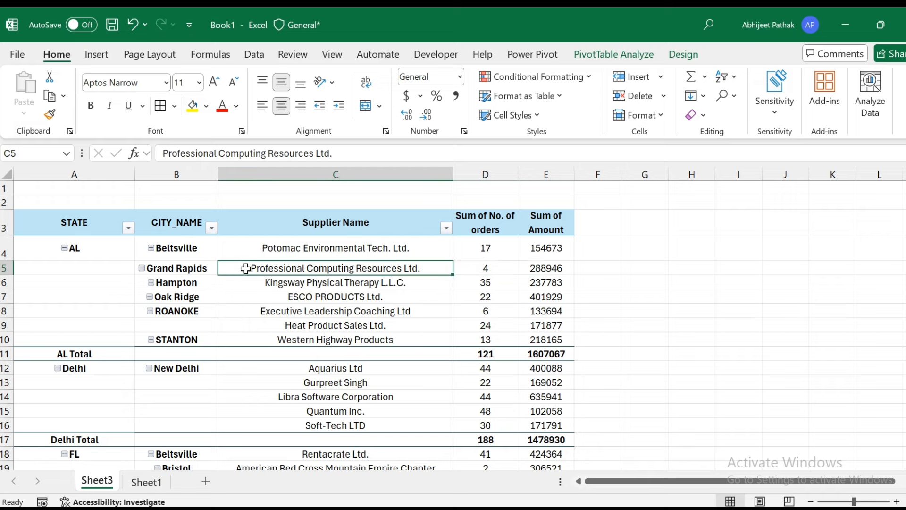
right_click(246, 269)
click(284, 247)
- Narrow the STATE and Supplier Name columns of the PivotTable
drag(135, 174, 115, 173)
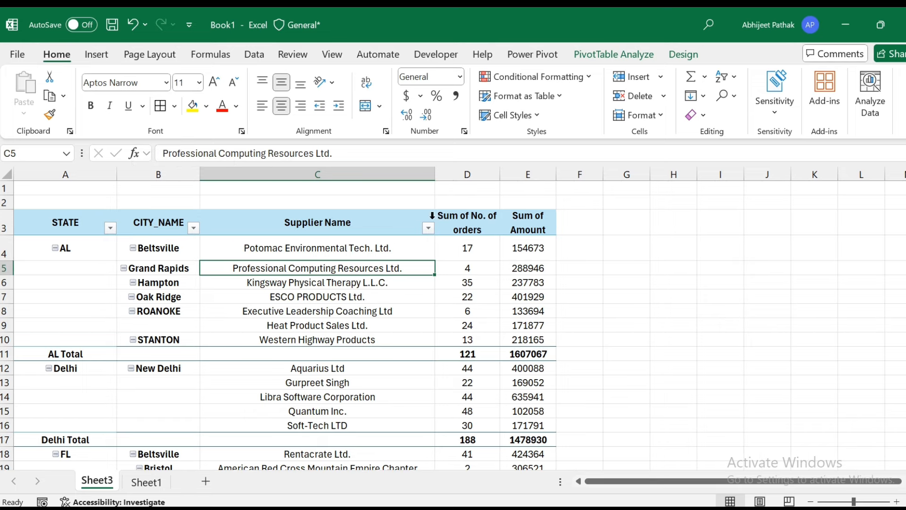
drag(434, 175, 423, 174)
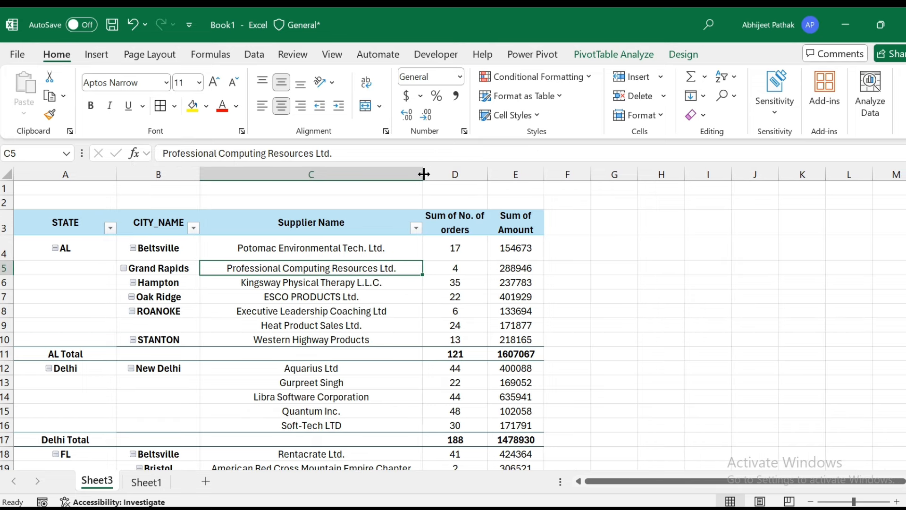
click(395, 213)
- Apply the light PivotTable style with black vertical borders and no header fill
click(683, 54)
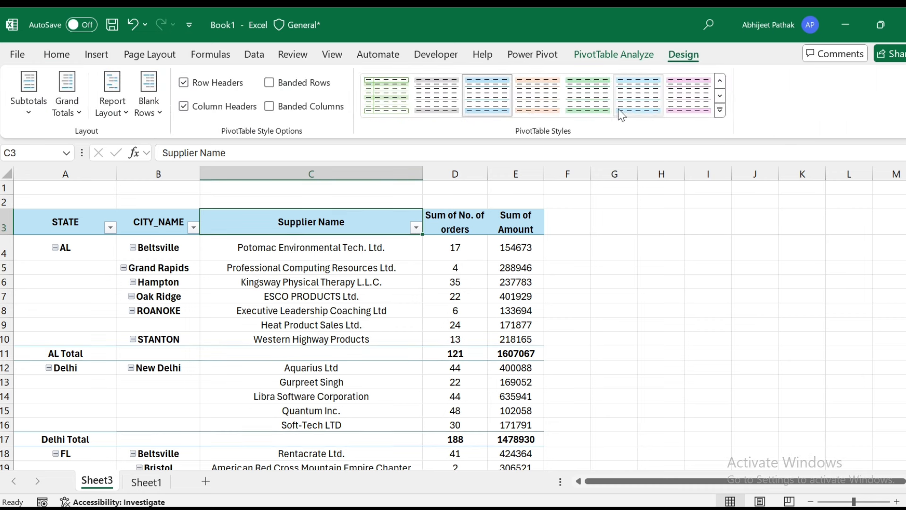
click(720, 110)
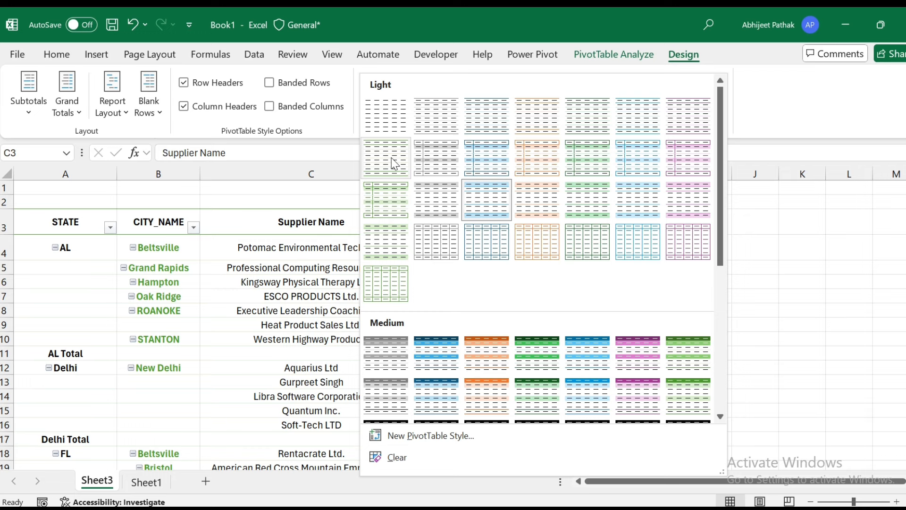
click(444, 250)
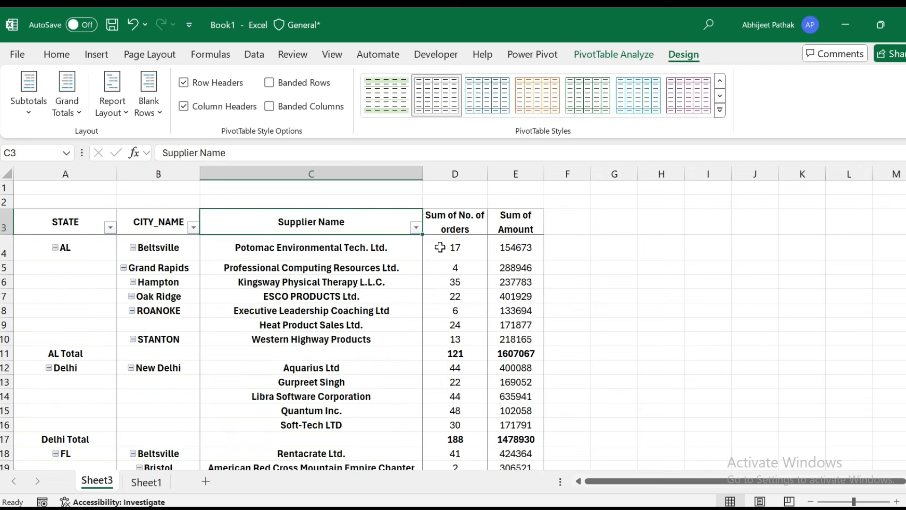
click(569, 272)
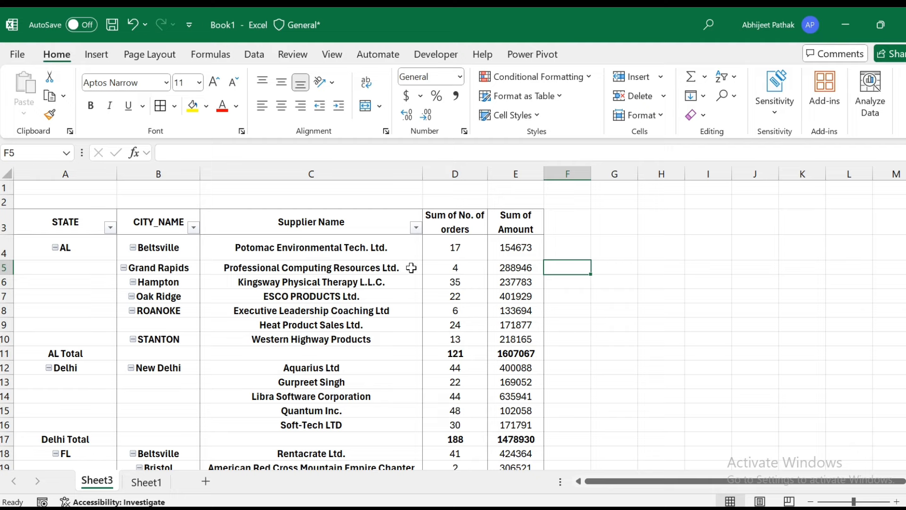
drag(88, 258, 456, 410)
click(56, 57)
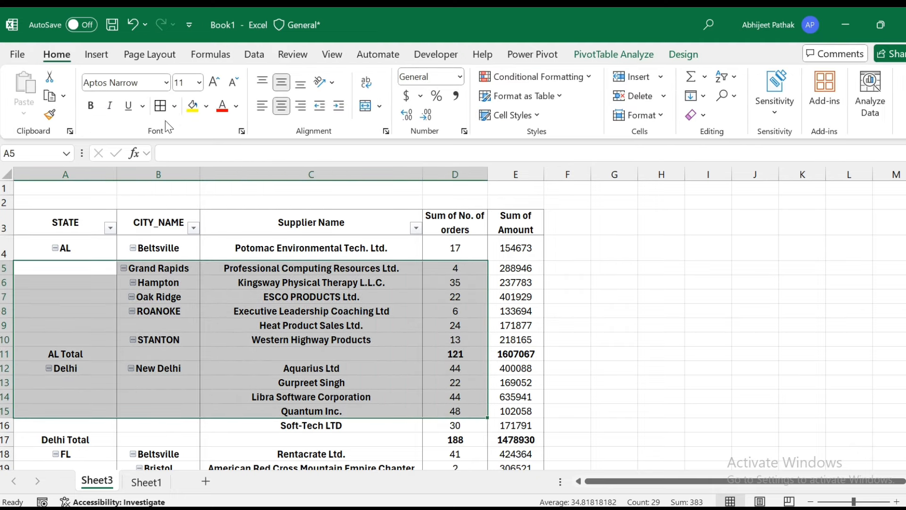
click(304, 297)
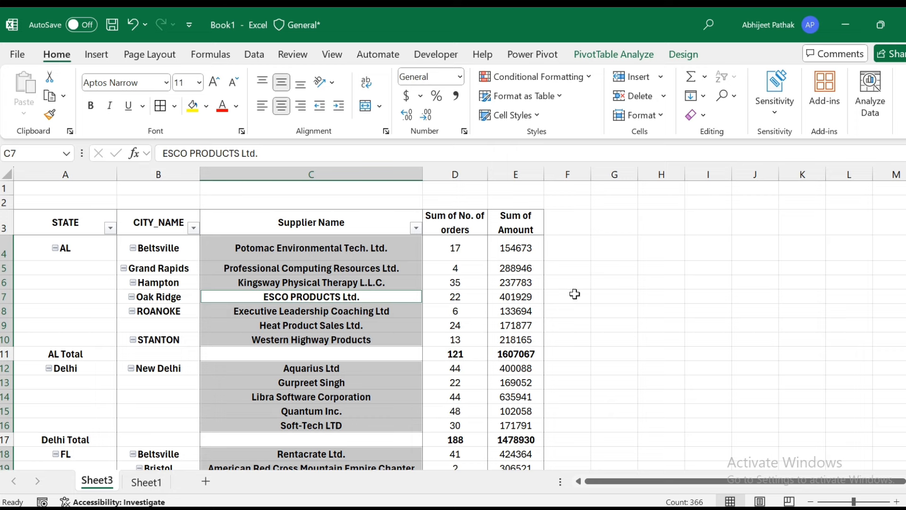
click(574, 294)
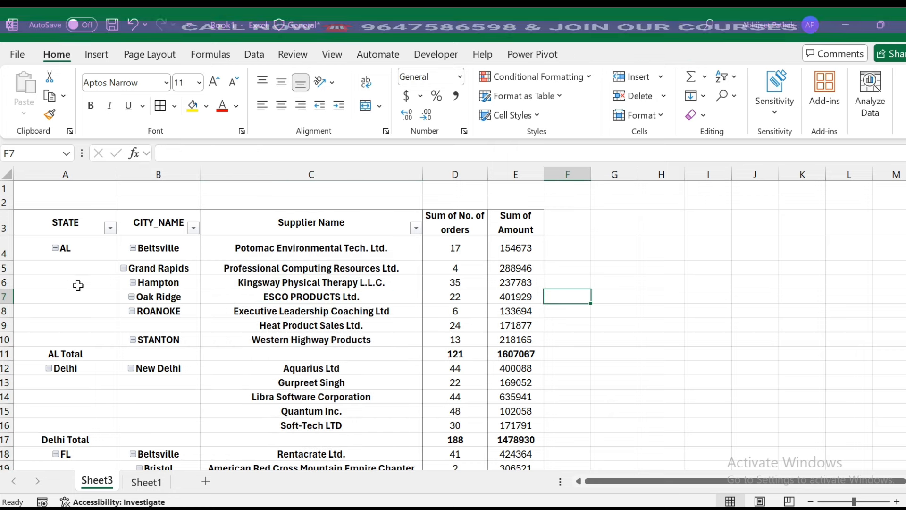
- Preview other light PivotTable styles and reapply the plain black-bordered one
click(88, 251)
click(680, 57)
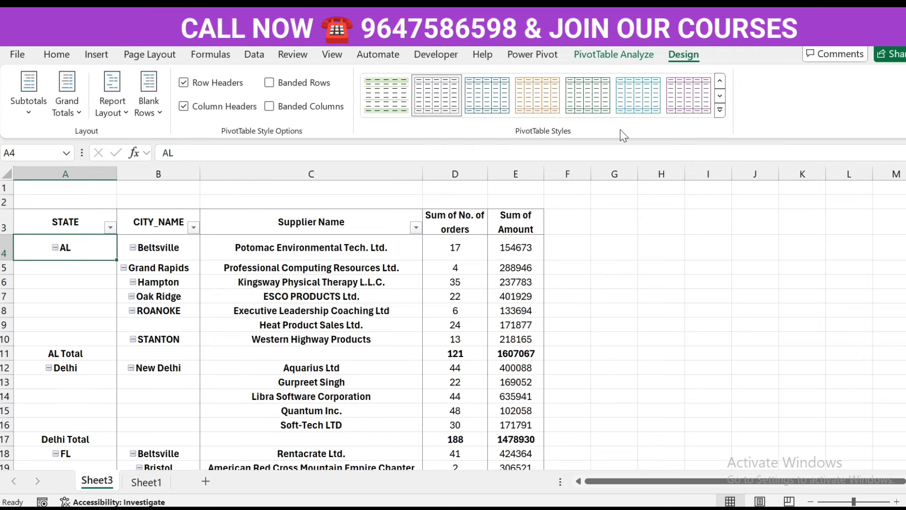
click(720, 111)
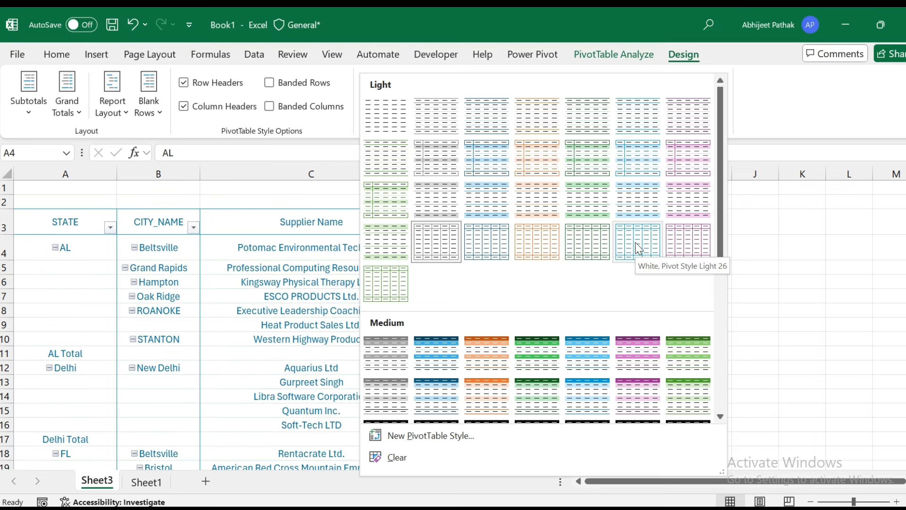
click(435, 242)
click(593, 267)
- Examine the formatted rows of the PivotTable on Sheet3 and the end of the source data on Sheet1 around row 373
scroll(368, 288, down, 14)
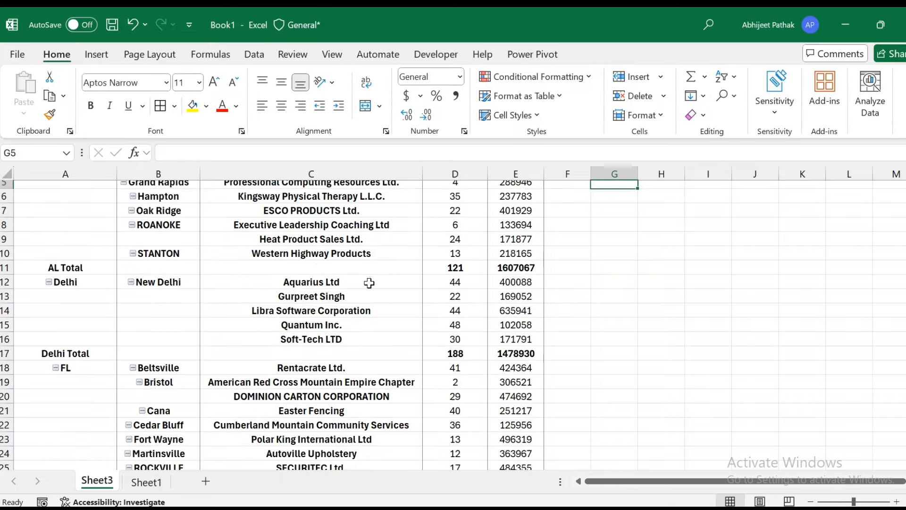
scroll(372, 302, down, 18)
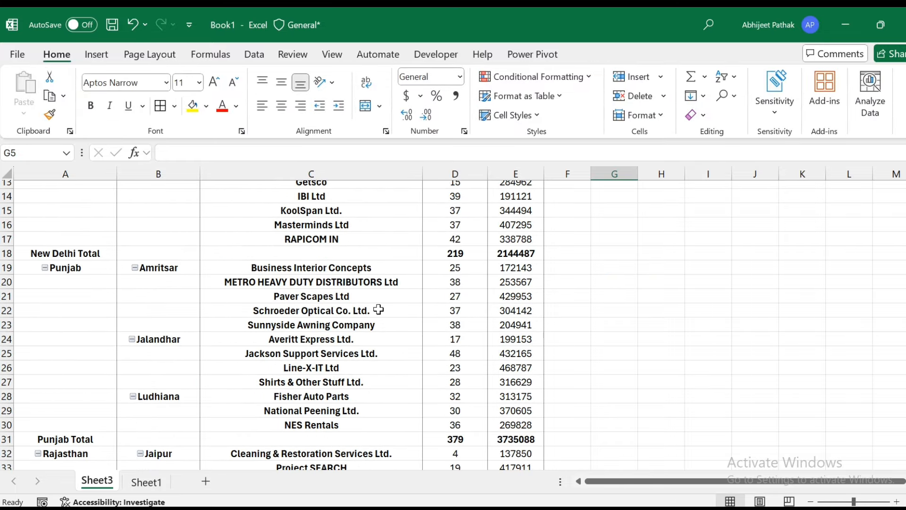
scroll(383, 331, down, 20)
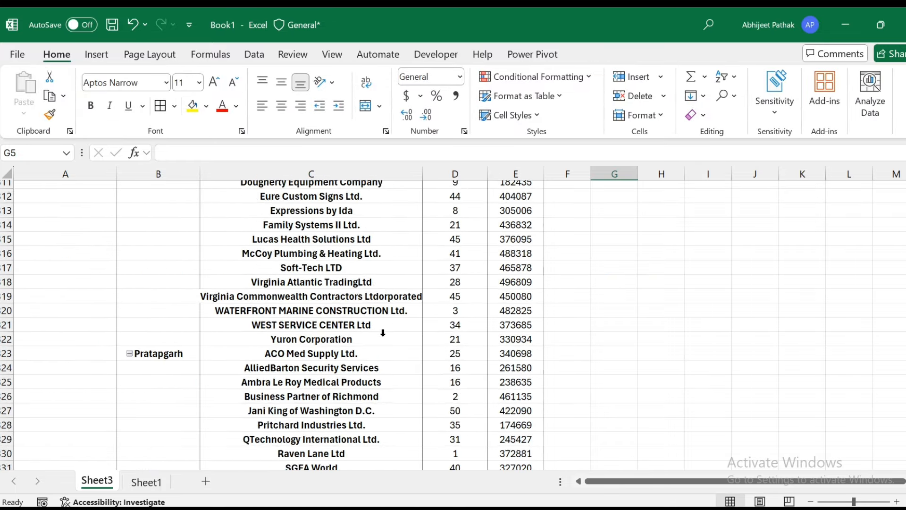
scroll(379, 346, up, 20)
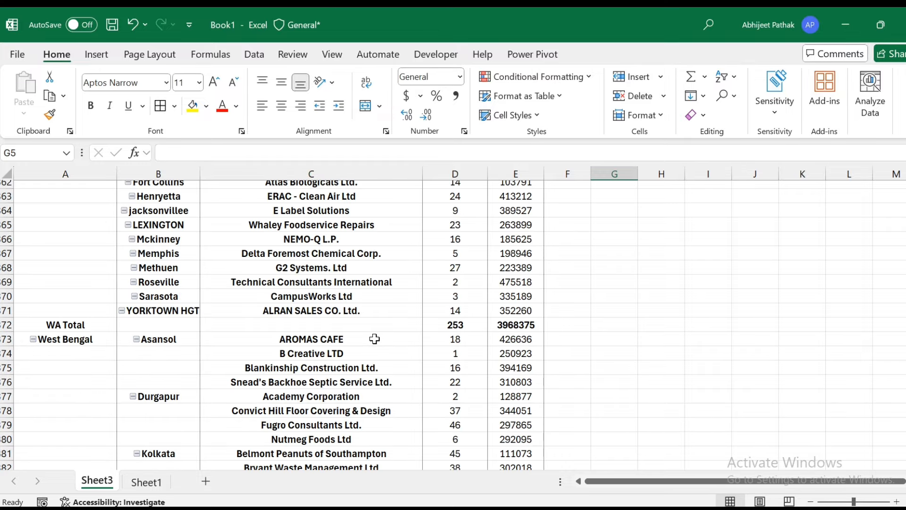
click(146, 481)
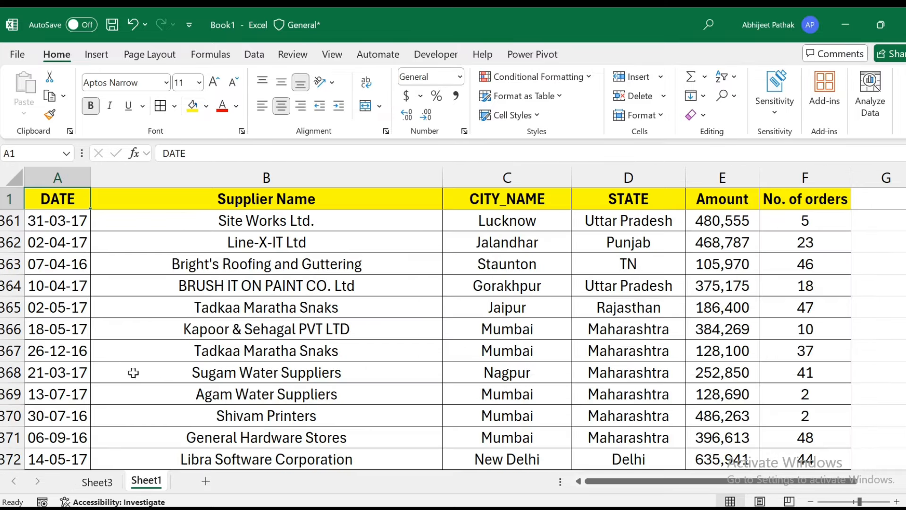
scroll(131, 365, down, 8)
scroll(129, 366, up, 8)
scroll(113, 402, down, 3)
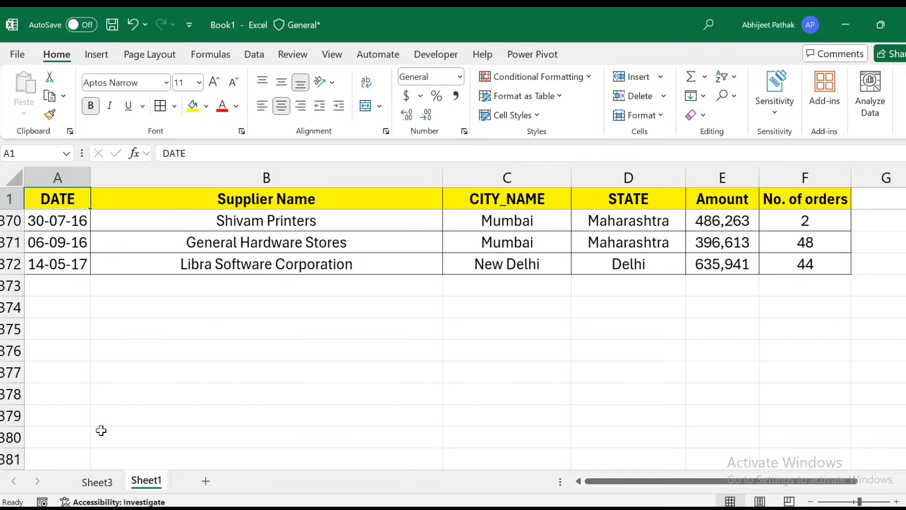
click(66, 286)
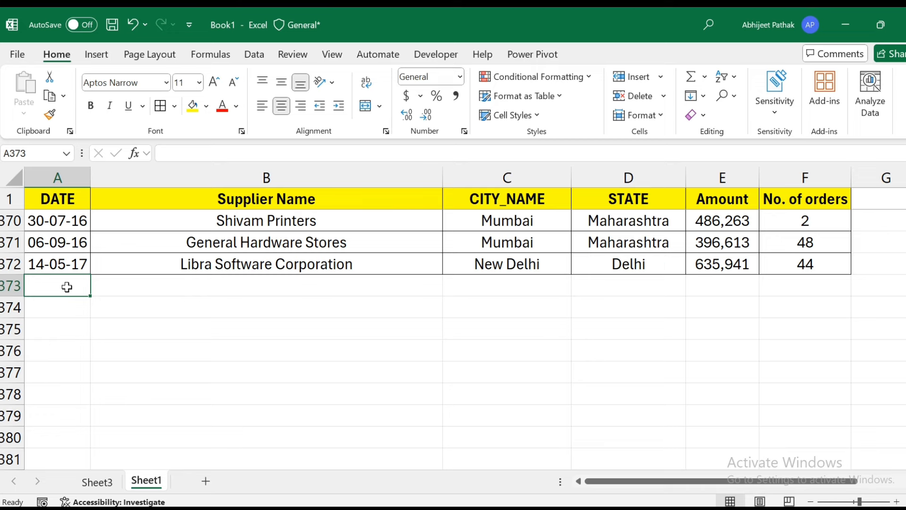
click(100, 483)
click(146, 482)
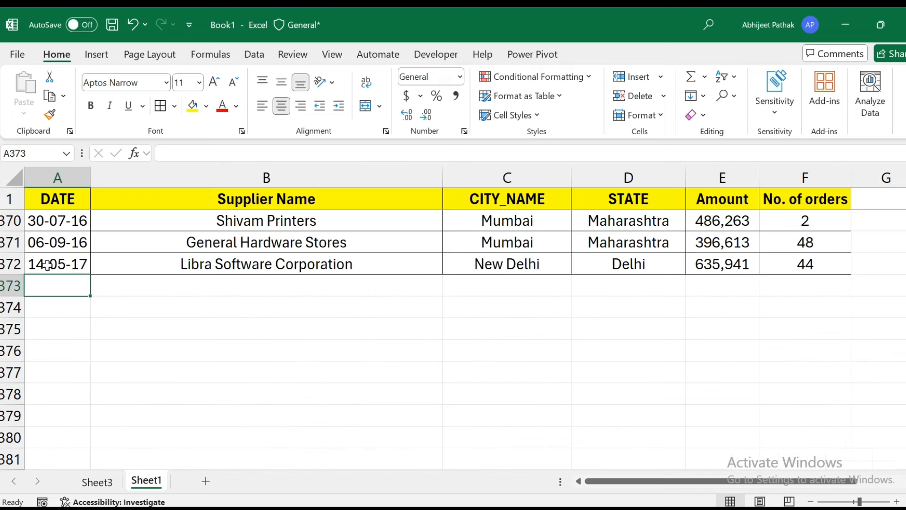
- Check the source range of the PivotTable on Sheet3 in the Change PivotTable Data Source dialog without changing it
click(105, 482)
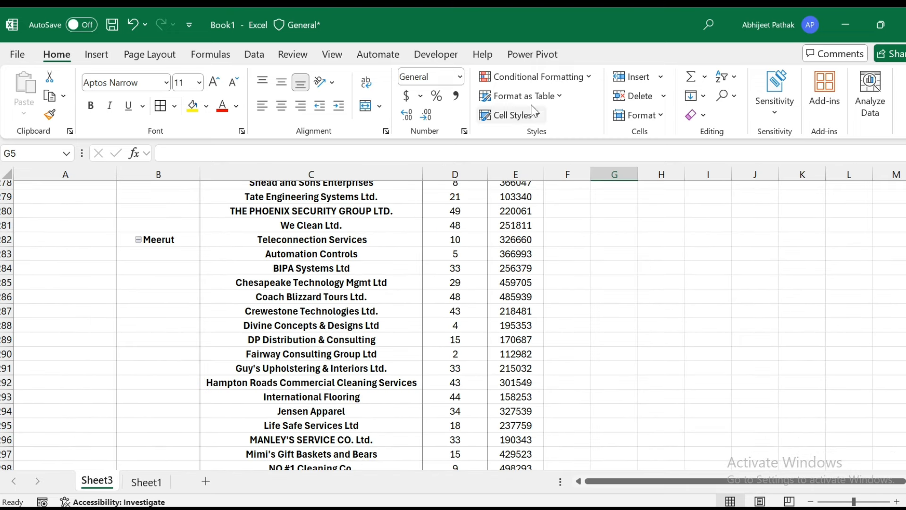
click(342, 210)
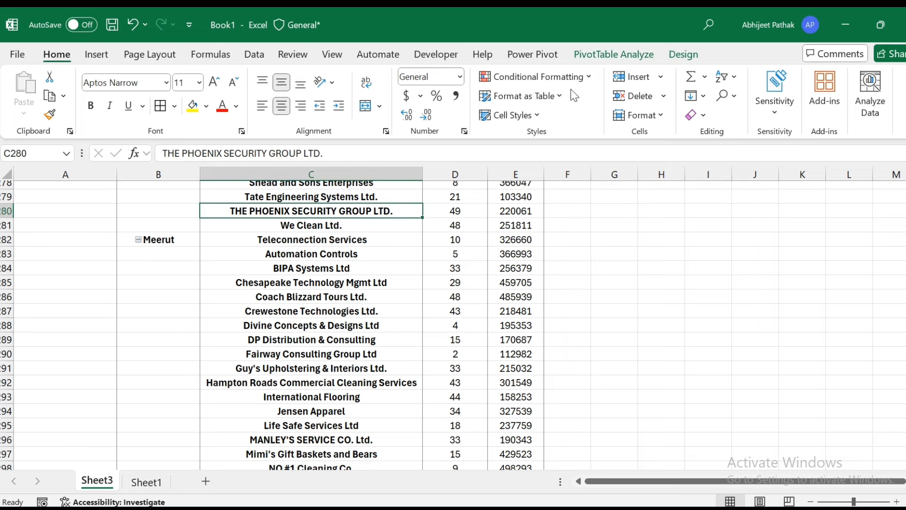
click(623, 54)
click(503, 117)
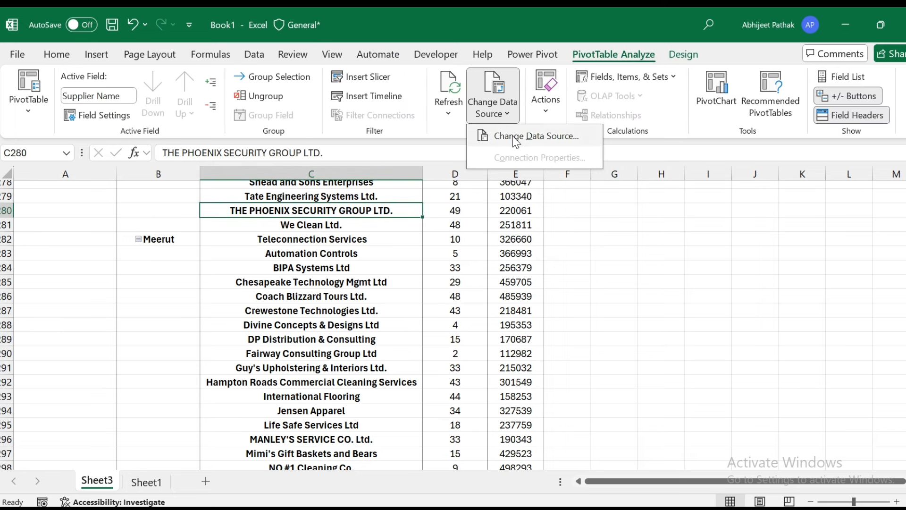
click(513, 136)
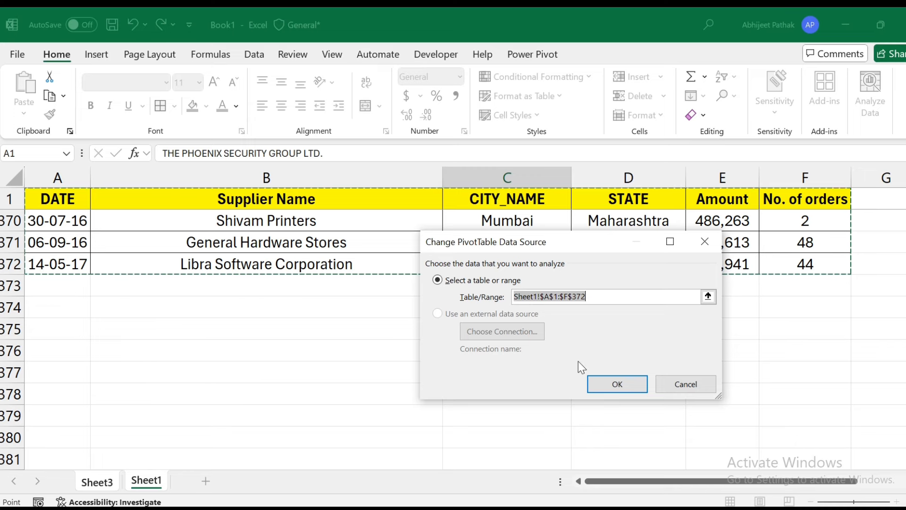
click(684, 383)
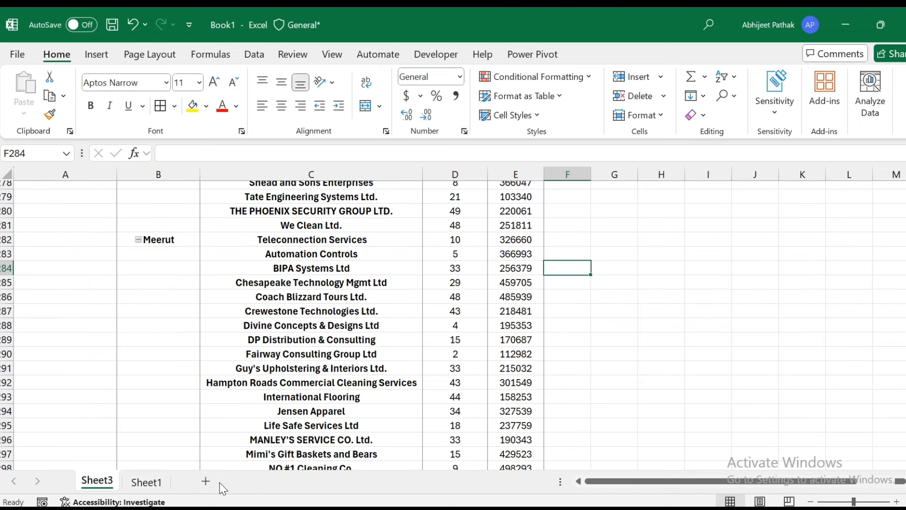
- Examine the header row of the source data on Sheet1 and the empty columns beside No. of orders
click(143, 485)
key(ctrl+Up)
key(ctrl+Up)
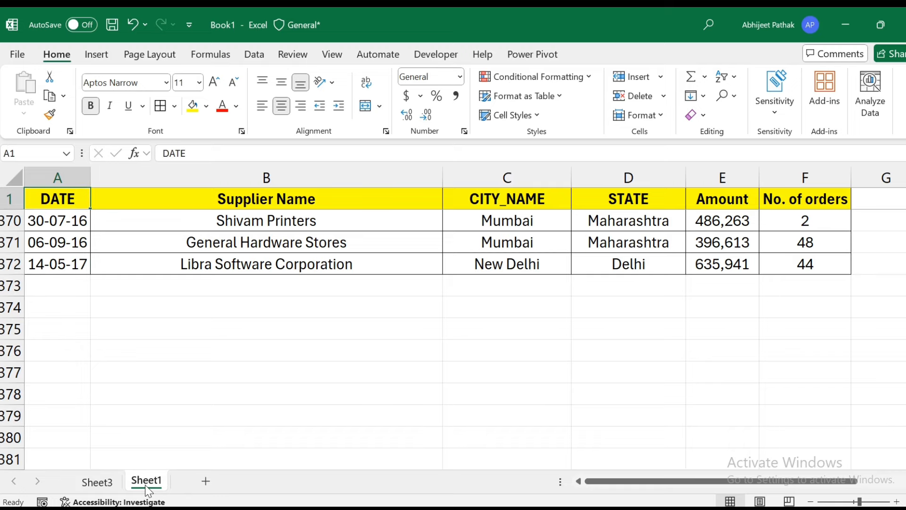
key(Down)
key(Down)
key(Up)
key(Up)
key(Right)
key(Right)
key(Right)
key(Right)
key(Right)
key(Right)
key(Right)
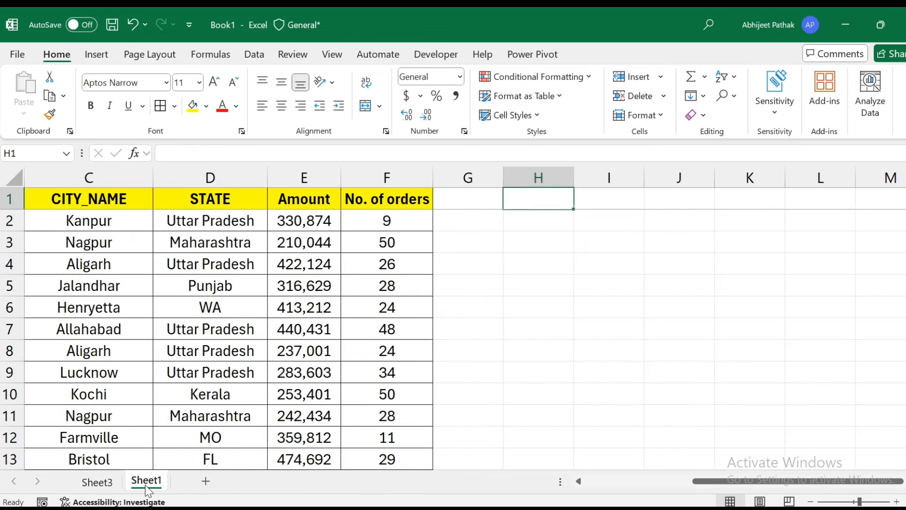
key(Left)
key(Left)
key(Right)
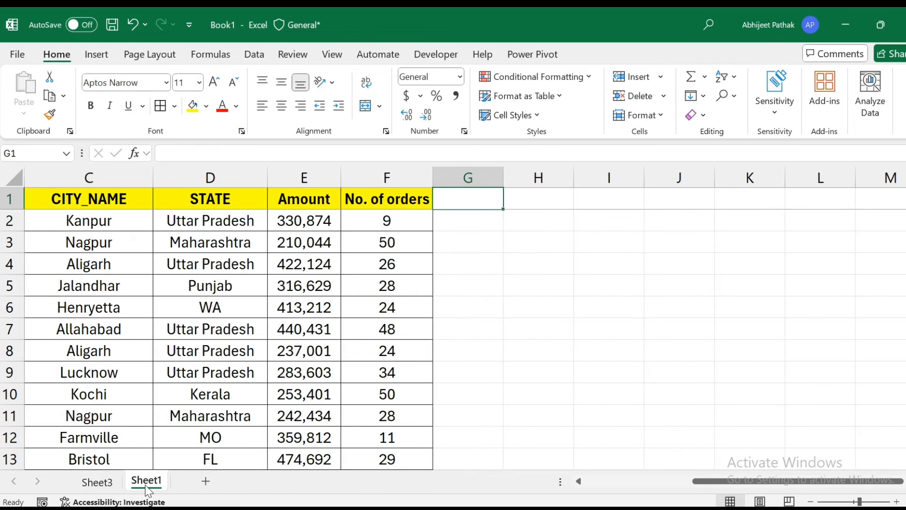
key(Left)
key(Right)
click(113, 481)
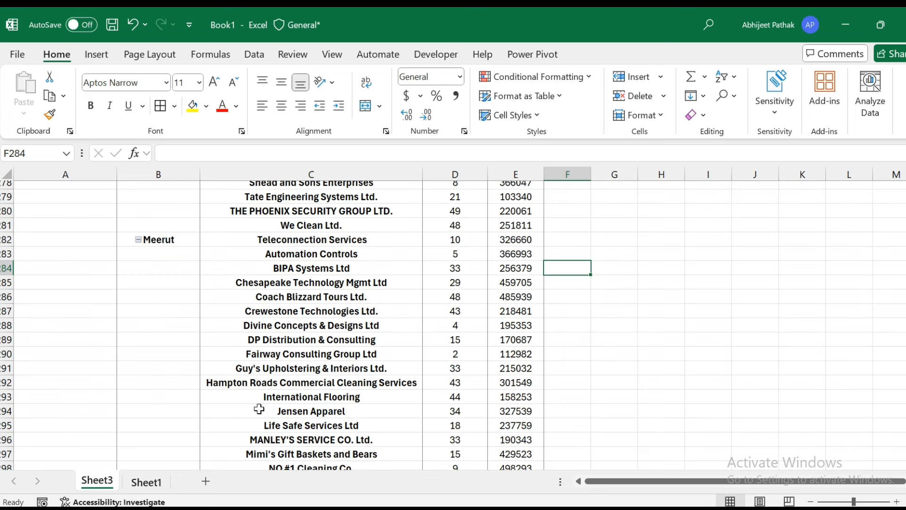
- Examine where the Sheet1 source data could grow, at the empty row 373 and the empty column G
key(ctrl+Page_Down)
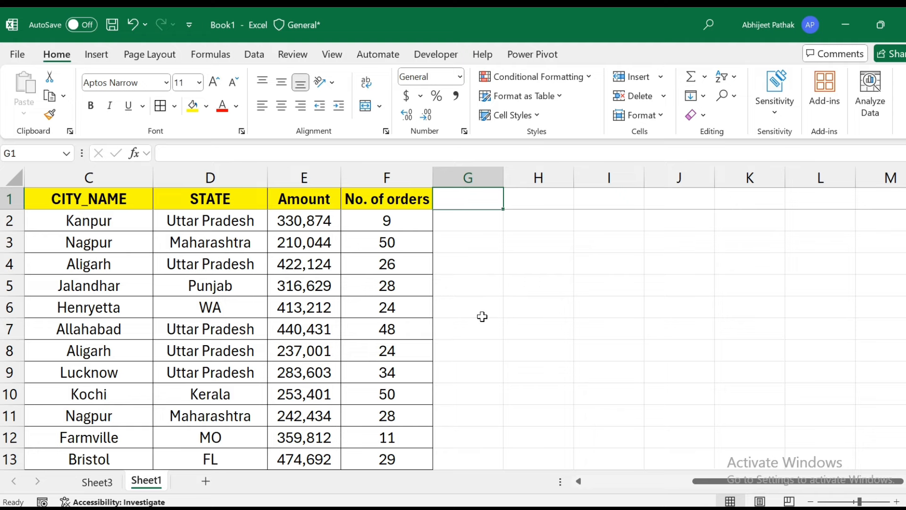
key(Left)
key(Left)
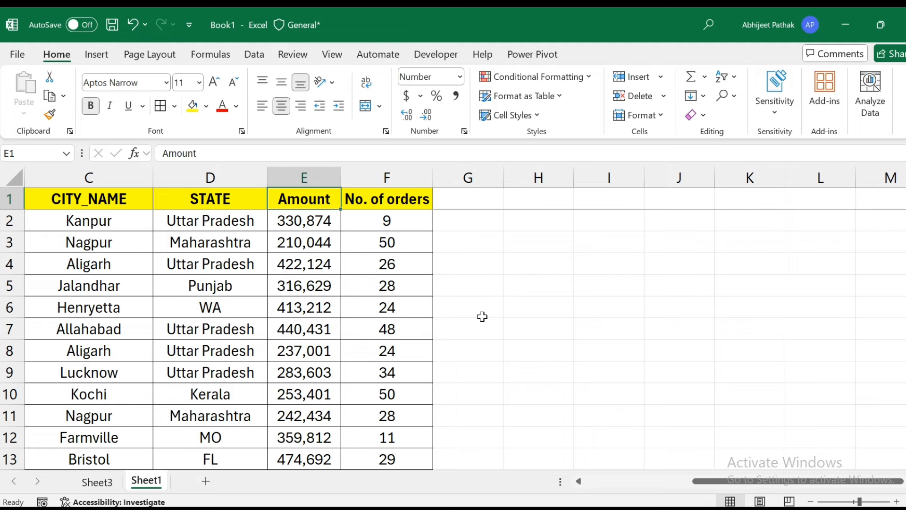
key(ctrl+Left)
key(ctrl+Down)
key(Down)
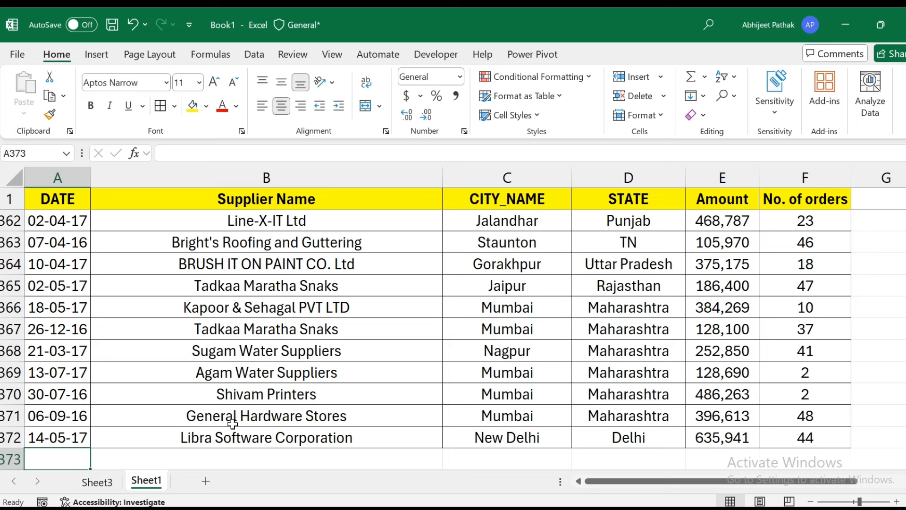
click(100, 482)
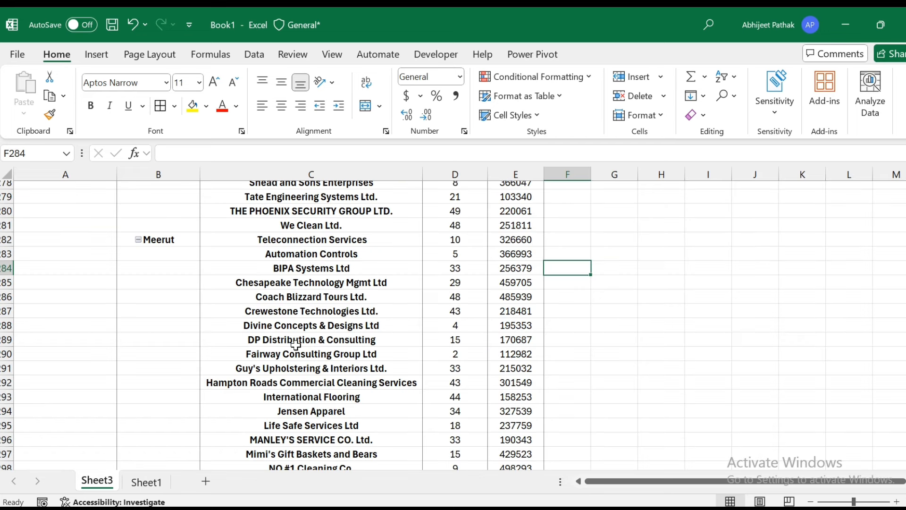
click(140, 486)
key(Up)
key(ctrl+Up)
key(ctrl+Right)
key(Right)
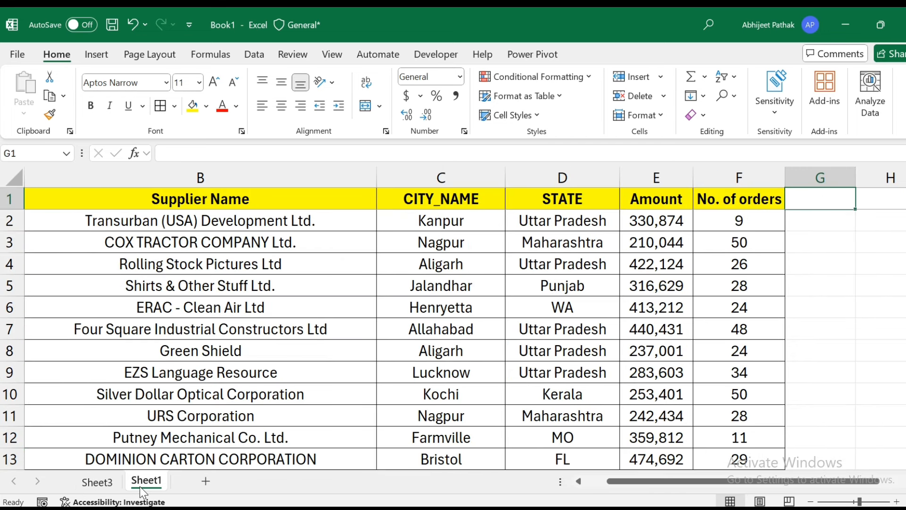
key(Left)
key(Left)
key(Left)
key(Left)
key(Left)
key(Left)
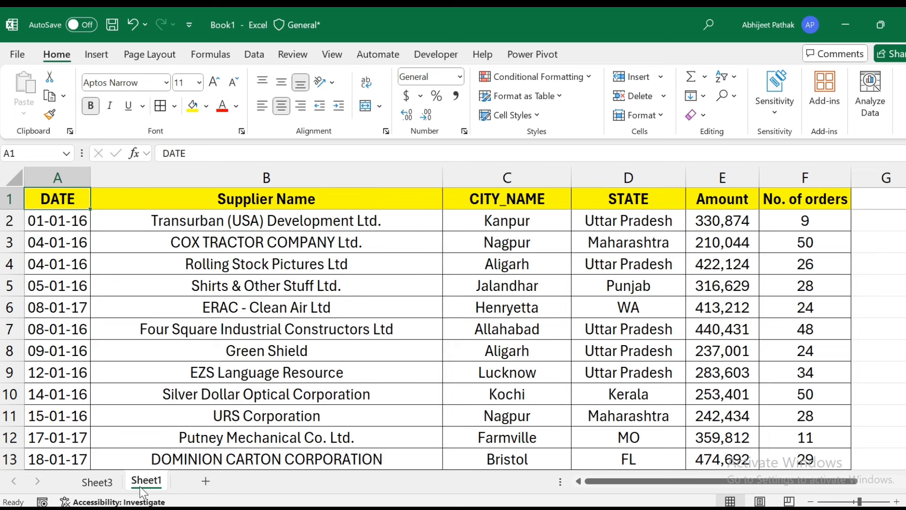
- Delete Sheet3, which holds the PivotTable, from the workbook
click(97, 482)
scroll(298, 357, up, 20)
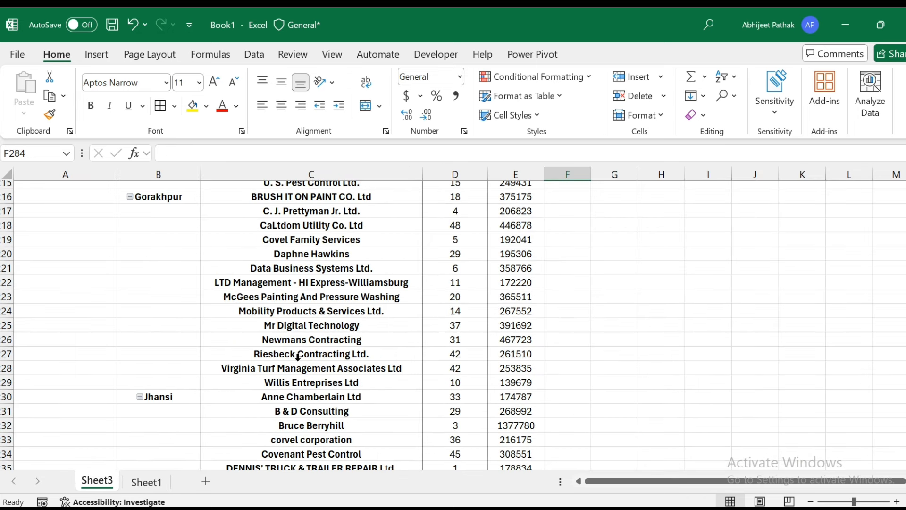
right_click(106, 489)
click(142, 270)
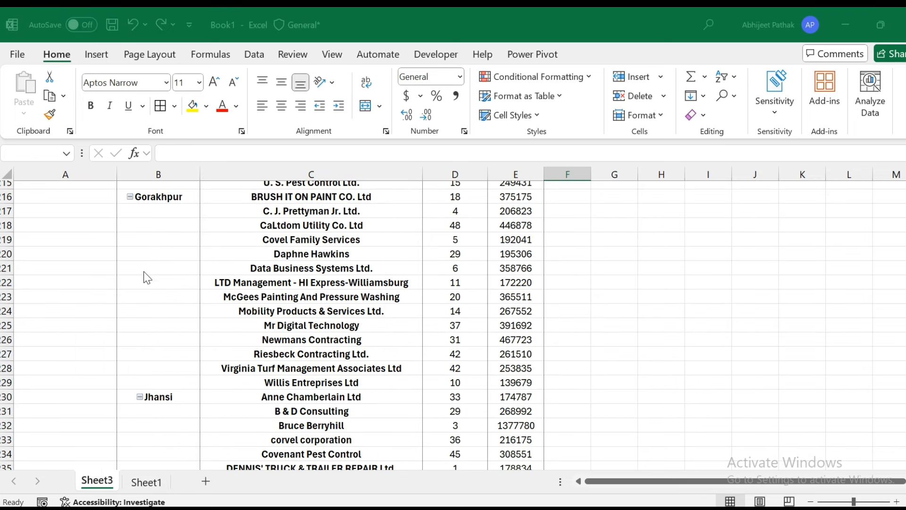
click(442, 307)
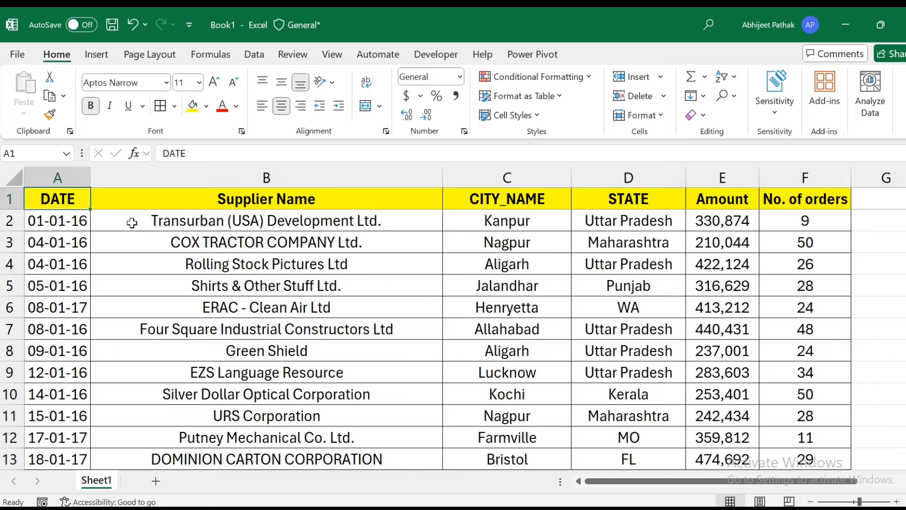
- Format the source data in A1:F372 on Sheet1 as a table with headers, using the light grey banded style
click(543, 78)
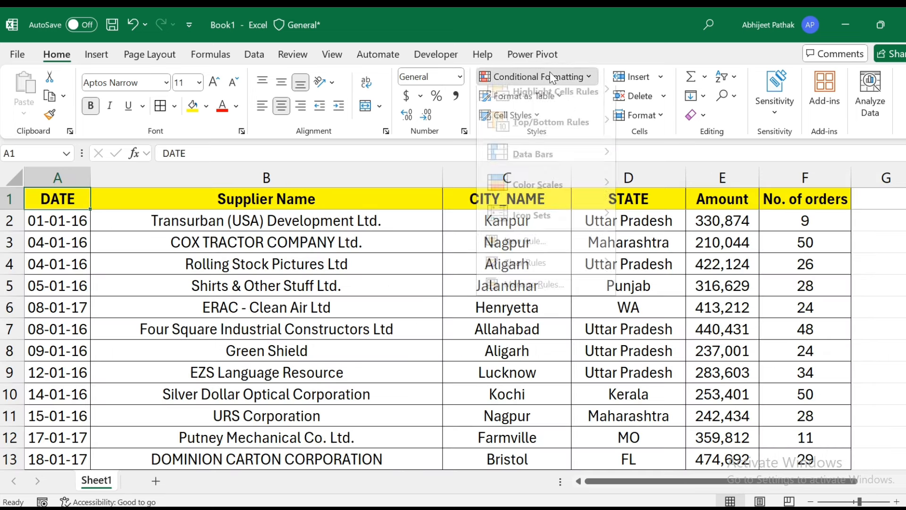
click(554, 80)
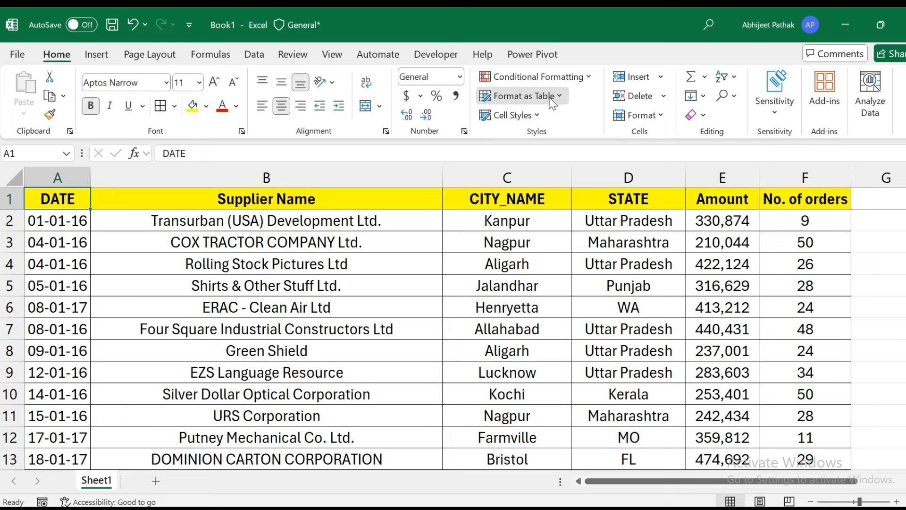
click(524, 96)
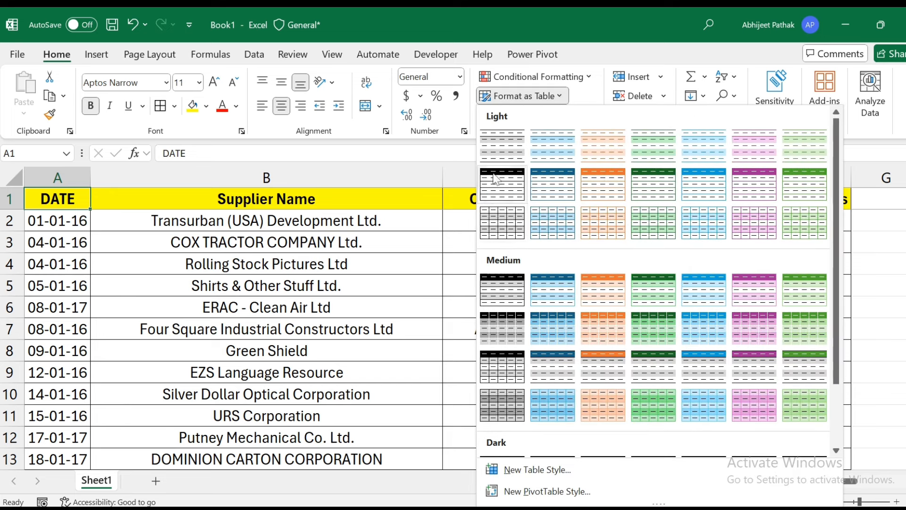
click(502, 141)
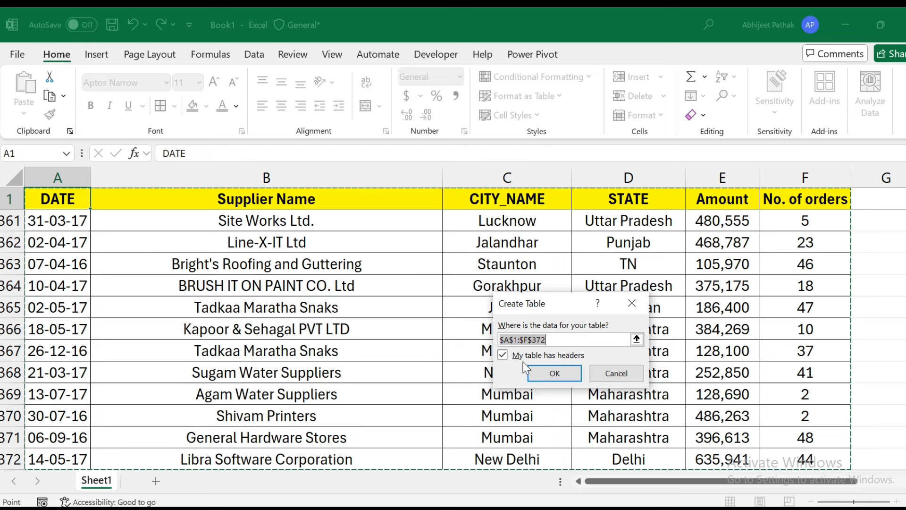
click(554, 373)
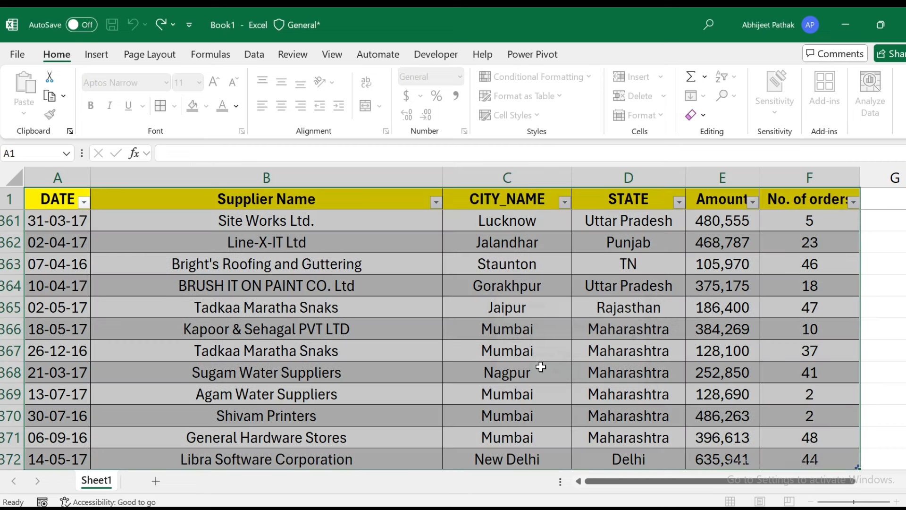
- Set the table's style to None, keeping the original cell formatting, and select a supplier cell inside the table
click(873, 111)
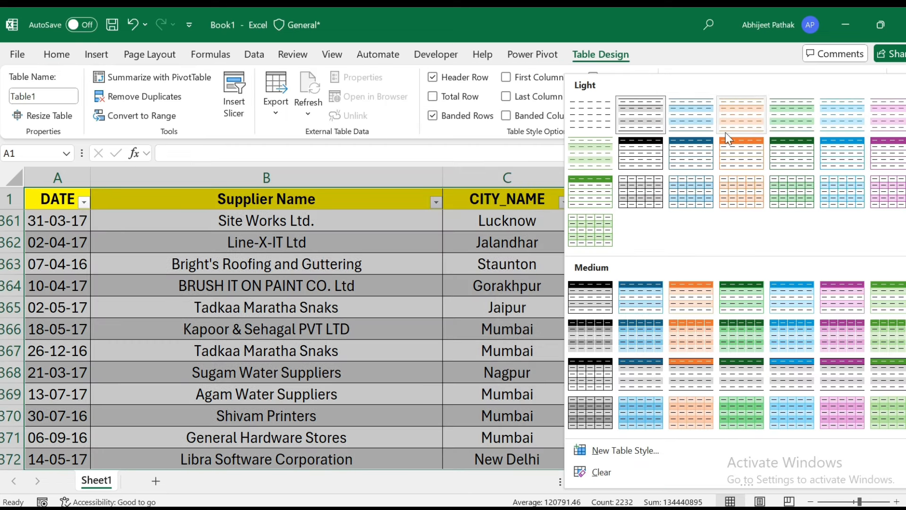
click(593, 124)
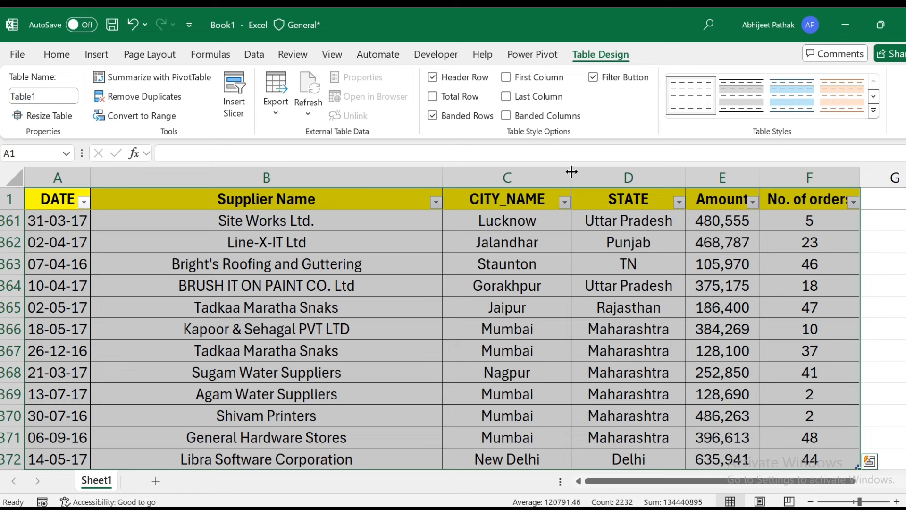
click(293, 260)
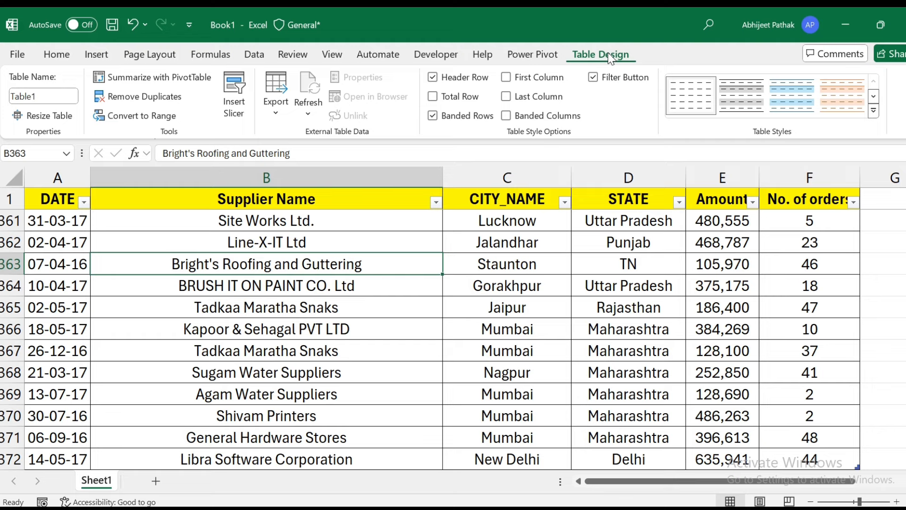
- Rename the table as source_data
click(44, 97)
click(42, 99)
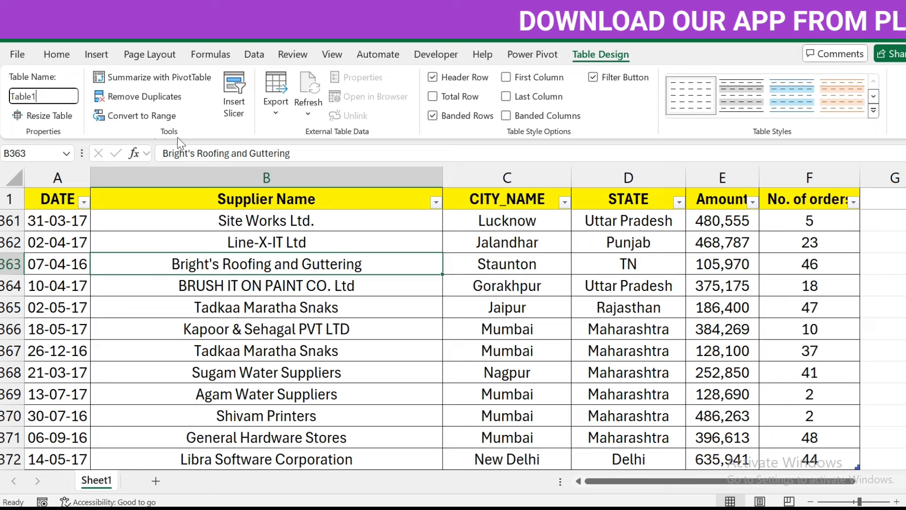
key(BackSpace)
key(BackSpace)
key(BackSpace)
key(BackSpace)
key(BackSpace)
key(BackSpace)
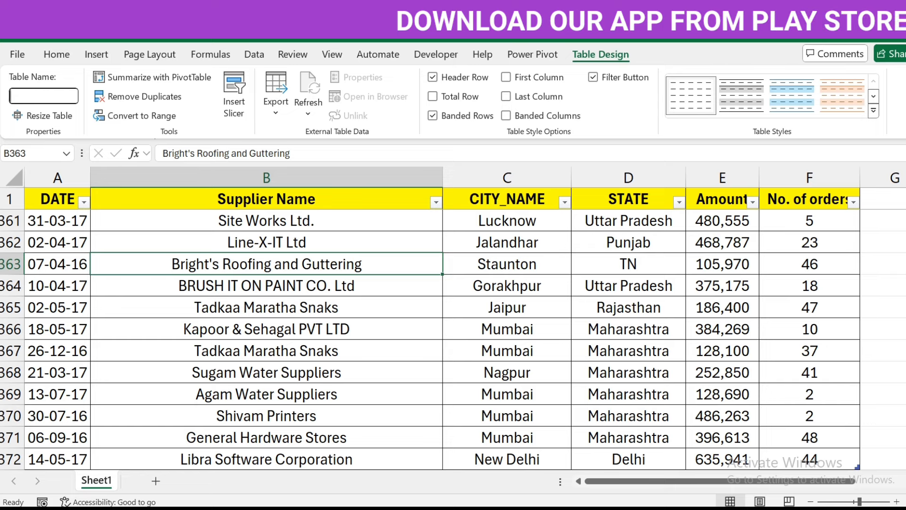
text(sour)
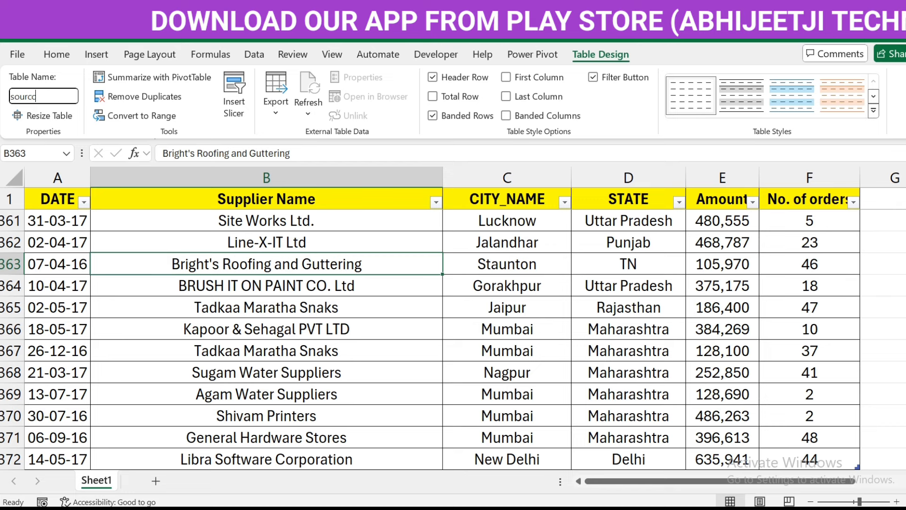
text(cedata)
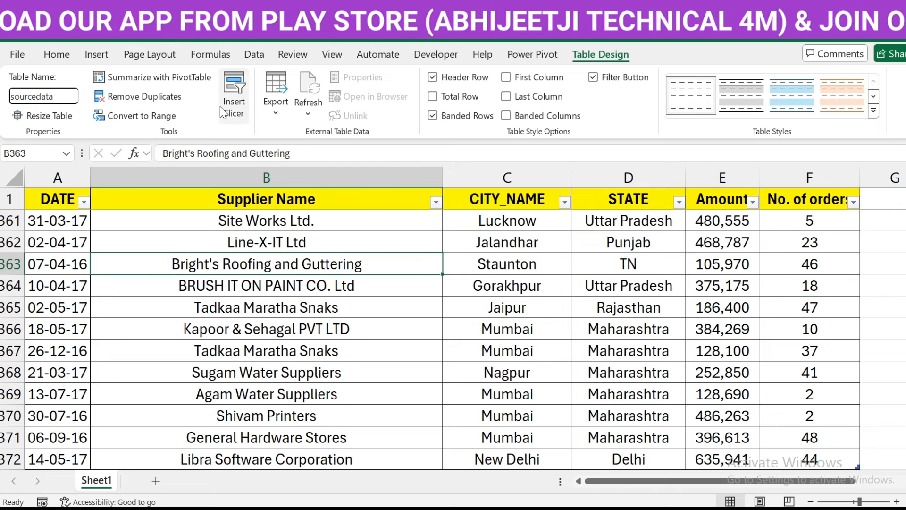
key(Return)
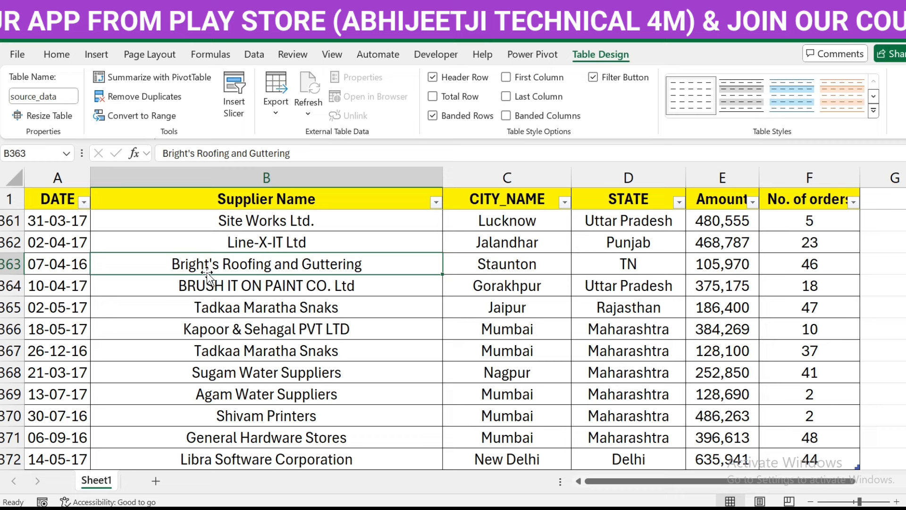
- Try to rename the table as "source data" with a space instead of the underscore
click(41, 92)
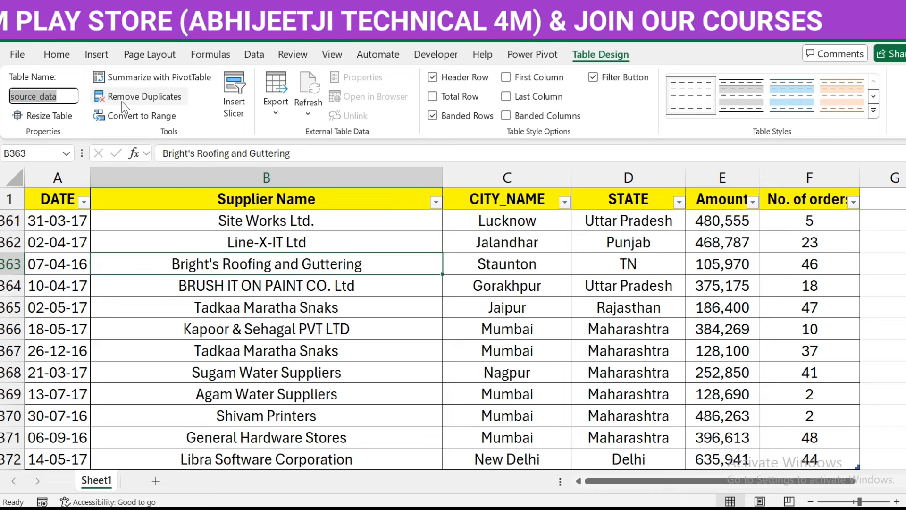
key(Left)
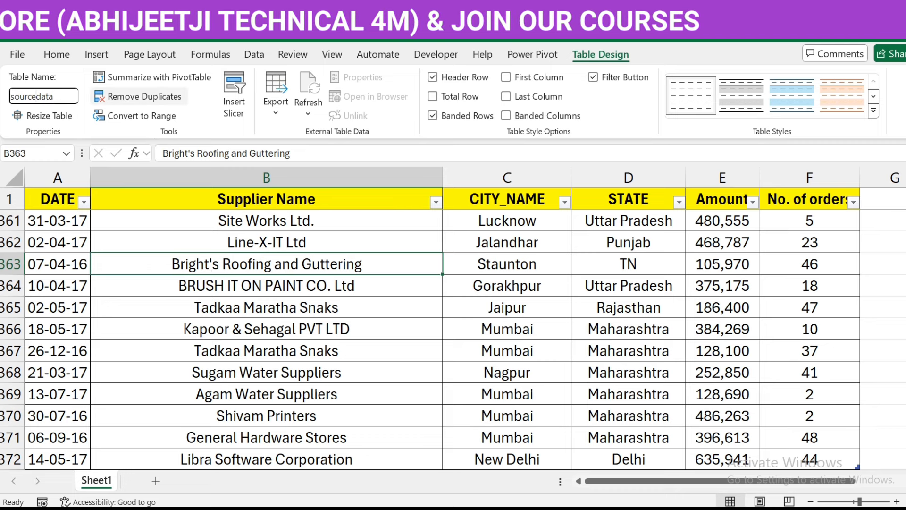
key(Return)
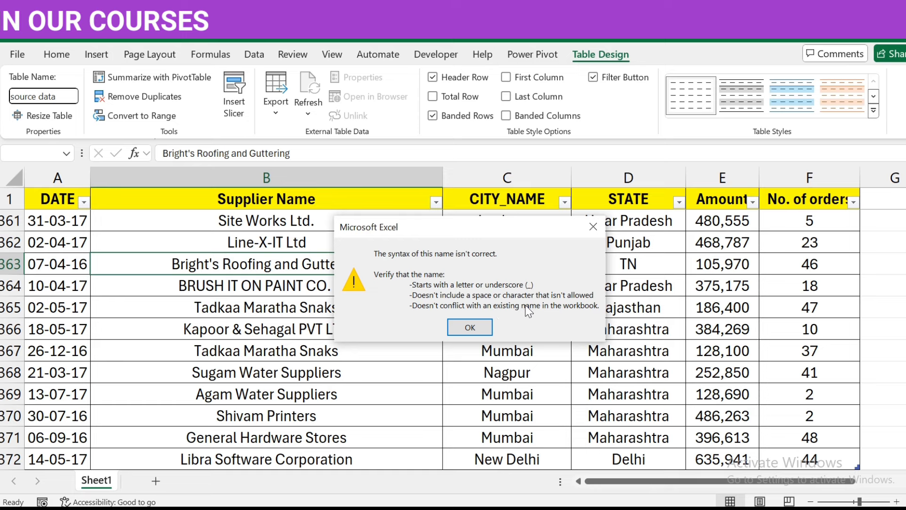
click(593, 227)
click(155, 291)
click(160, 237)
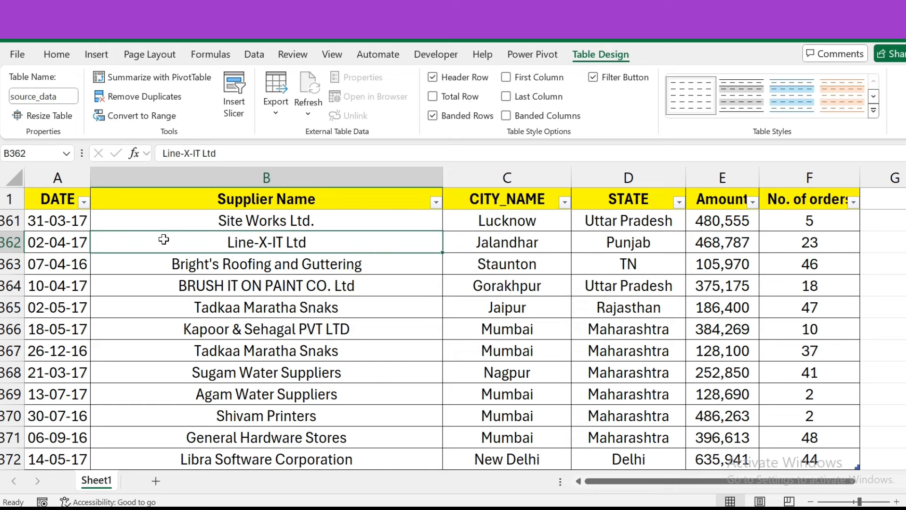
scroll(242, 301, down, 3)
scroll(132, 442, up, 4)
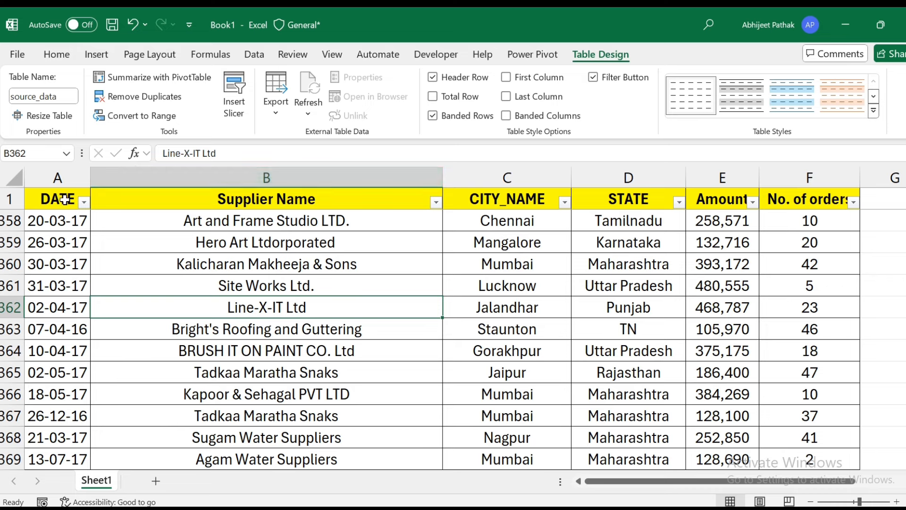
click(69, 196)
click(100, 54)
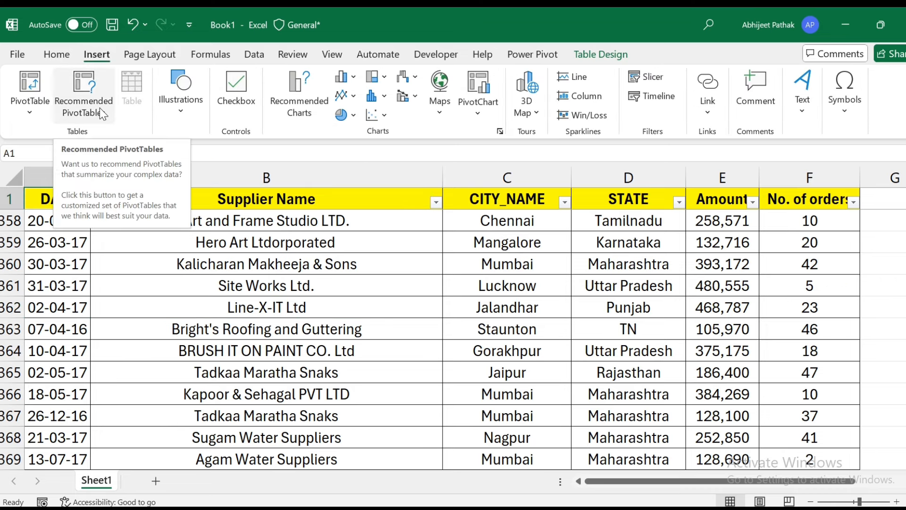
click(43, 104)
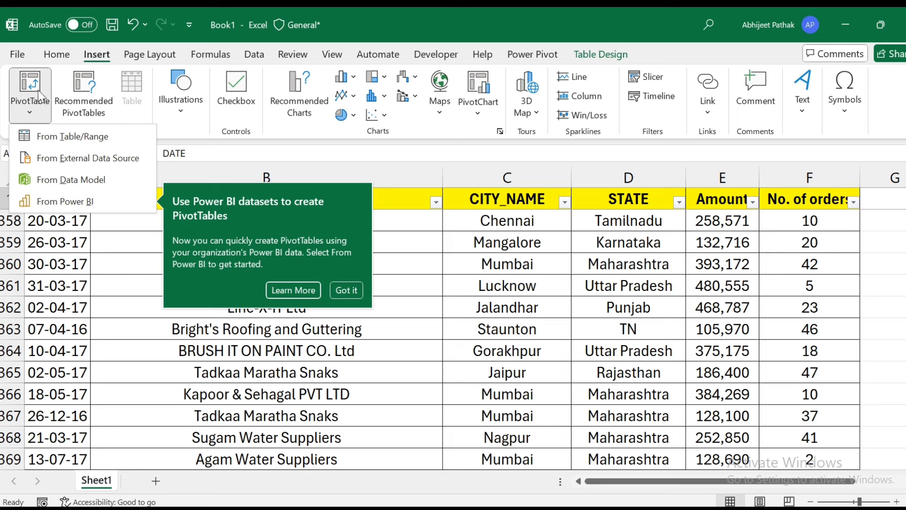
click(38, 86)
click(600, 424)
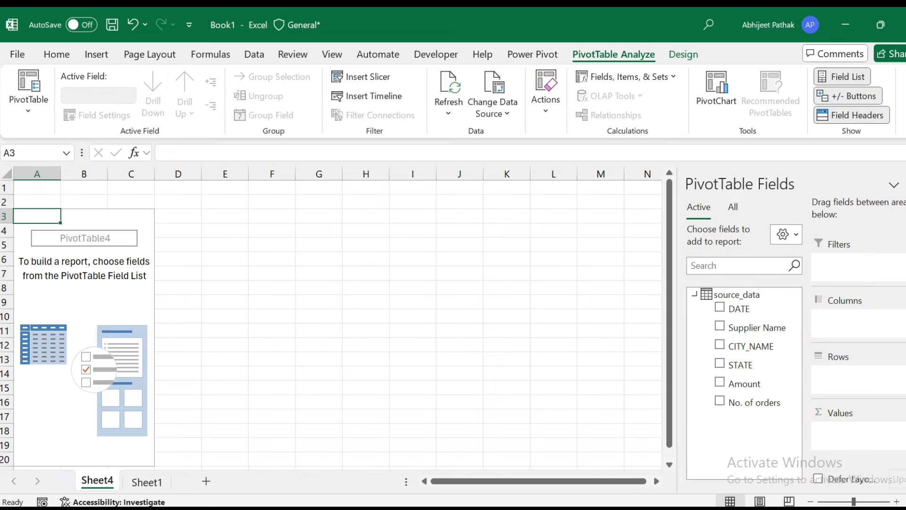
click(905, 185)
right_click(100, 482)
click(125, 270)
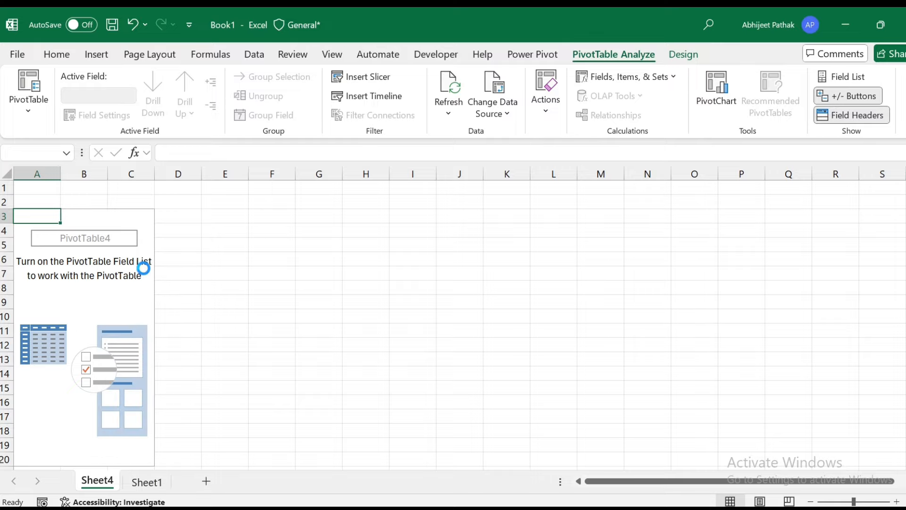
click(442, 307)
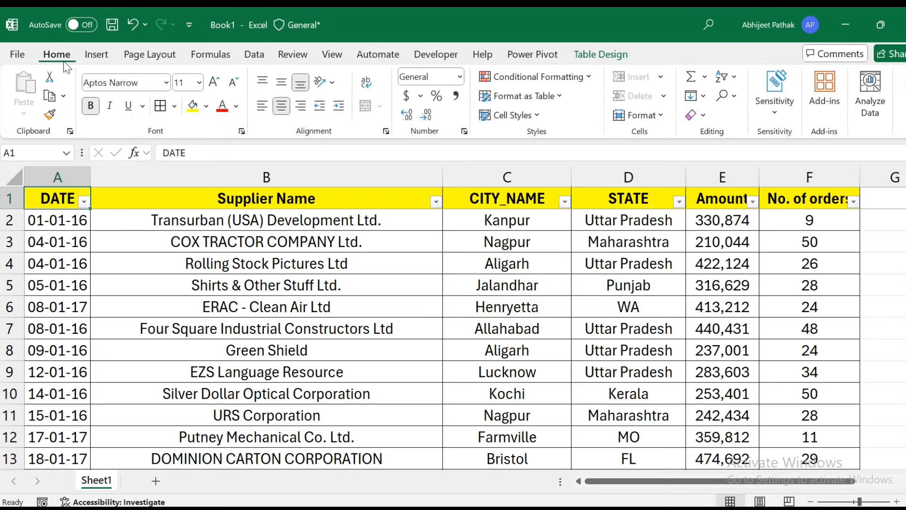
- Create a PivotTable from source_data on a new worksheet without adding the data to the Data Model
click(94, 56)
click(29, 90)
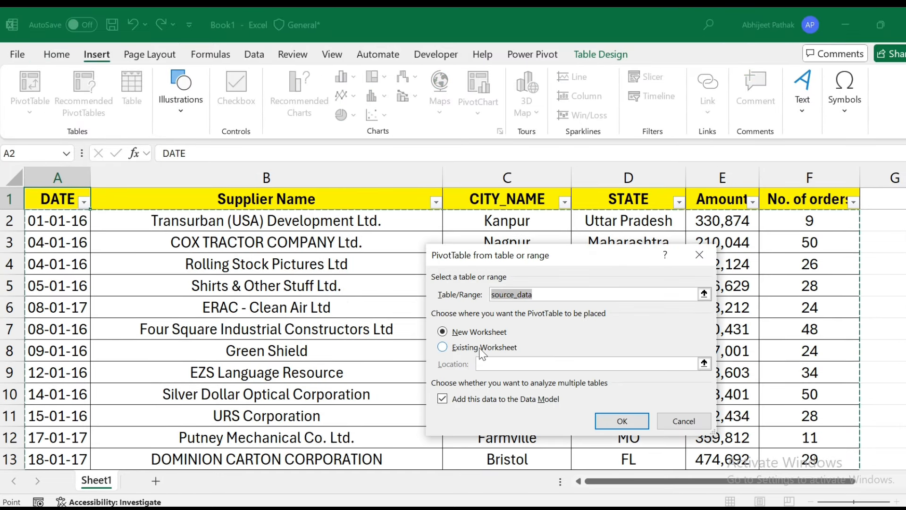
click(443, 400)
click(615, 423)
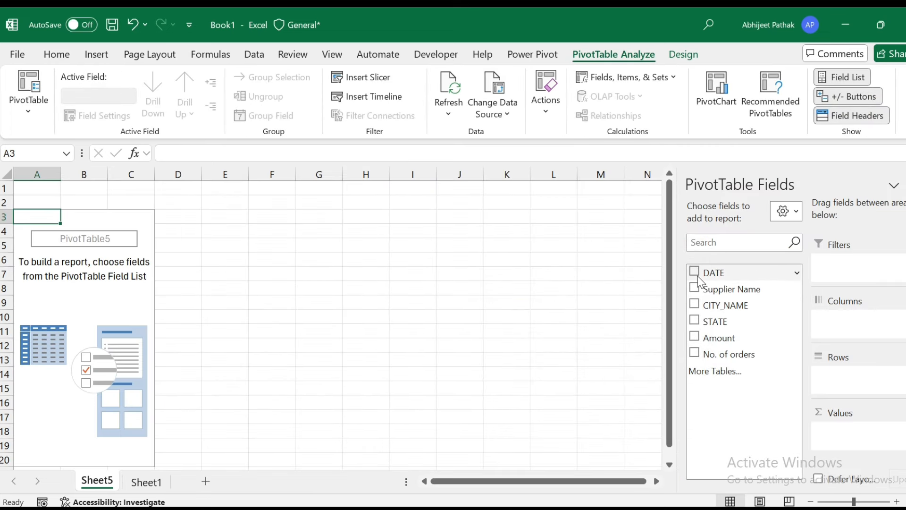
- Add STATE, CITY_NAME and Supplier Name as row fields, with No. of orders followed by Amount as summed values
click(695, 321)
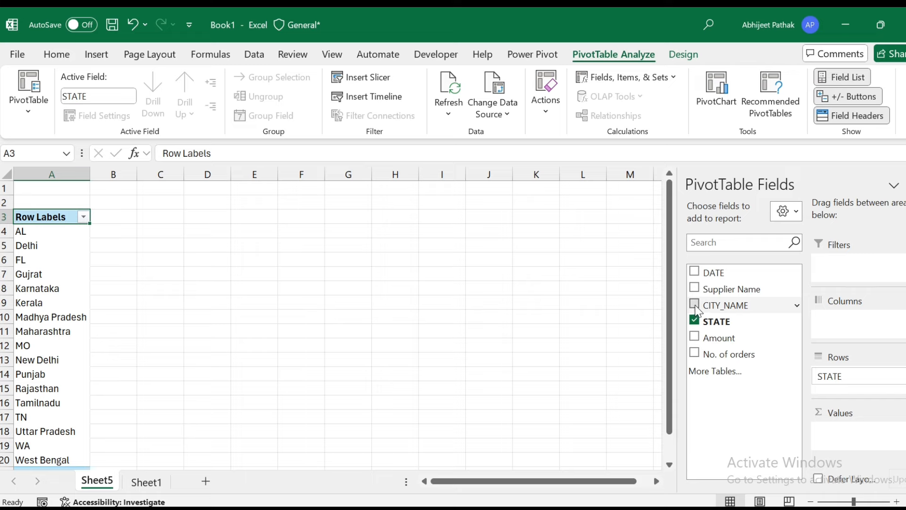
click(694, 304)
click(695, 287)
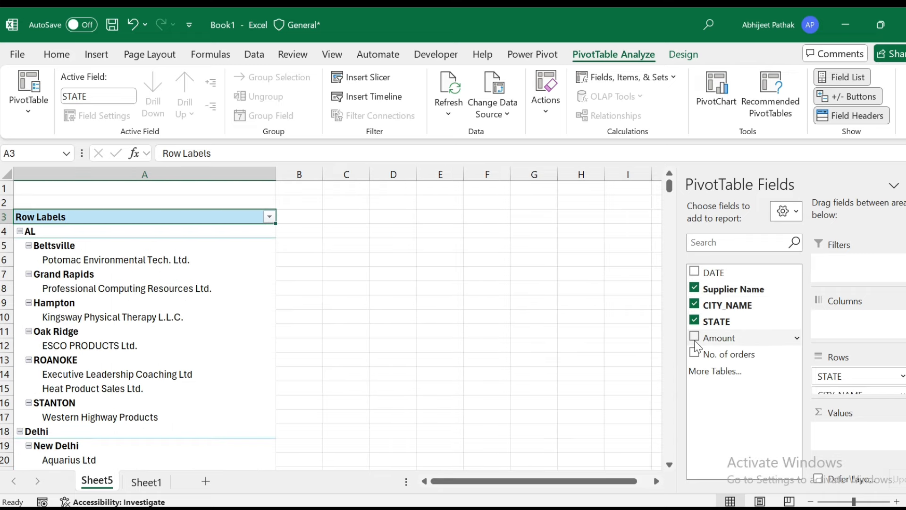
click(695, 336)
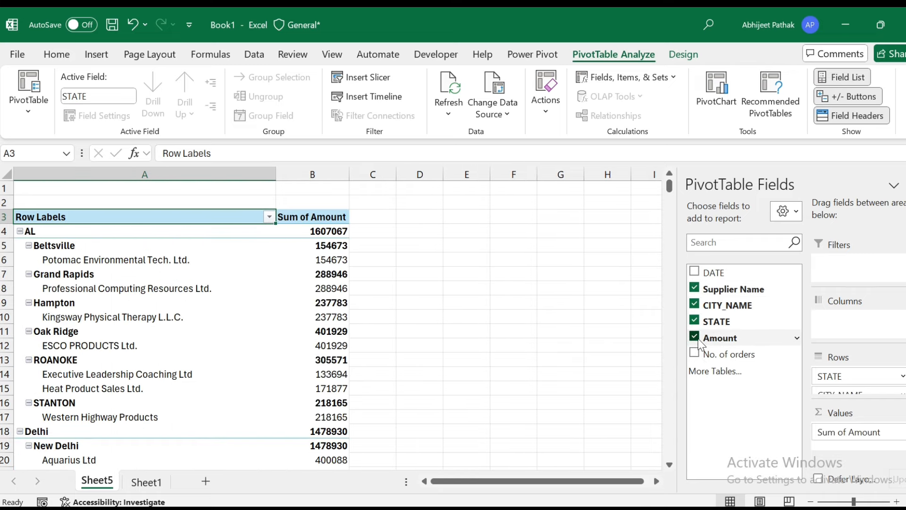
click(695, 337)
click(695, 352)
click(695, 336)
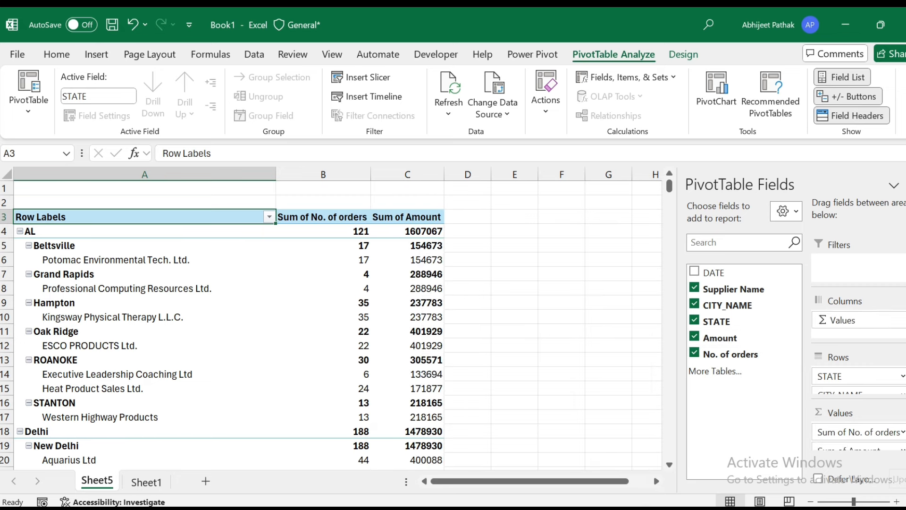
- Show the PivotTable in tabular form and apply the light black style with cell borders
click(684, 55)
click(112, 113)
click(184, 202)
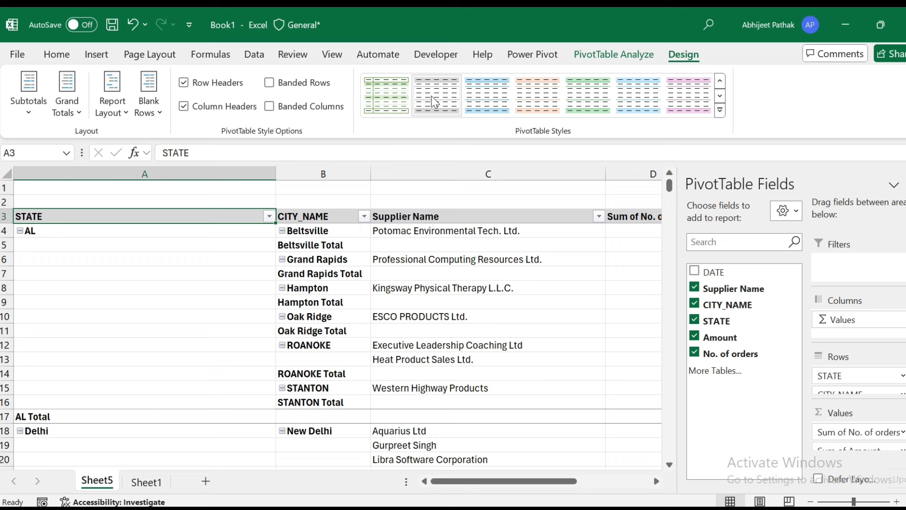
click(719, 110)
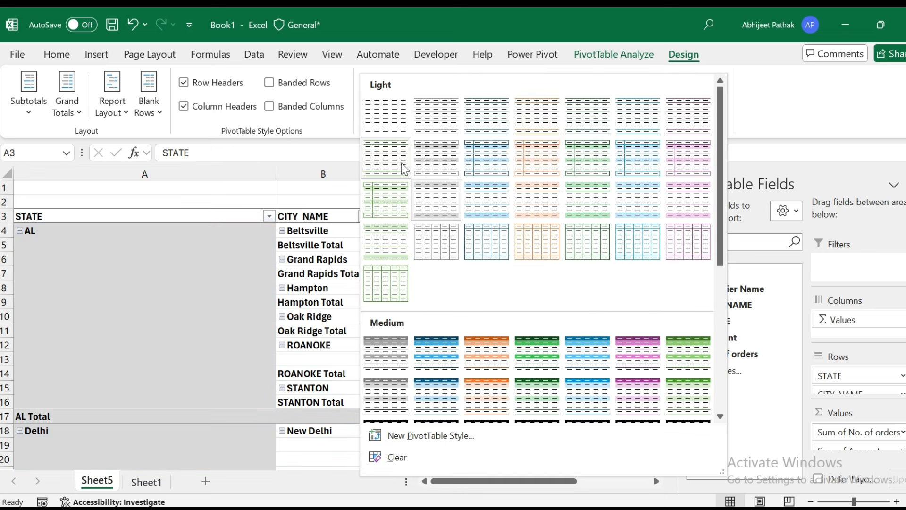
click(449, 243)
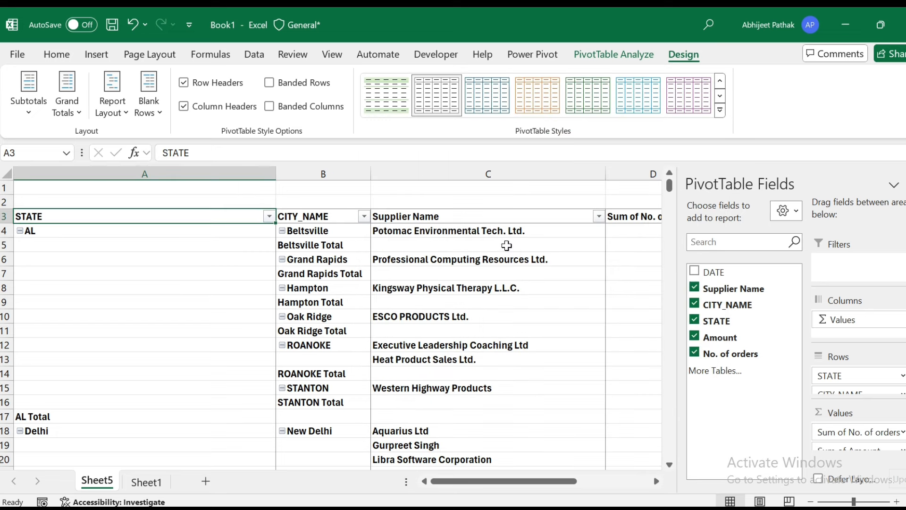
- Close the field list and adjust the PivotTable's column widths, narrowing STATE and slightly widening CITY_NAME
click(905, 186)
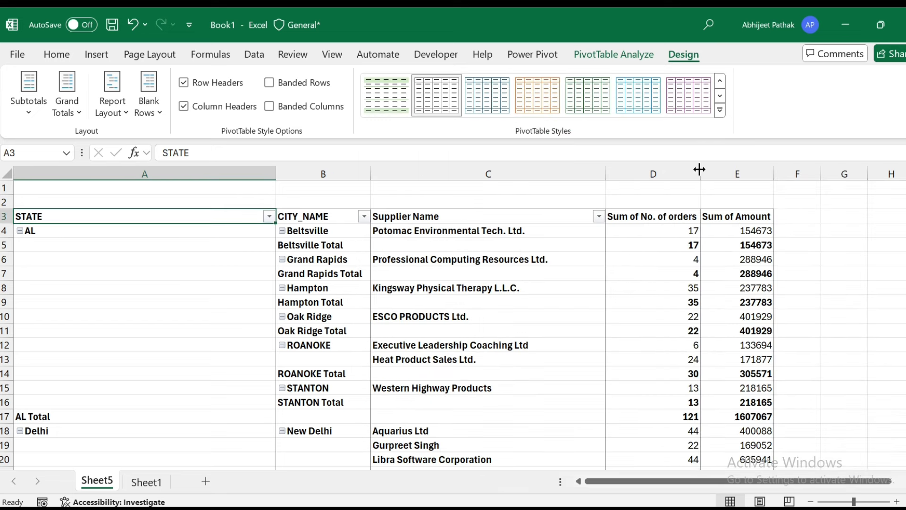
drag(699, 169, 677, 171)
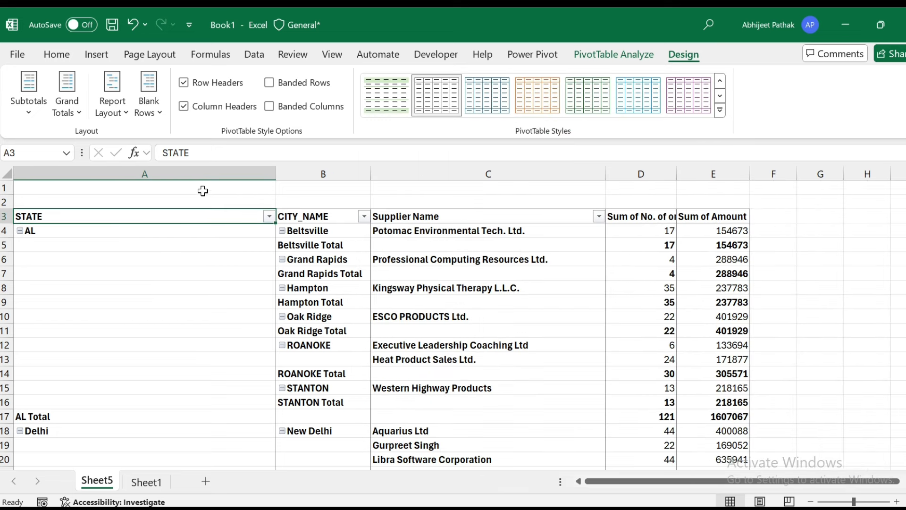
drag(275, 173, 81, 189)
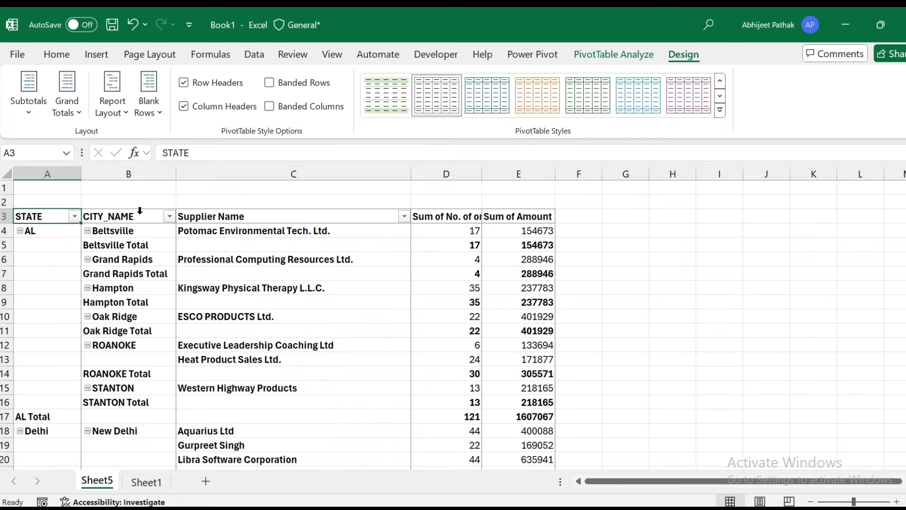
drag(176, 174, 189, 171)
drag(496, 174, 482, 174)
drag(555, 174, 561, 173)
- Remove the CITY_NAME subtotals from the PivotTable, keeping the STATE subtotals
click(293, 262)
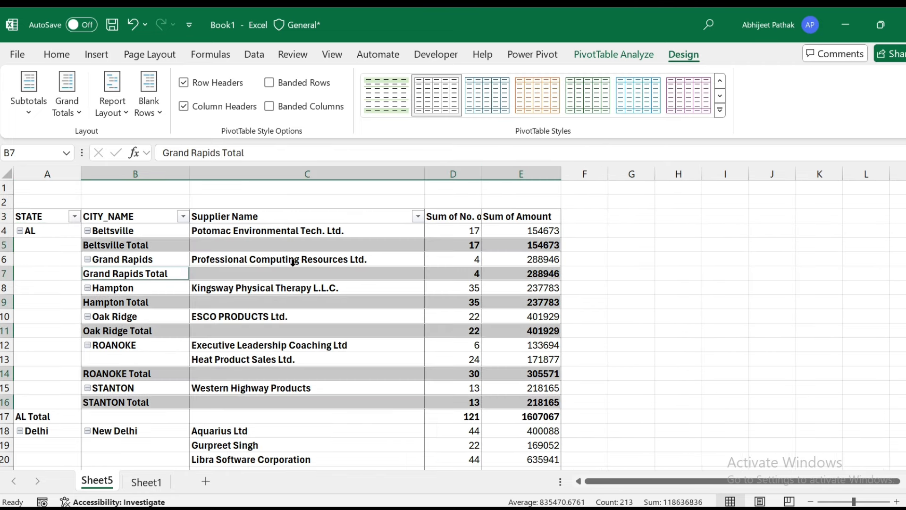
click(137, 225)
click(150, 248)
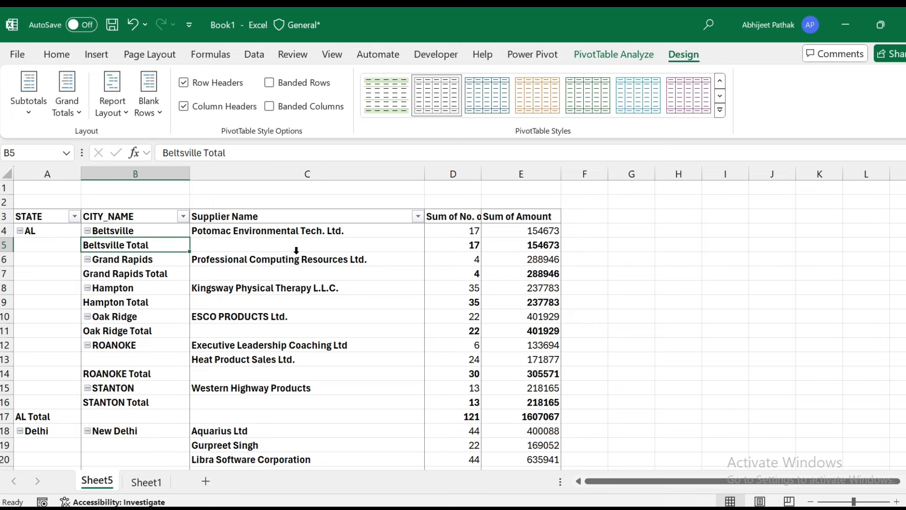
right_click(306, 246)
click(344, 312)
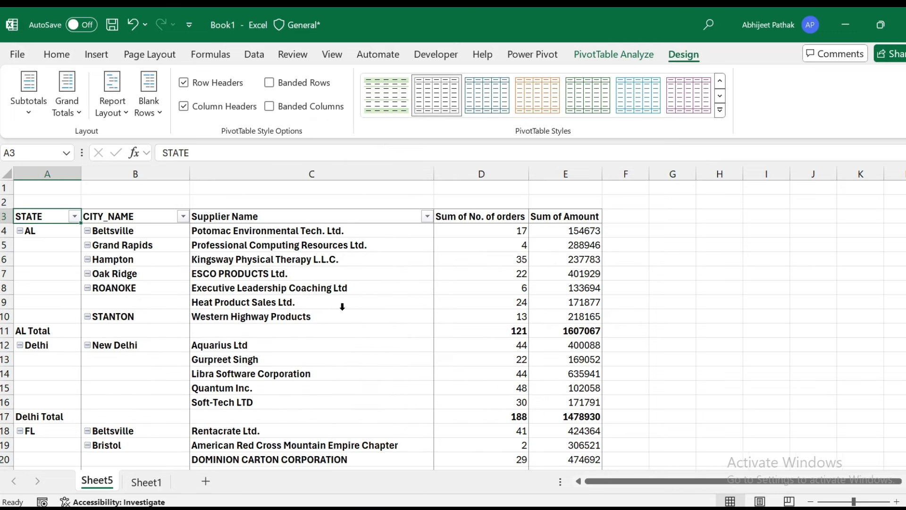
click(688, 290)
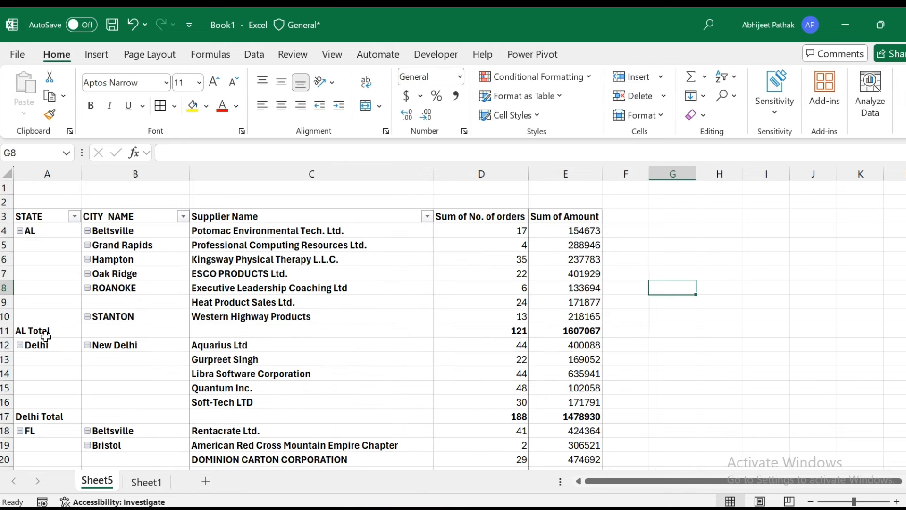
- Set the PivotTable to merge and center cells with labels and turn off autofit column widths on update
click(60, 333)
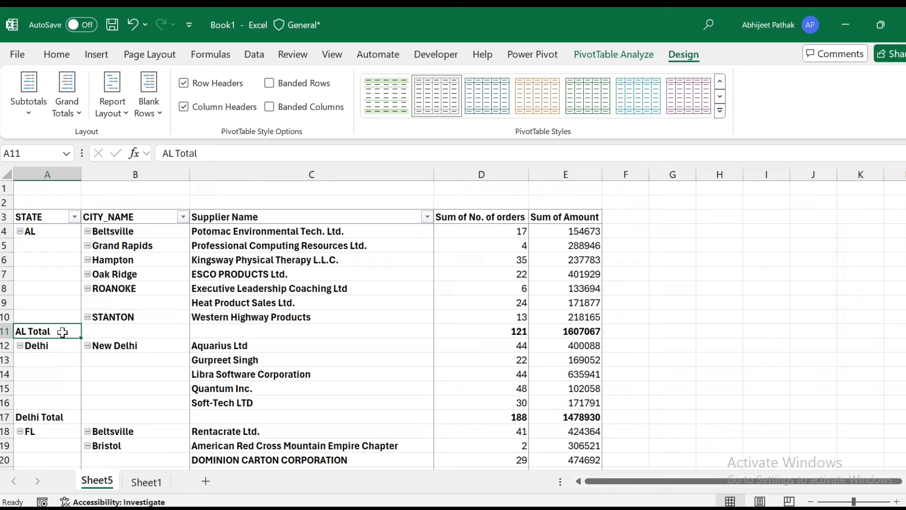
right_click(46, 253)
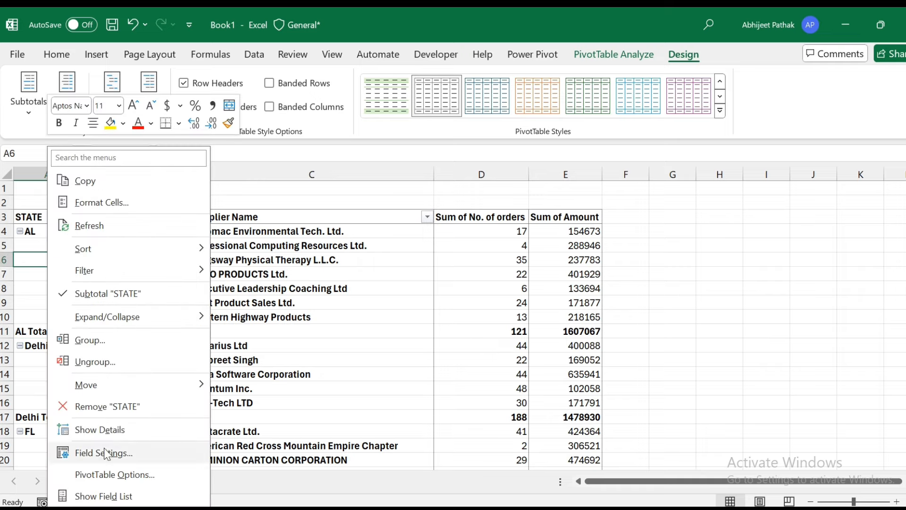
click(115, 474)
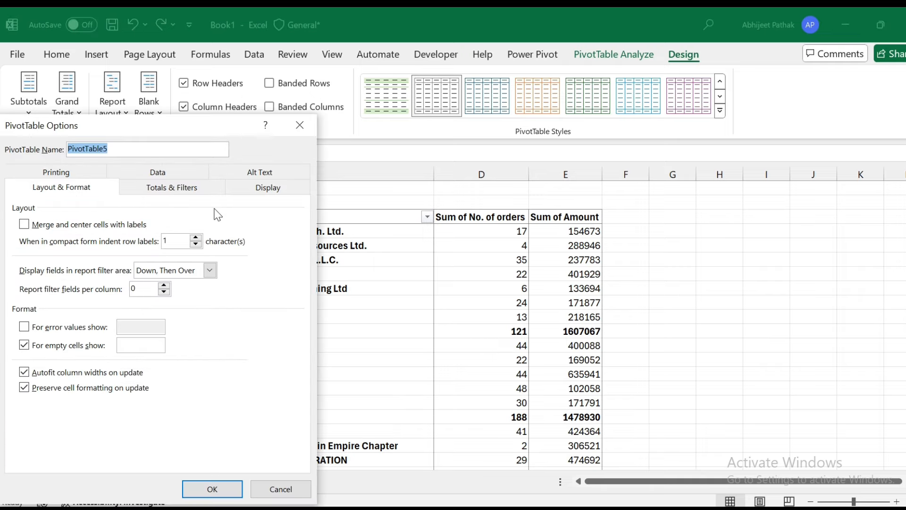
click(24, 373)
click(25, 226)
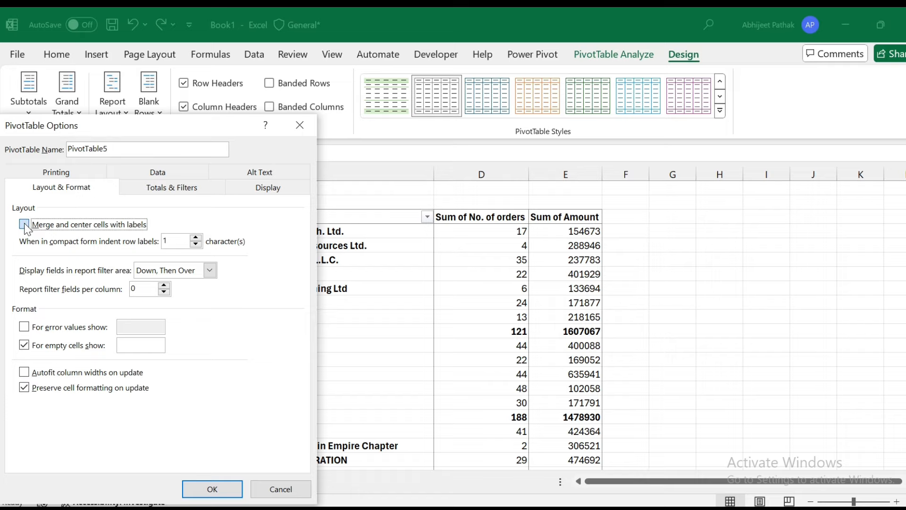
click(212, 489)
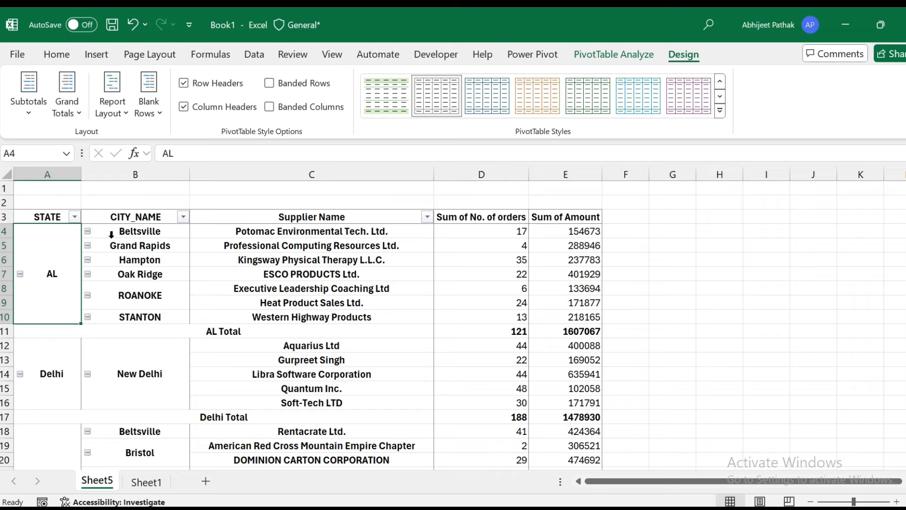
right_click(113, 245)
mouse_move(146, 270)
click(385, 291)
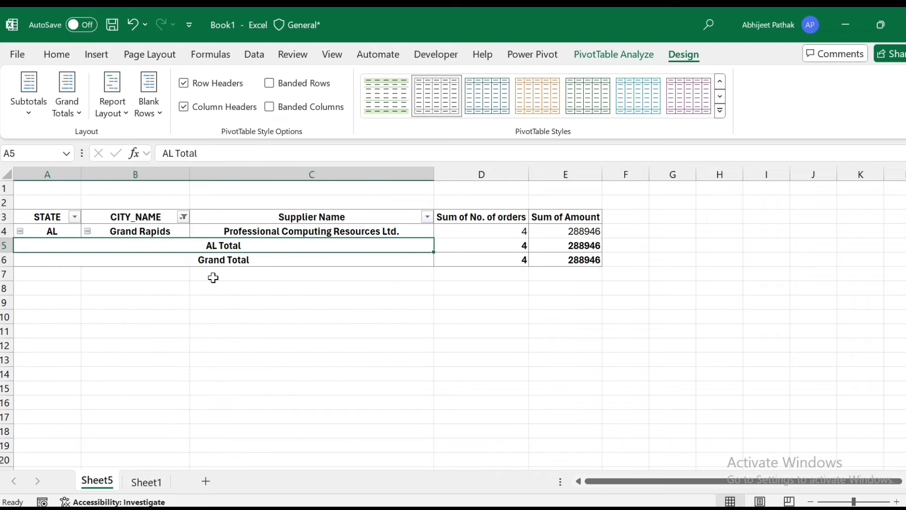
key(ctrl+z)
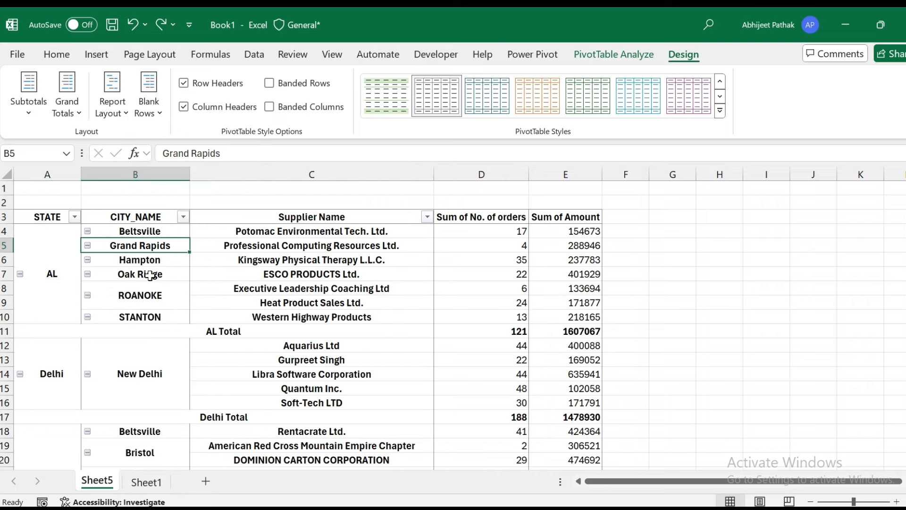
click(247, 250)
click(279, 246)
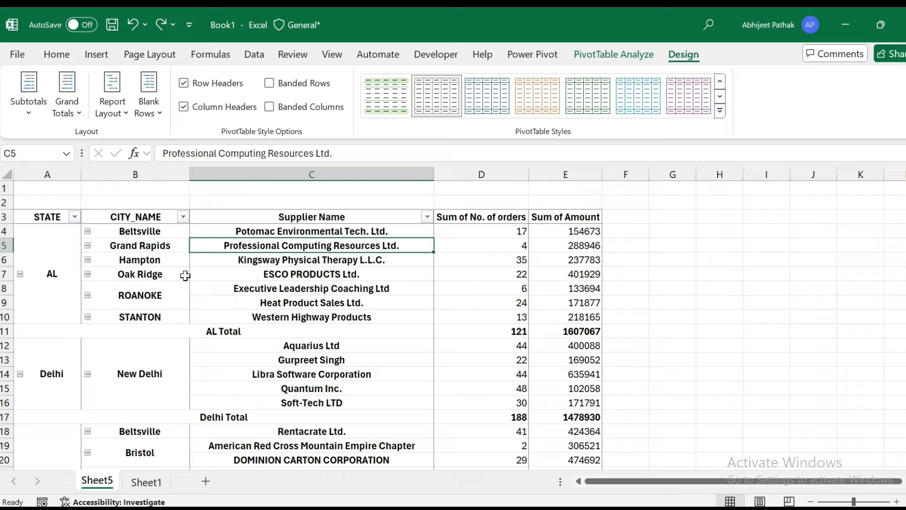
- Hide the PivotTable's expand/collapse buttons, leaving an empty cell beside the report selected
right_click(136, 252)
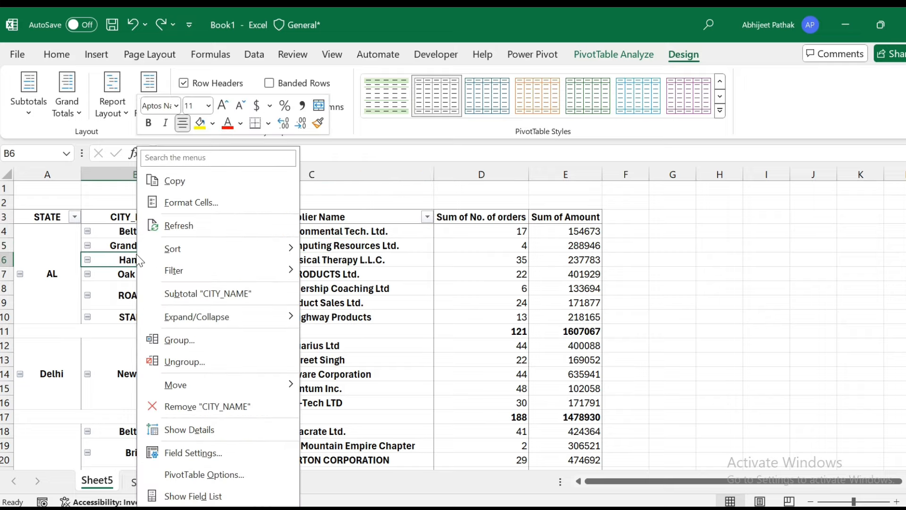
click(174, 474)
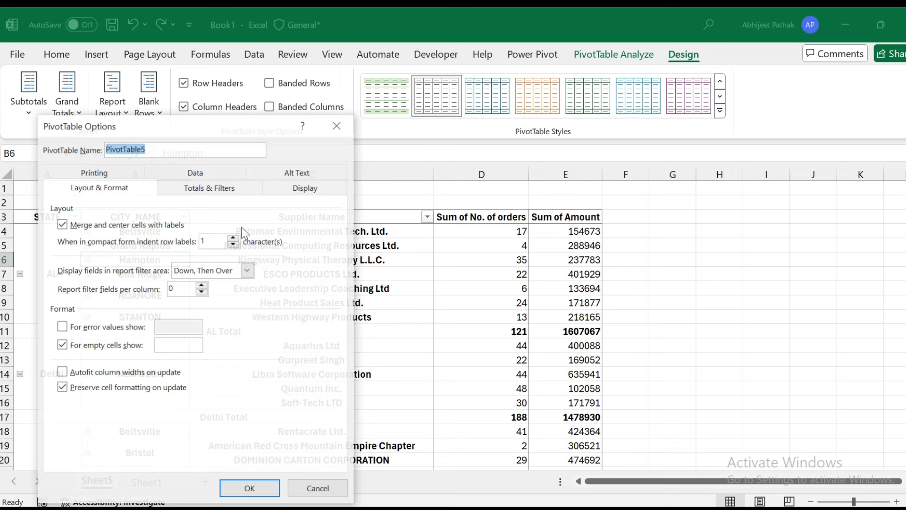
click(286, 188)
click(61, 226)
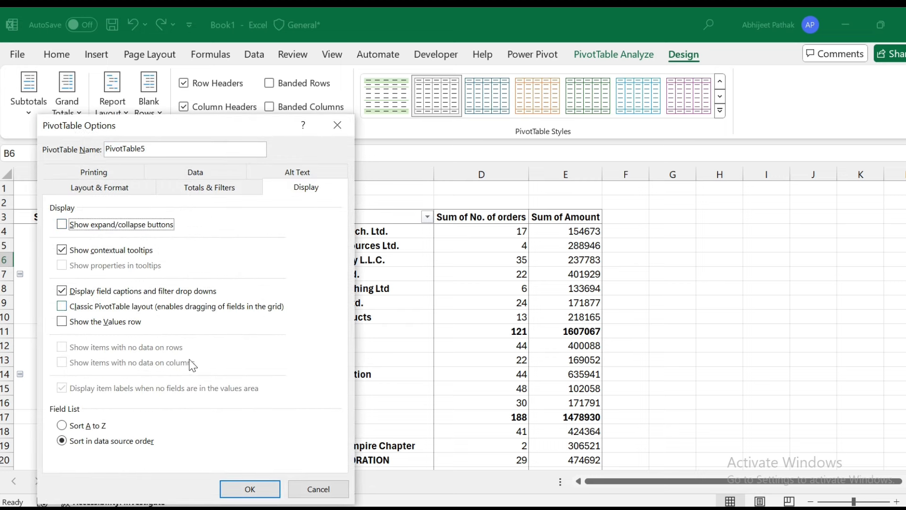
click(250, 489)
click(278, 268)
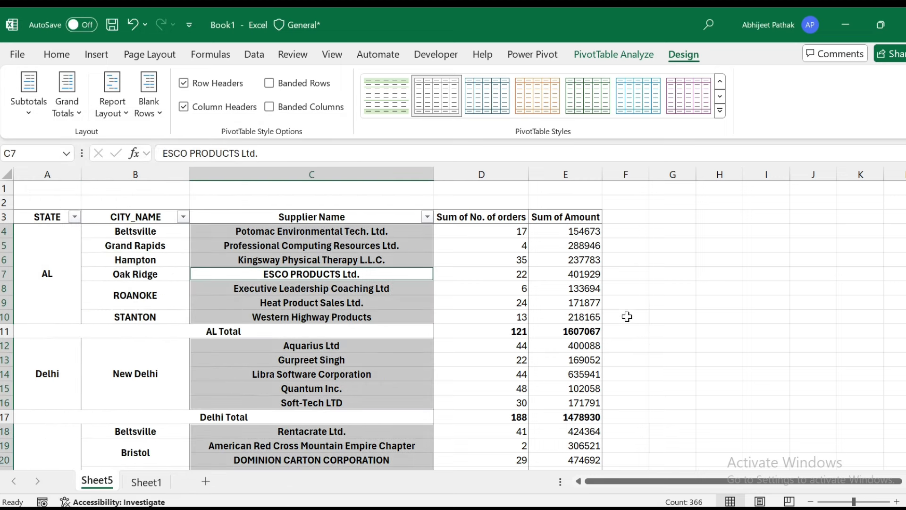
click(671, 306)
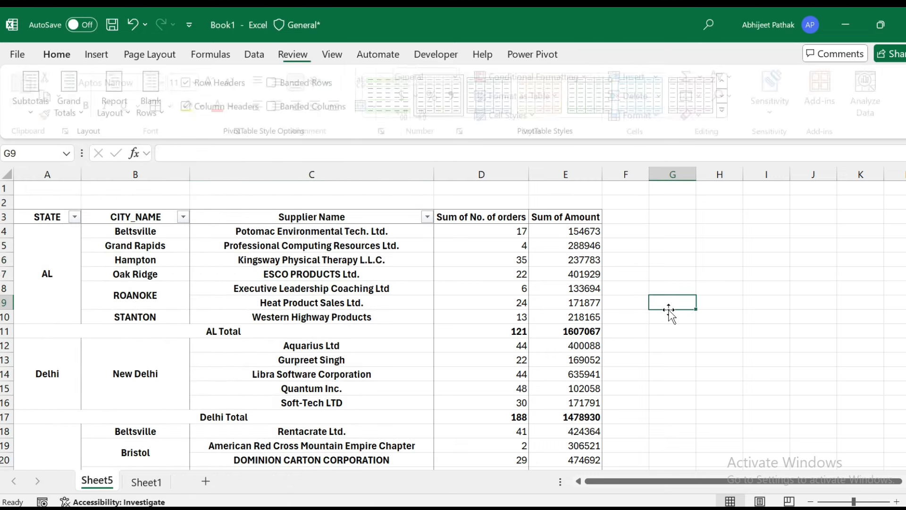
- Fill the merged AL Total label cell with yellow
click(143, 279)
click(72, 333)
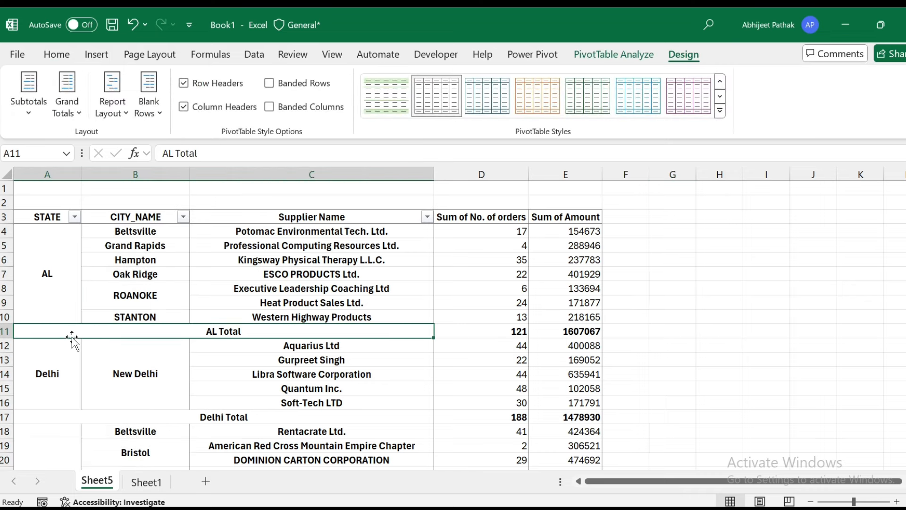
click(56, 54)
click(193, 106)
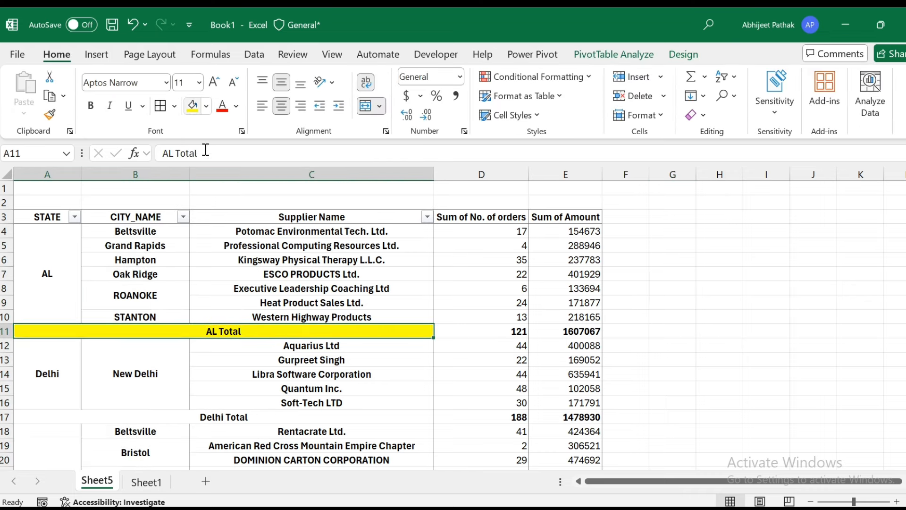
- Review the PivotTable's display and layout options, checking the setting that preserves cell formatting on update
right_click(292, 288)
click(355, 478)
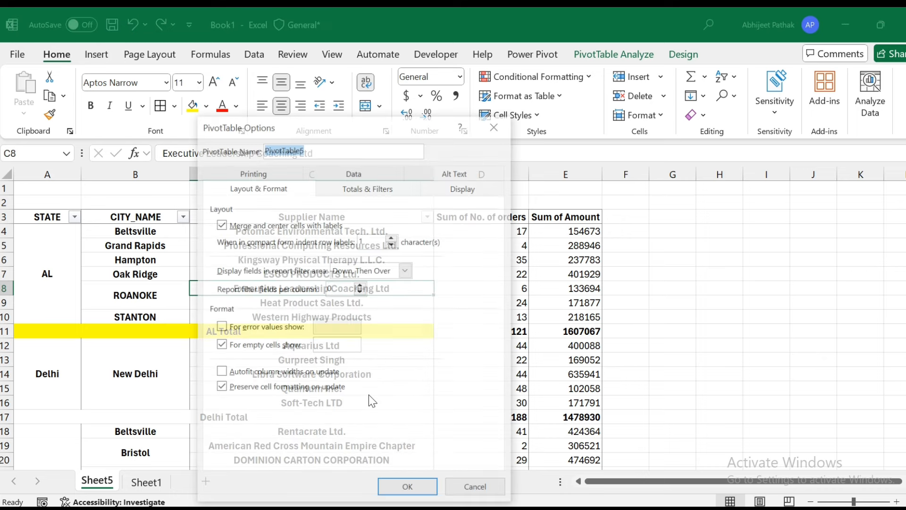
click(466, 188)
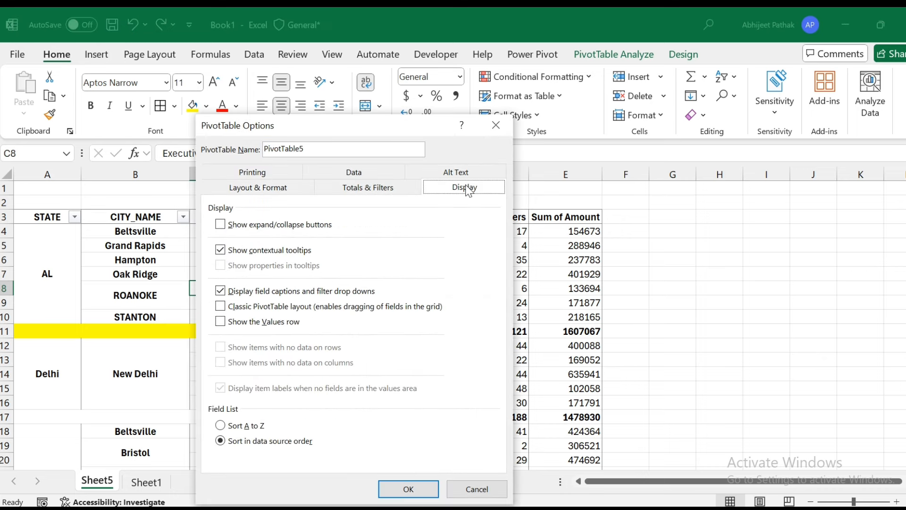
click(417, 187)
click(261, 188)
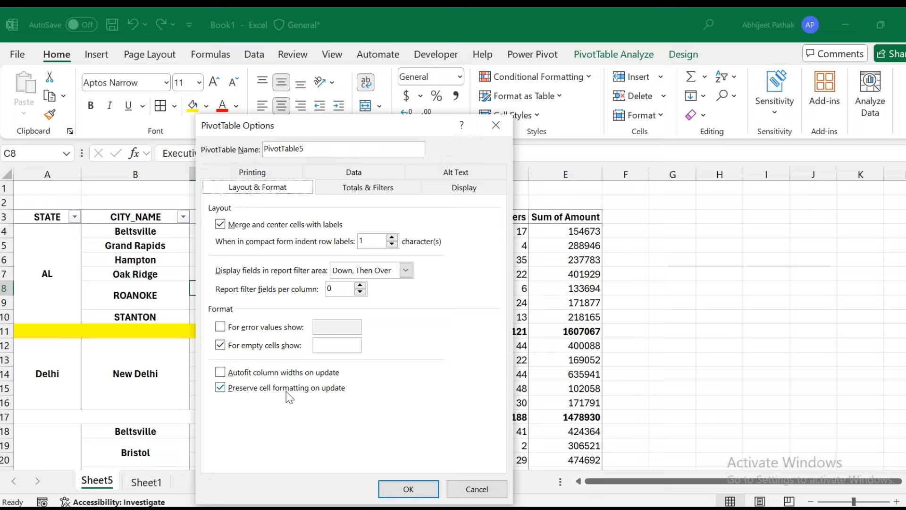
click(431, 489)
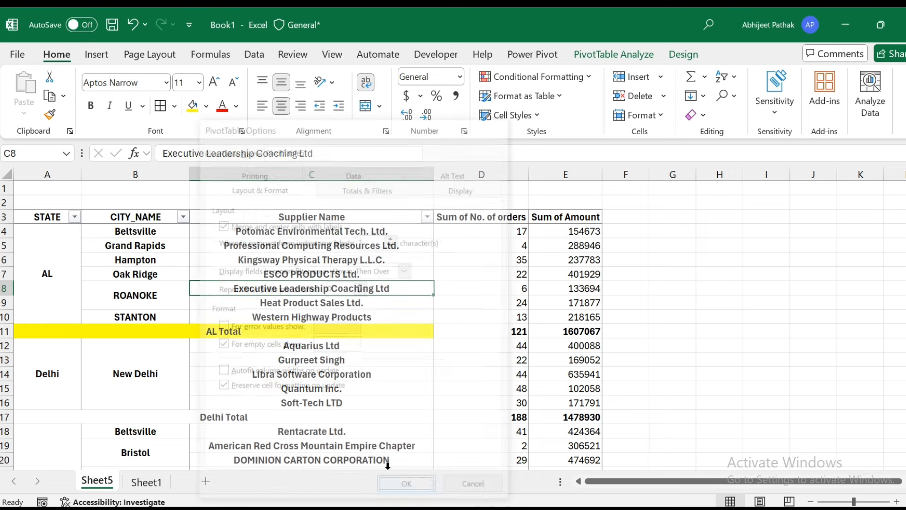
- Extend the yellow fill across the whole AL Total row, including the order and amount totals
click(480, 332)
key(ctrl+shift+Right)
click(409, 330)
key(ctrl+shift+Right)
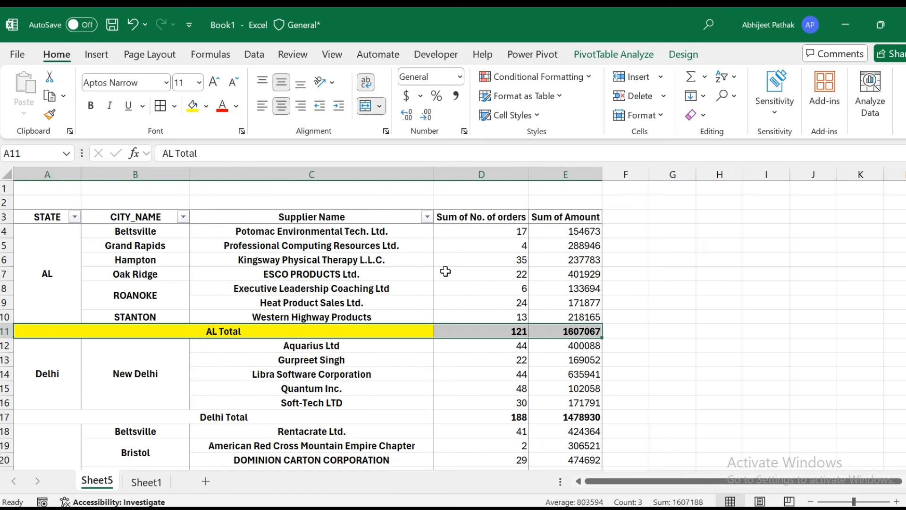
- Refresh the PivotTable to test that the yellow row formatting is preserved
click(311, 288)
right_click(314, 289)
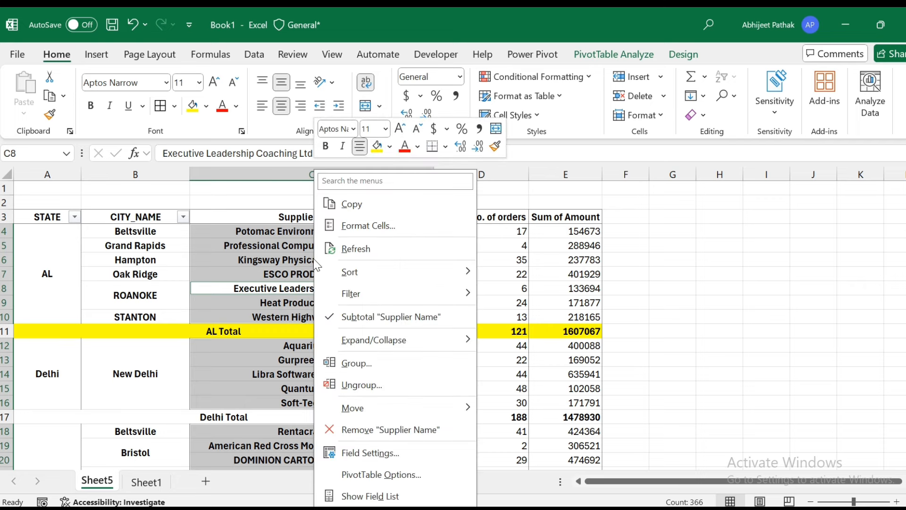
click(352, 251)
click(463, 277)
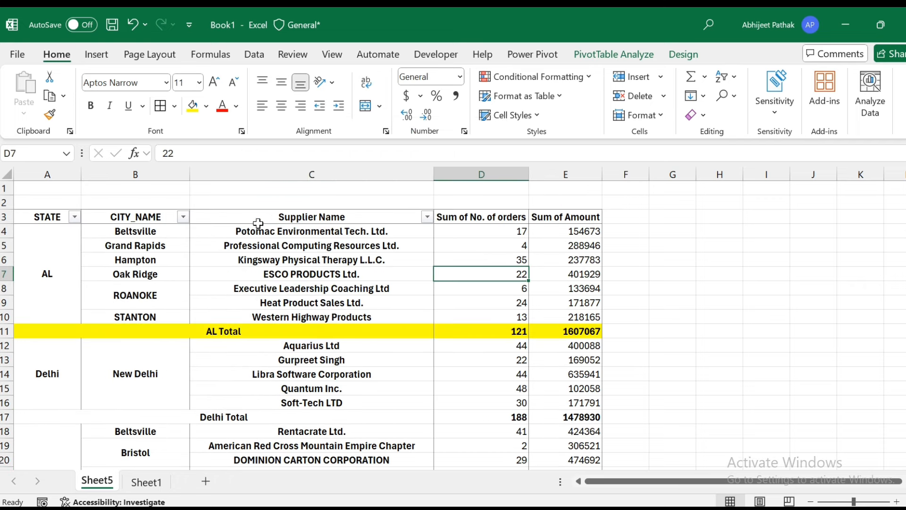
- Start a new record in row 373, directly below the Sheet1 source table, with a person's first name as its STATE
click(150, 481)
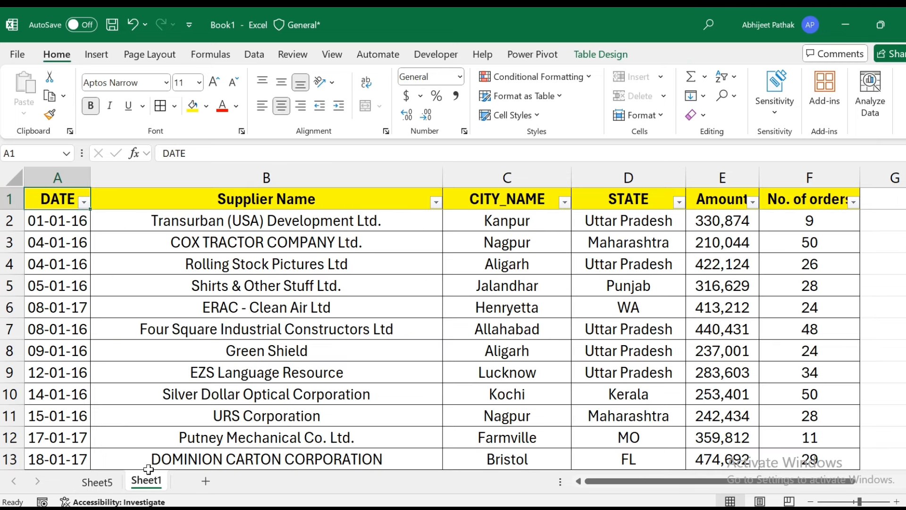
click(67, 313)
key(ctrl+Down)
key(Down)
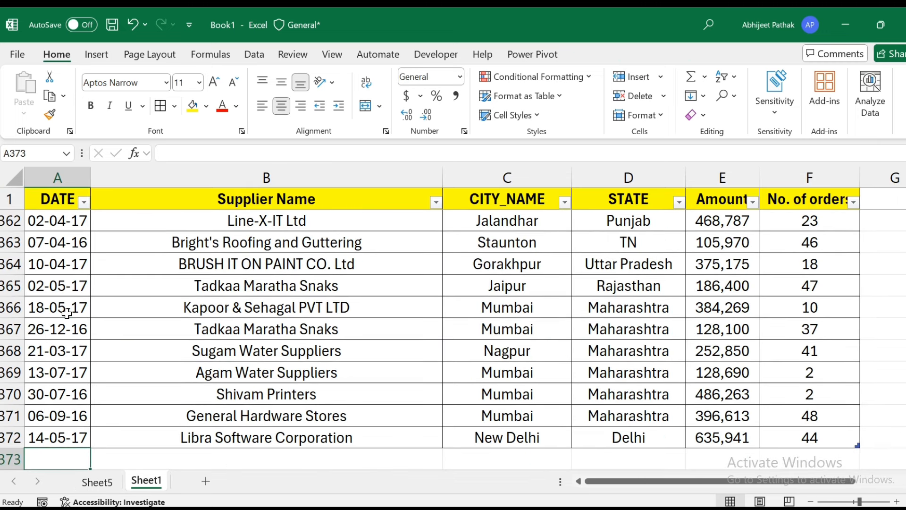
key(Up)
key(Up)
key(Up)
key(Down)
key(Down)
key(Down)
key(Down)
key(Up)
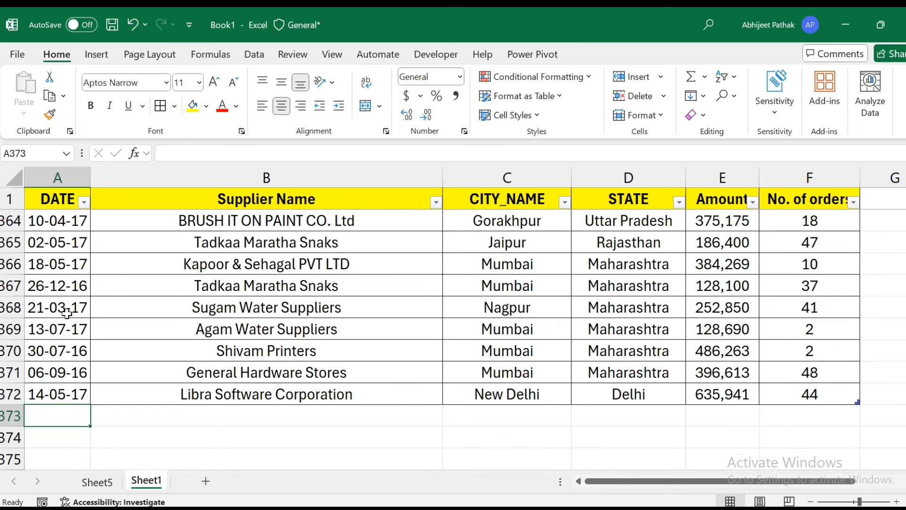
key(Right)
key(Right)
key(Left)
key(Left)
key(Right)
key(Right)
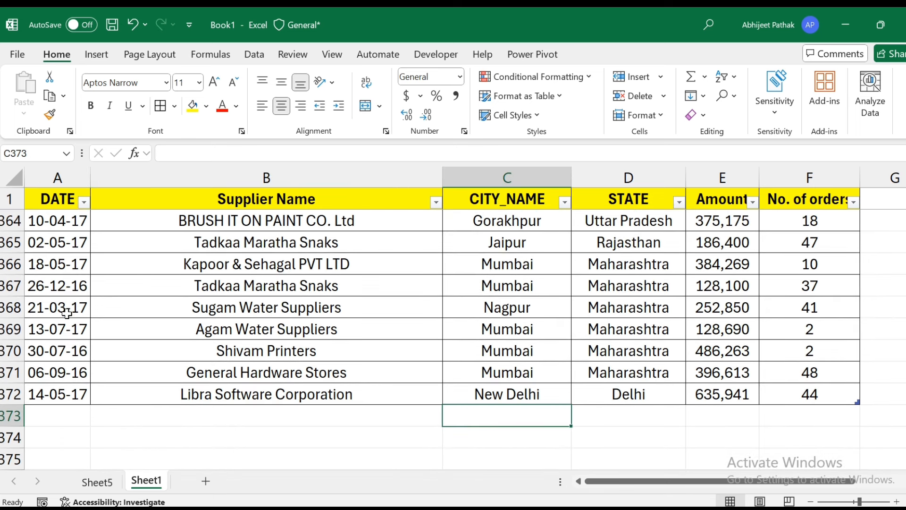
key(Right)
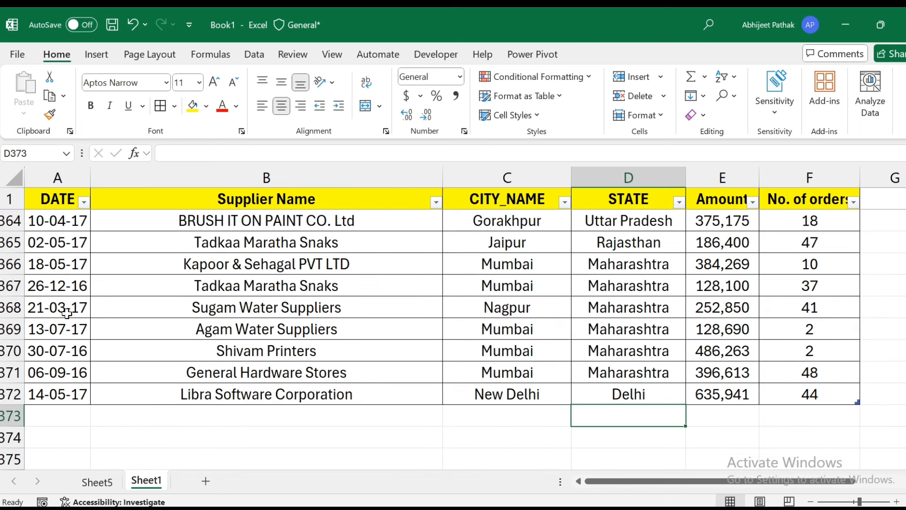
text(Abhije)
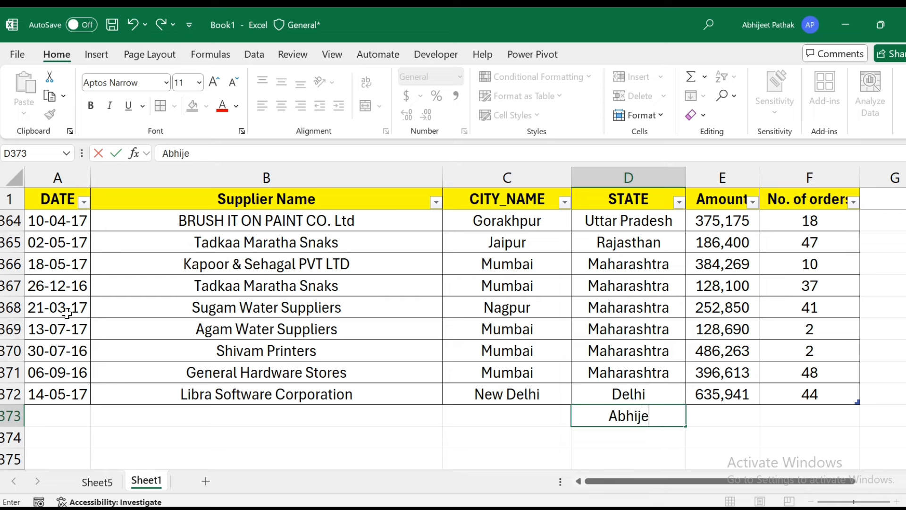
key(Right)
- Copy the date, supplier name and city from row 372 into the new row 373
key(Left)
key(Left)
key(Left)
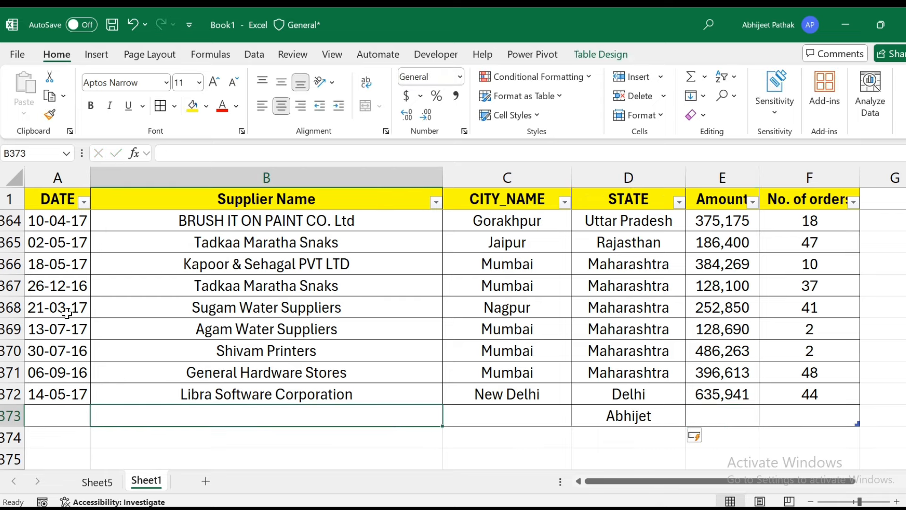
key(Left)
key(Up)
key(shift+Right)
key(shift+Right)
key(shift+Right)
key(shift+Right)
key(shift+Right)
key(shift+Left)
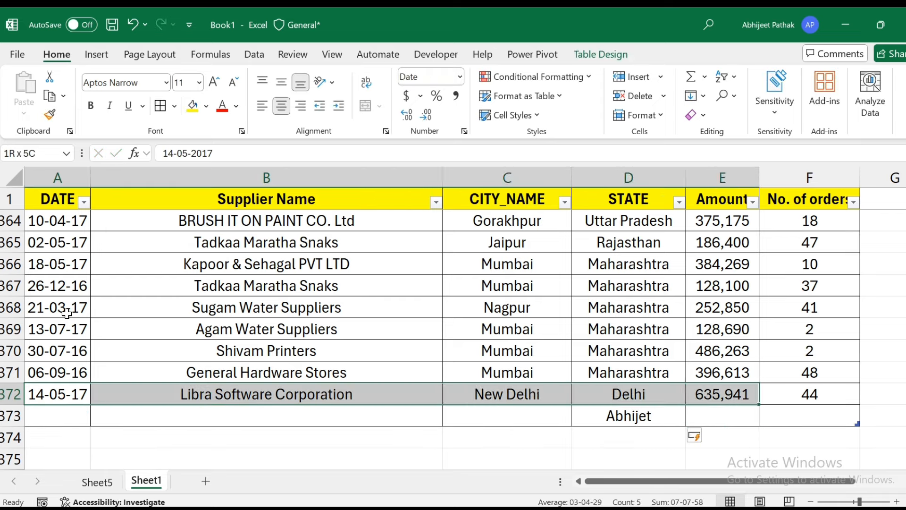
key(shift+Left)
key(shift+Left)
key(ctrl+c)
key(Down)
key(alt+shift)
key(ctrl+v)
- Copy the amount and number of orders from row 372 into row 373
key(Right)
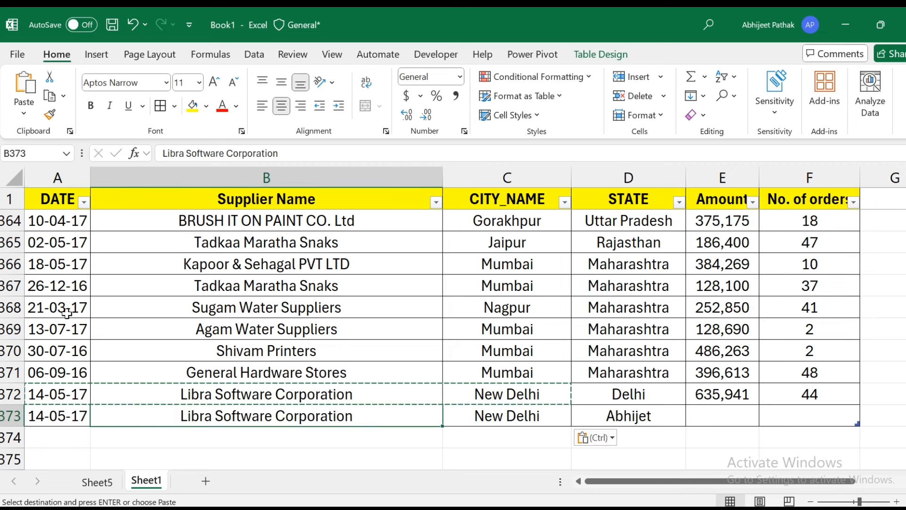
key(Right)
key(Up)
key(Up)
key(Right)
key(Right)
key(Down)
key(shift+Right)
key(ctrl+c)
key(Down)
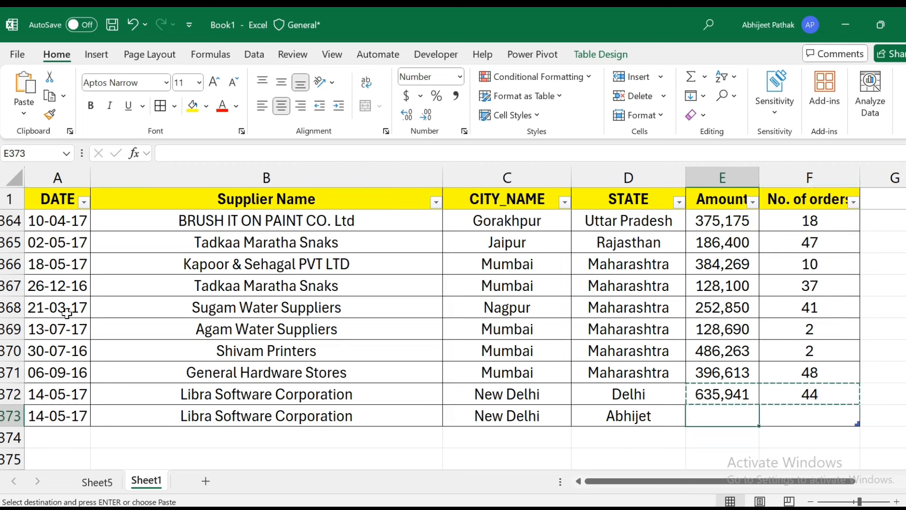
key(ctrl+v)
- Copy the complete Tadkaa Maratha Snaks record from row 367 into row 374 as another table record
key(Left)
key(Left)
key(Left)
key(Left)
key(shift+Right)
key(shift+Right)
key(shift+Right)
key(shift+Right)
key(shift+Right)
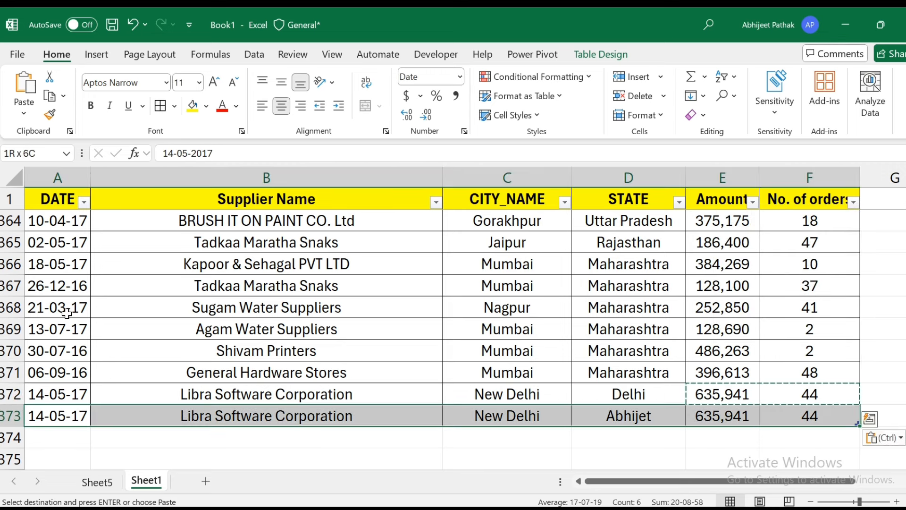
key(Up)
key(Up)
key(Up)
key(Up)
key(Up)
key(Up)
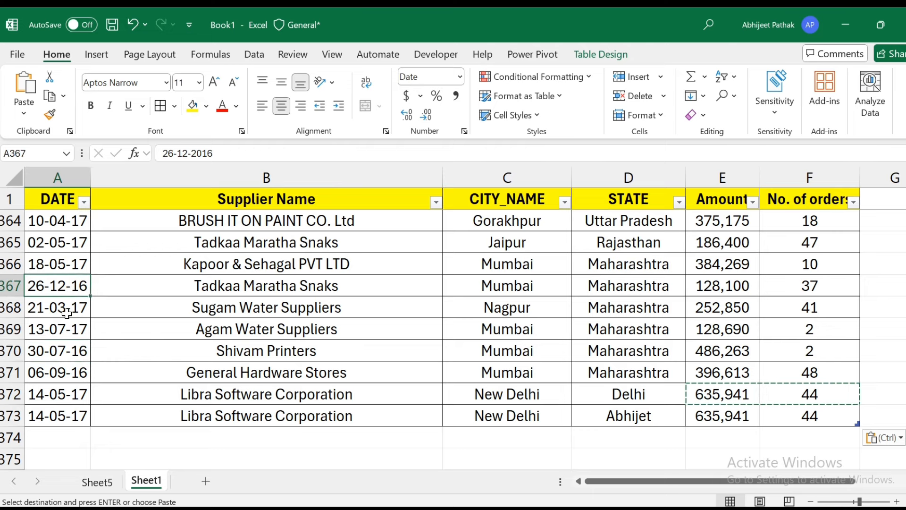
key(shift+Right)
key(shift+Right)
key(shift+Right)
key(shift+Right)
key(shift+Right)
key(ctrl+c)
key(Down)
key(Down)
key(Down)
key(Down)
key(Down)
key(Down)
key(Down)
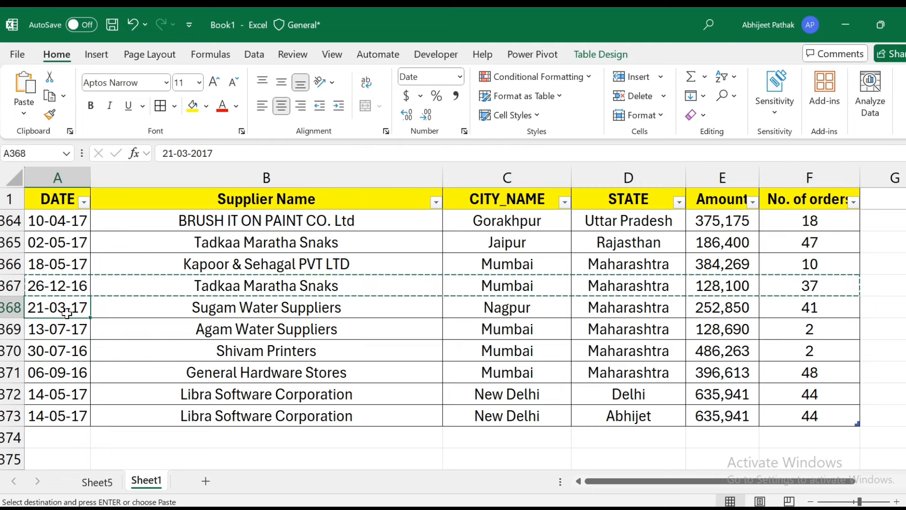
key(ctrl+v)
- Replace the STATE in row 374 with a copy of the STATE entry from row 373
key(Right)
key(Right)
key(Right)
key(Right)
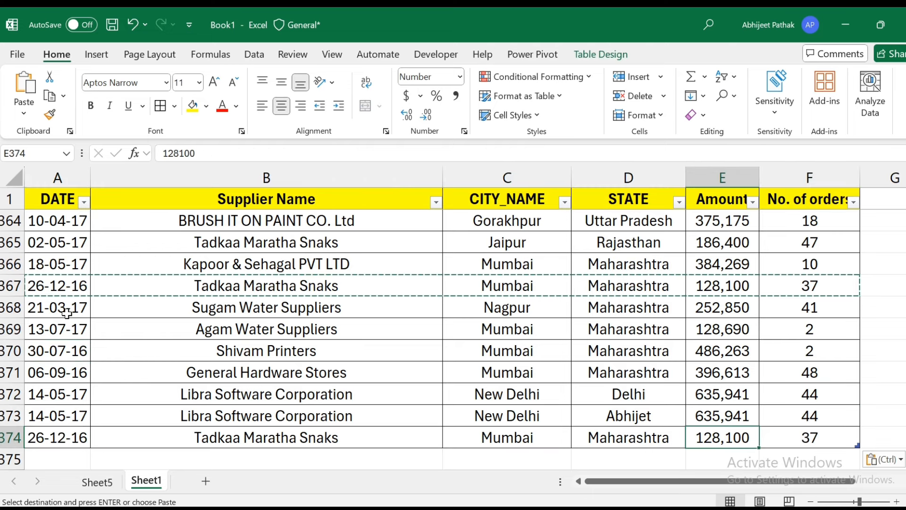
key(Left)
key(Up)
key(ctrl+c)
key(Down)
key(ctrl+v)
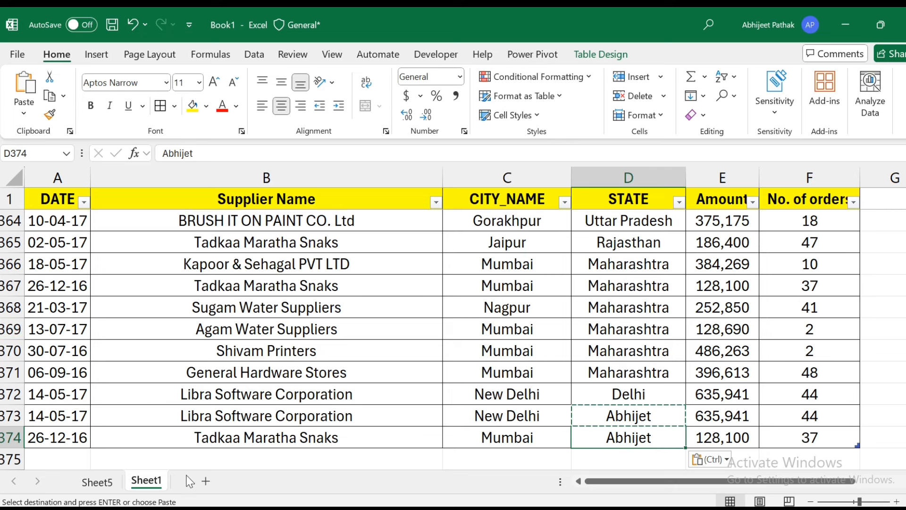
- Refresh the PivotTable on Sheet5 and look through its state groups for the newly added STATE entry
click(98, 481)
right_click(145, 260)
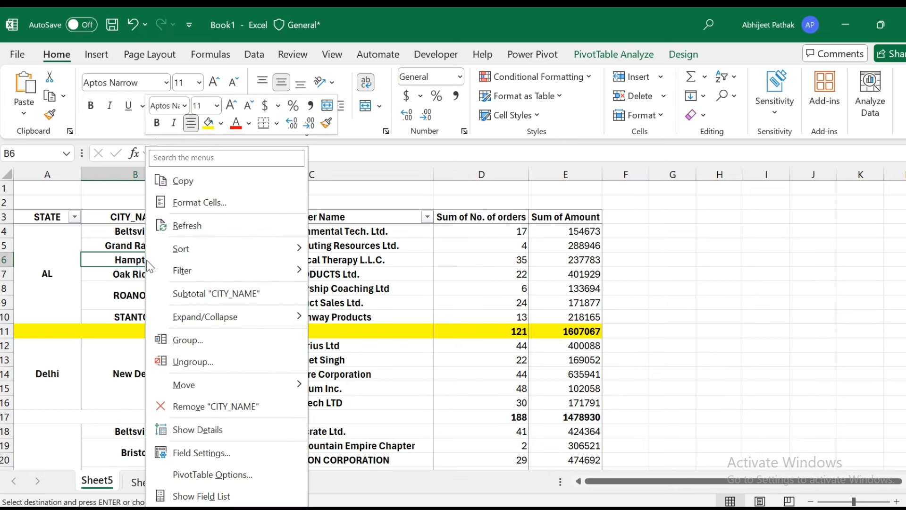
click(197, 226)
scroll(74, 347, down, 3)
scroll(74, 347, down, 5)
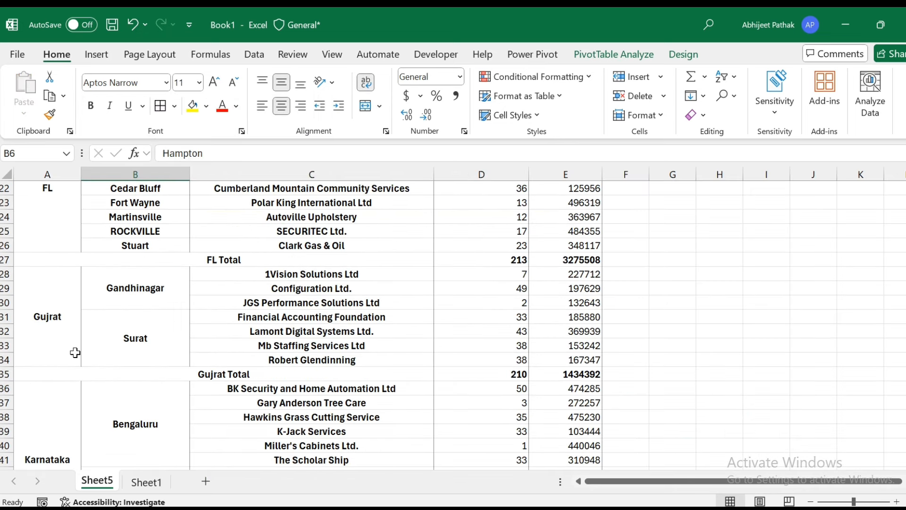
scroll(75, 350, up, 4)
scroll(75, 355, down, 7)
scroll(76, 355, down, 20)
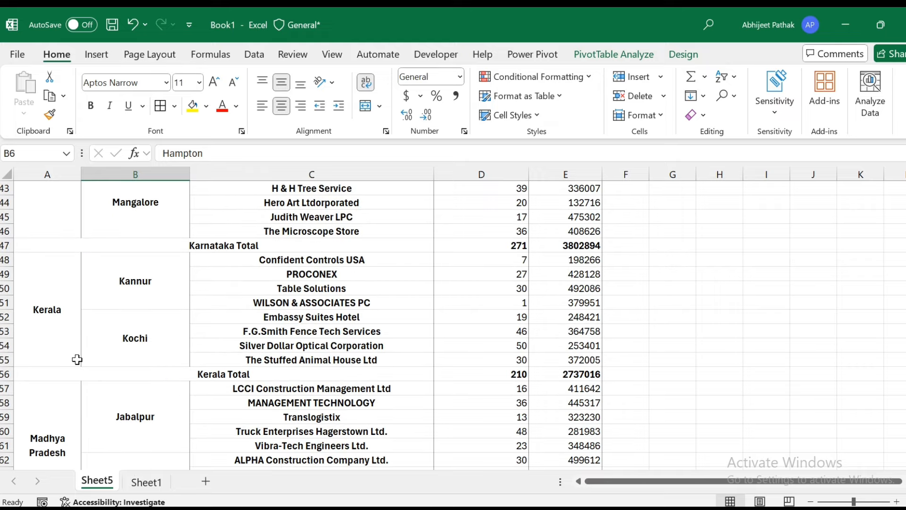
scroll(67, 387, up, 20)
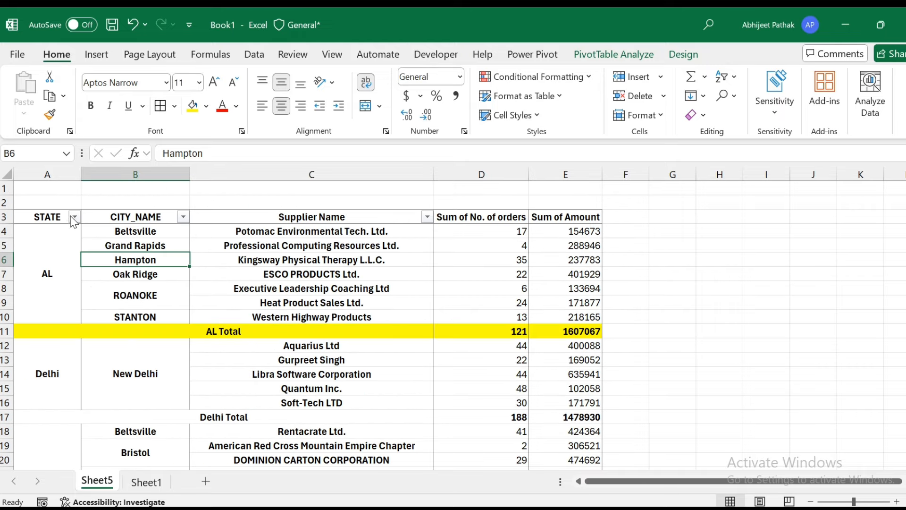
- Filter the PivotTable's STATE field to only the newly added entry, and undo that filter
click(74, 217)
click(115, 348)
scroll(118, 401, down, 5)
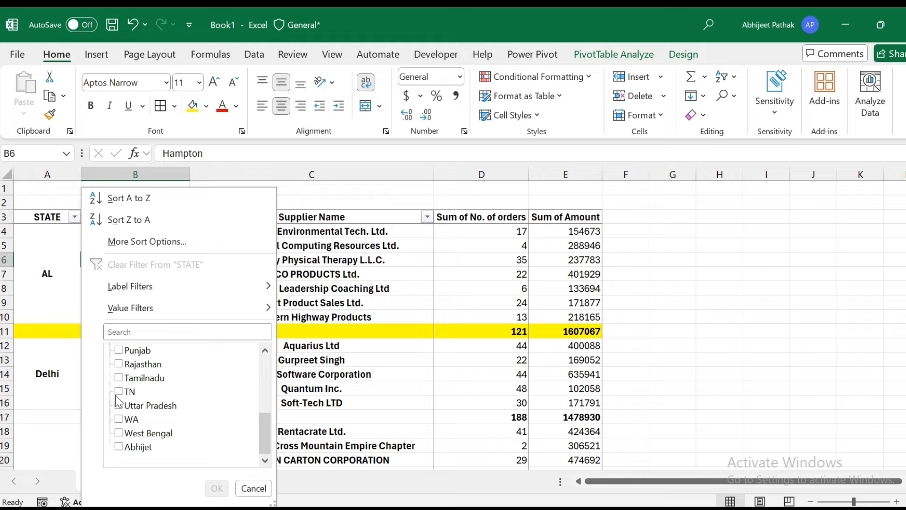
click(126, 451)
click(217, 488)
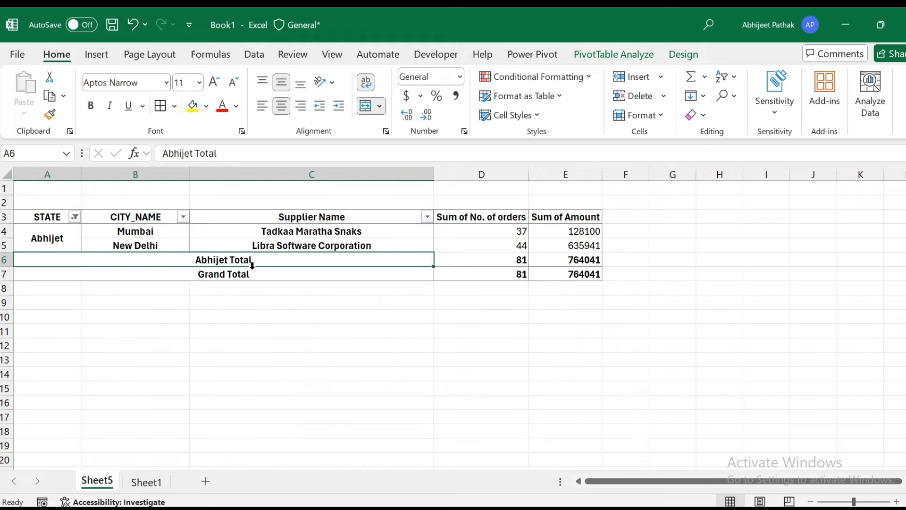
key(ctrl+z)
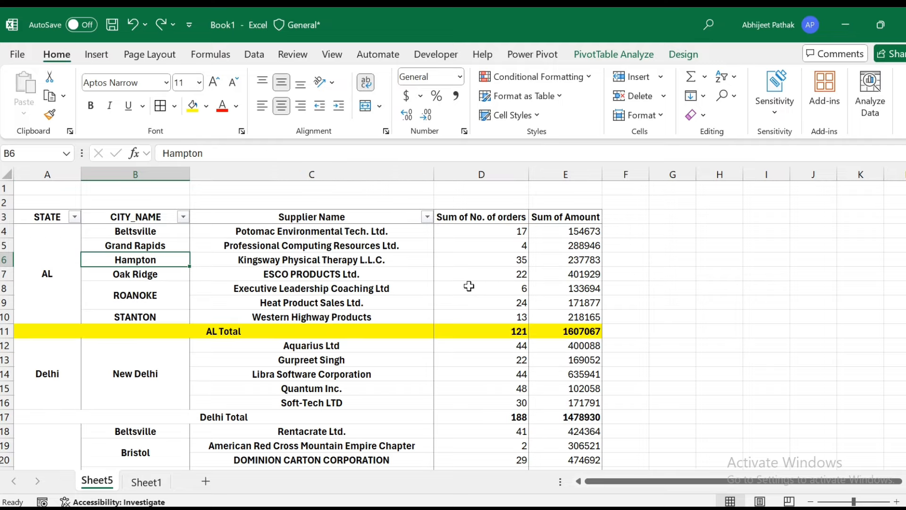
click(259, 268)
- Compare the source table on Sheet1 with the PivotTable on Sheet5, ending at the source table's Supplier Name header
click(147, 484)
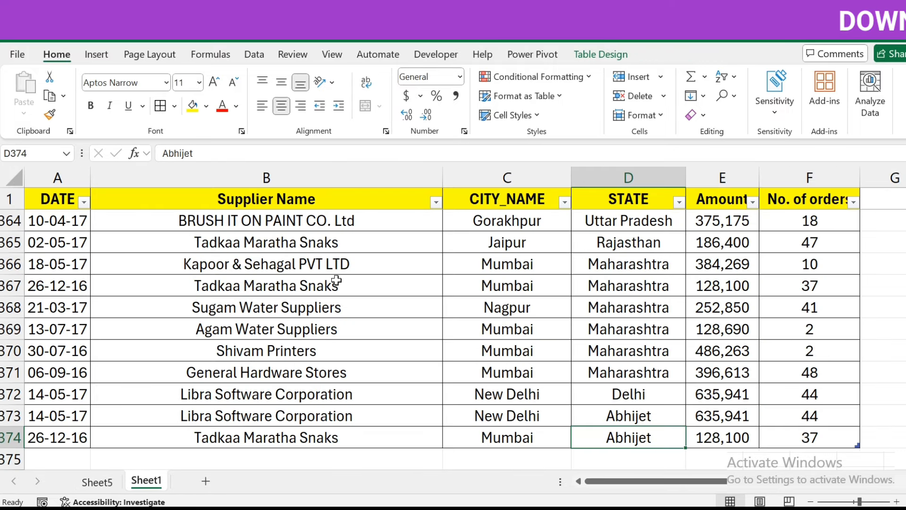
click(110, 483)
click(53, 257)
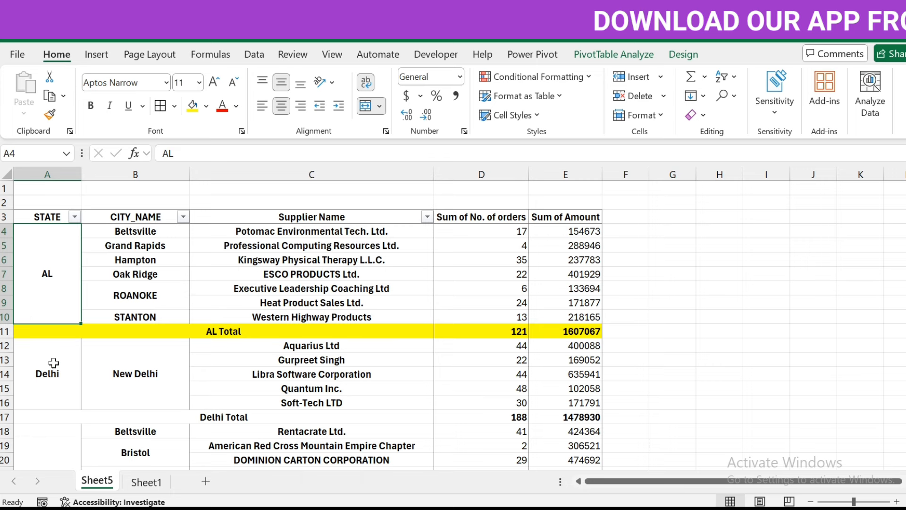
click(146, 482)
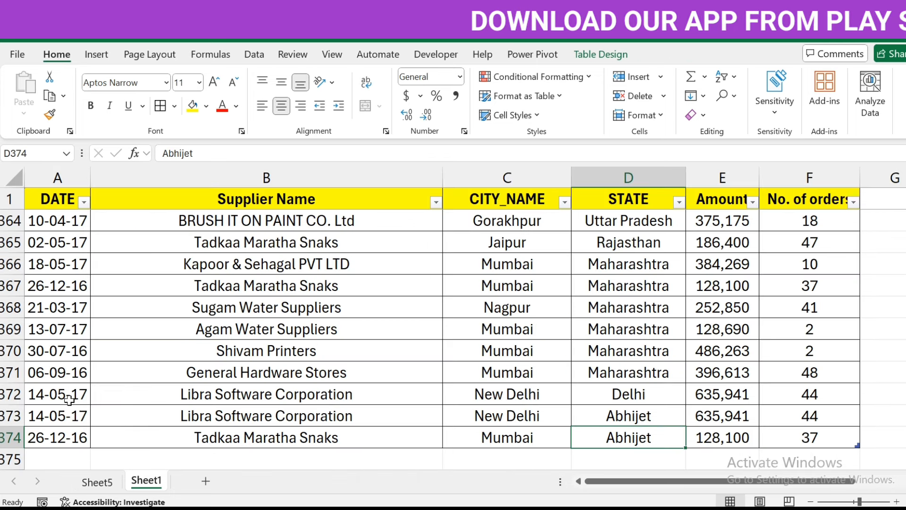
click(322, 267)
key(ctrl+Up)
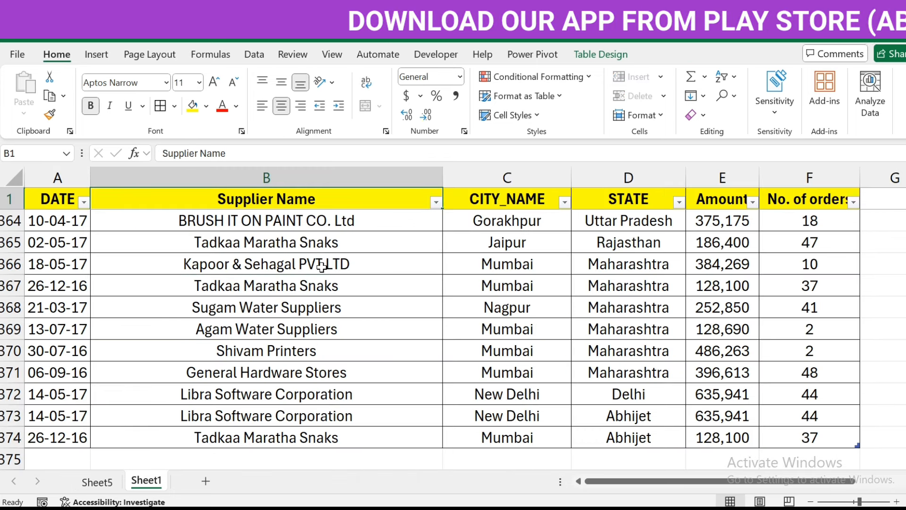
- Add a COUNTRY NAME header in G1, directly beside the source table's No. of orders column
key(Down)
key(Down)
key(Up)
key(Up)
key(Right)
key(Right)
key(Right)
key(Right)
key(Right)
key(Right)
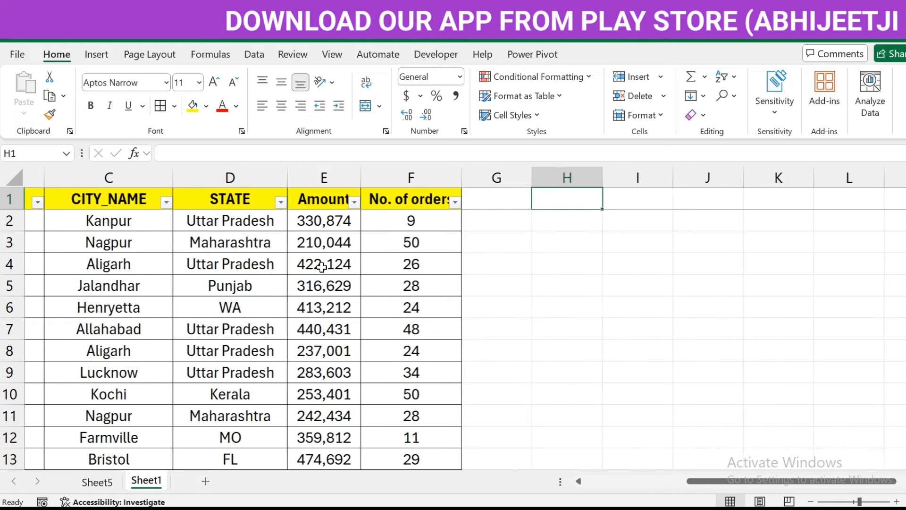
key(Left)
text(C)
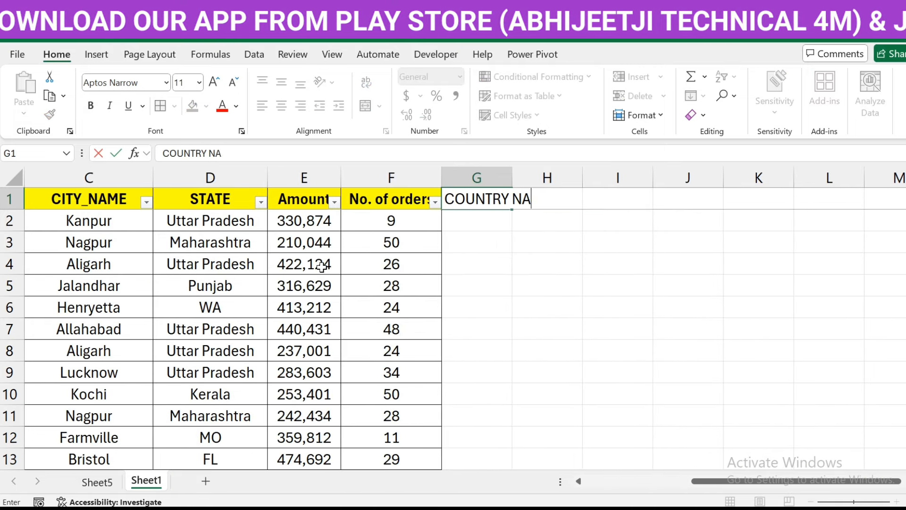
key(Return)
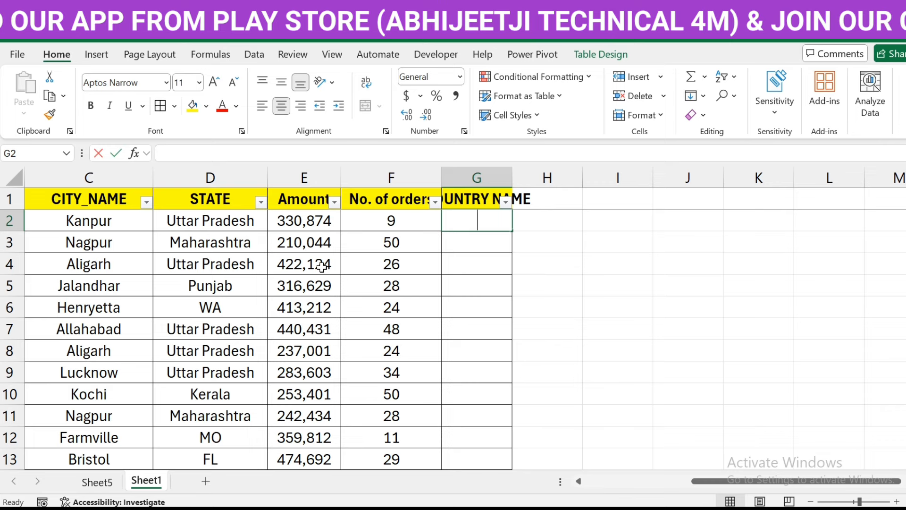
text(=VLOT)
key(Return)
key(Home)
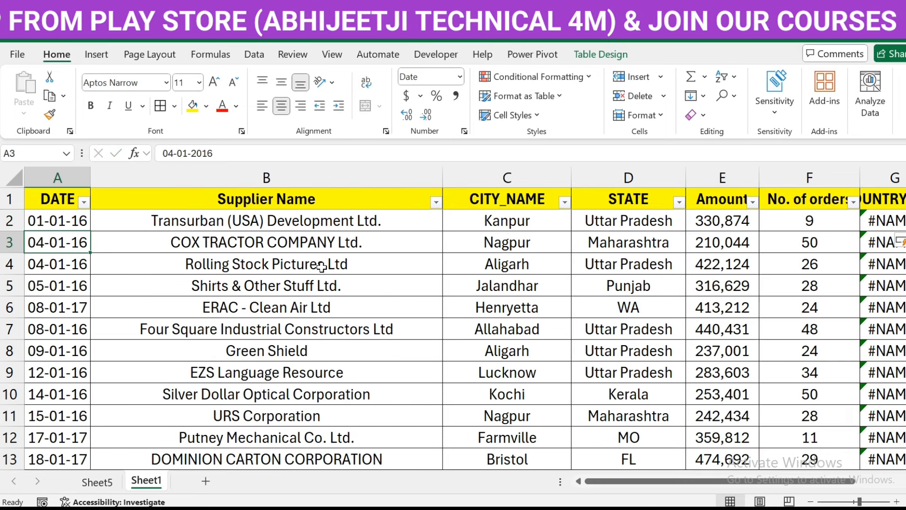
key(Right)
key(Right)
key(Right)
key(Right)
key(Right)
key(Right)
key(Up)
key(Left)
key(Right)
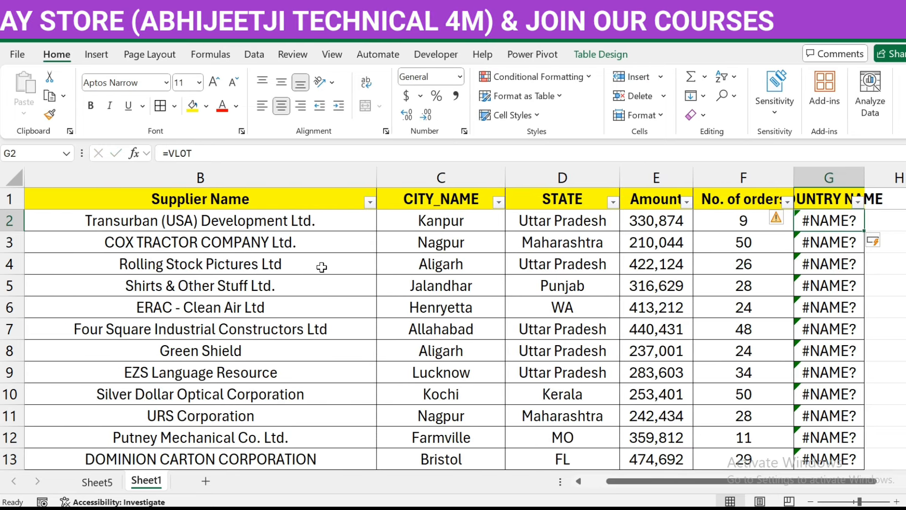
key(Delete)
scroll(322, 267, right, 1)
key(Down)
key(ctrl+shift+Down)
key(Delete)
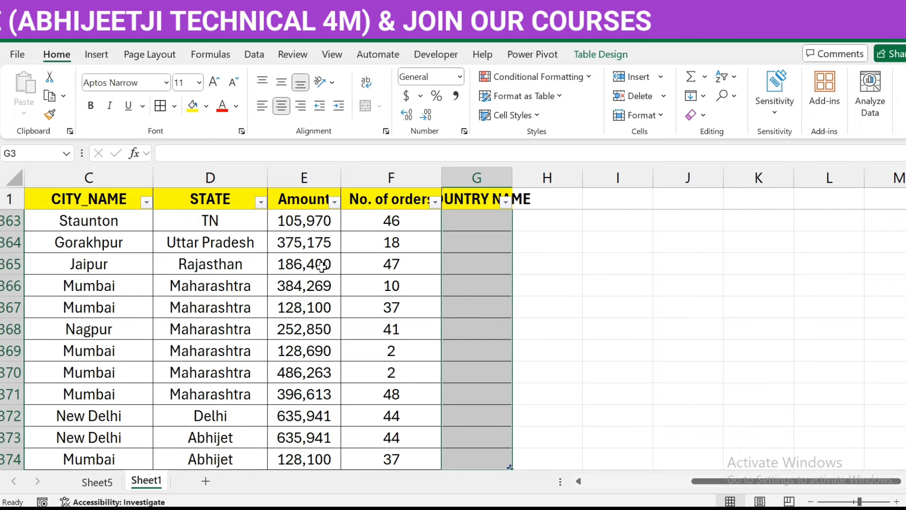
- Start a VLOOKUP formula in G2 that uses the same row's STATE as the lookup value
key(ctrl+Up)
key(Down)
text(=VLO)
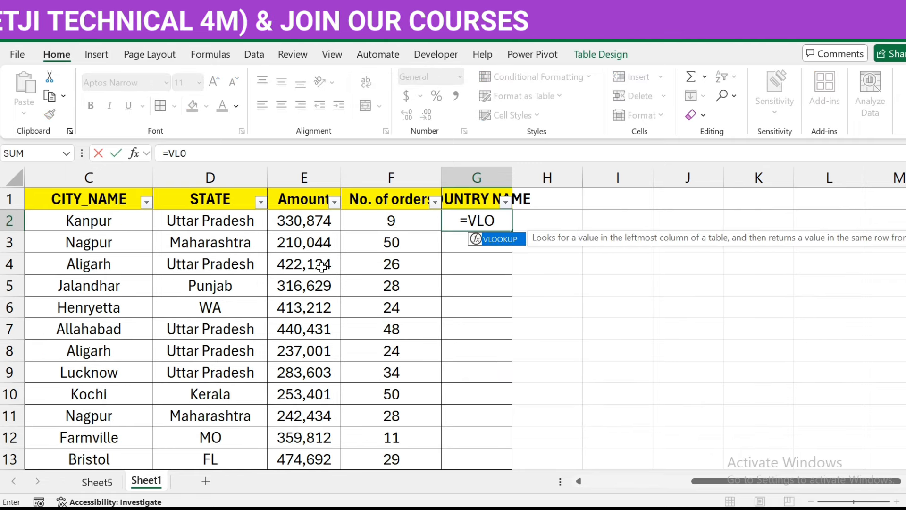
key(Tab)
key(ctrl+Left)
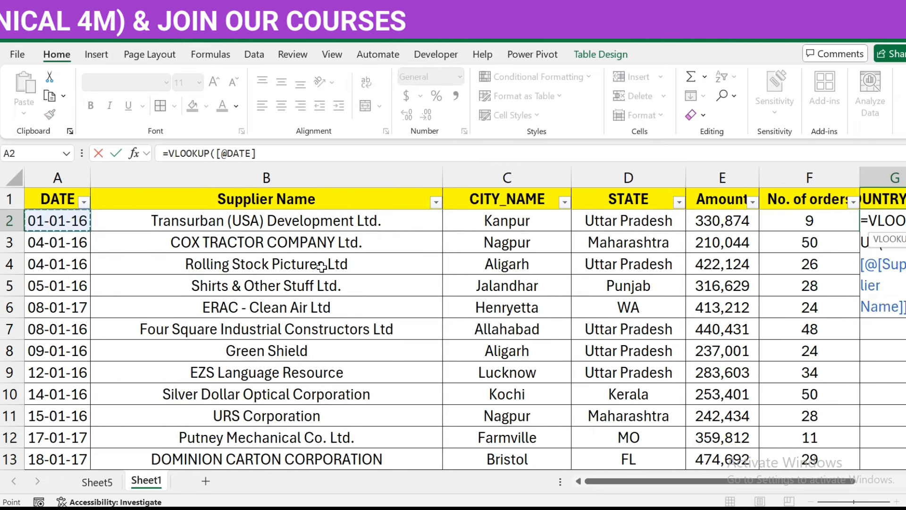
key(Right)
key(Right)
key(Right)
key(Left)
key(Right)
key(Right)
key(Right)
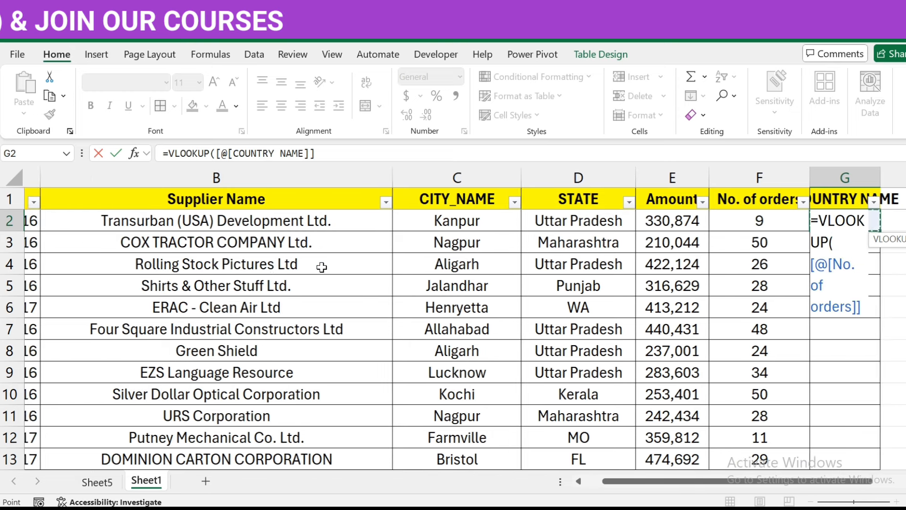
key(Left)
key(Left)
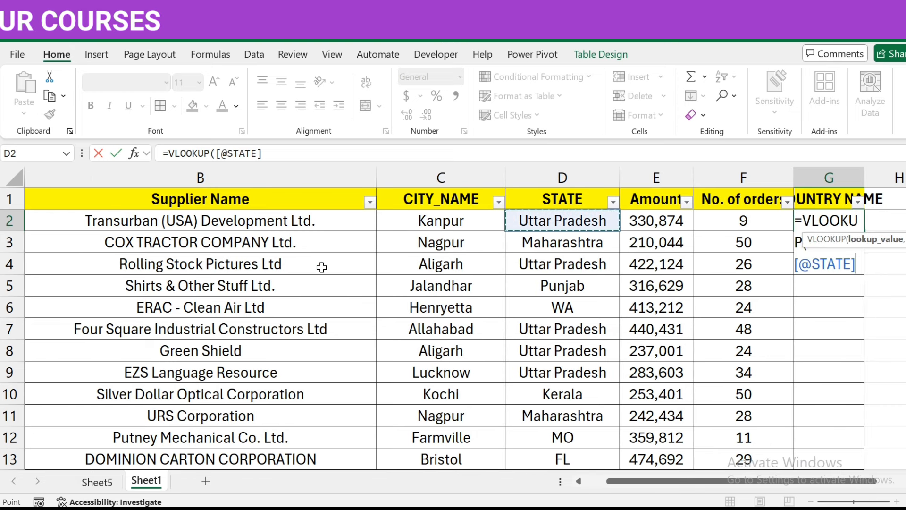
text(,)
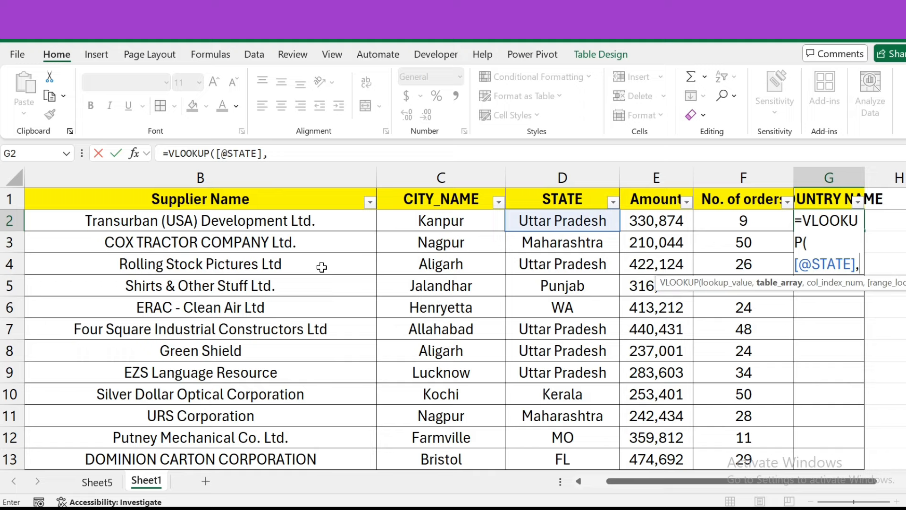
- Set the VLOOKUP's table array to the absolute range $E$2:$G$372 on the Practice sheet of the pivot practice 1 workbook
key(alt+Tab)
key(Tab)
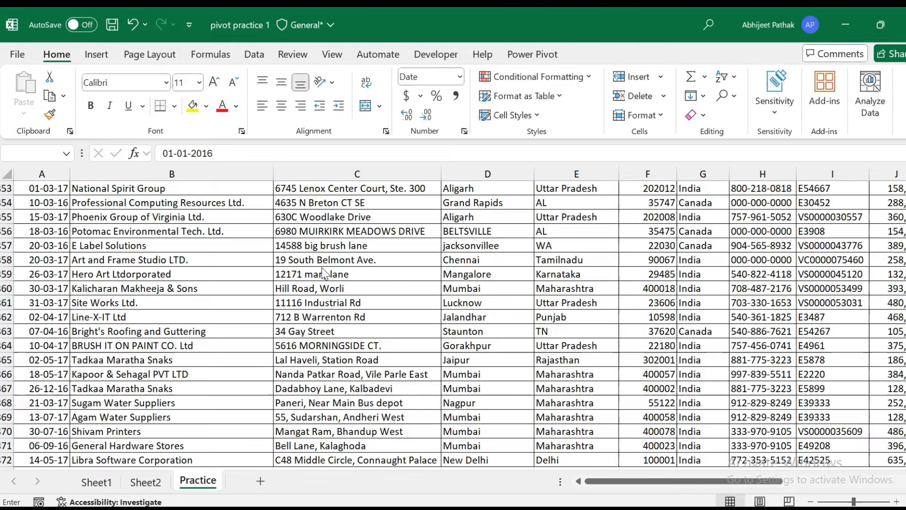
scroll(322, 267, up, 3)
key(Right)
key(Right)
key(Right)
key(Right)
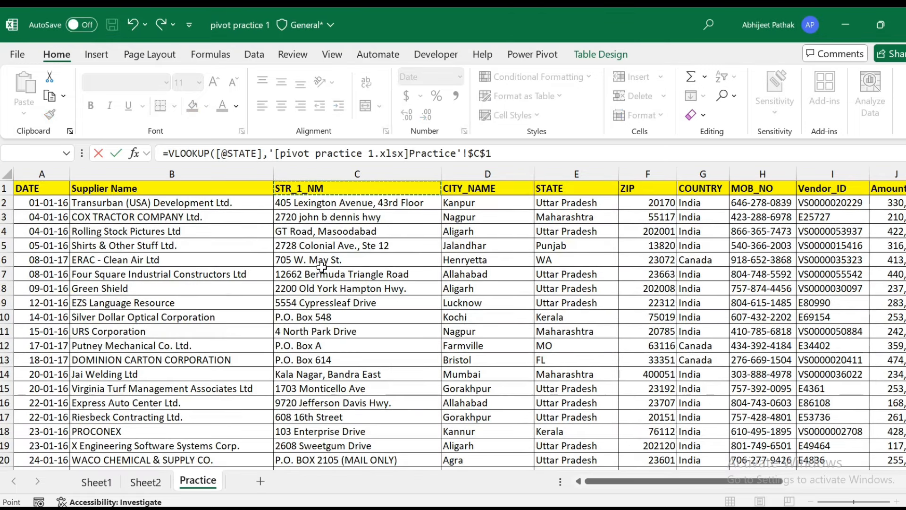
key(Down)
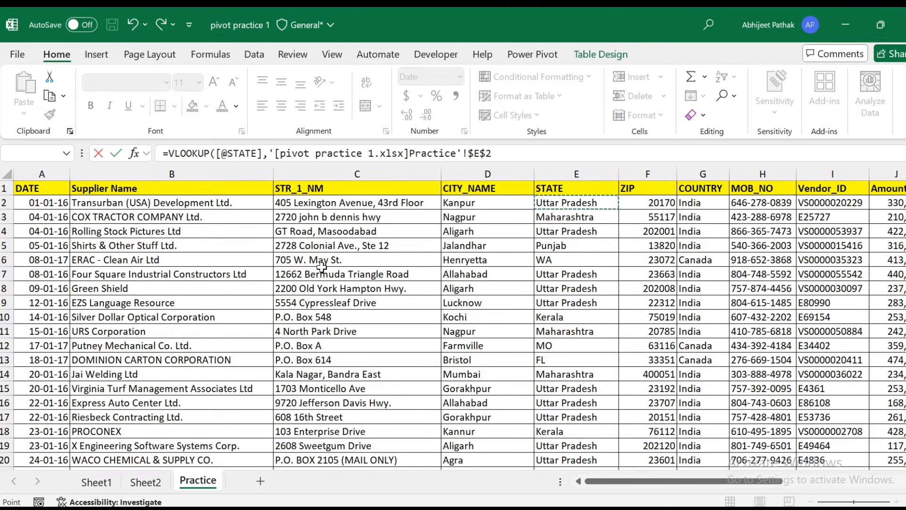
key(shift+Right)
key(shift+Right)
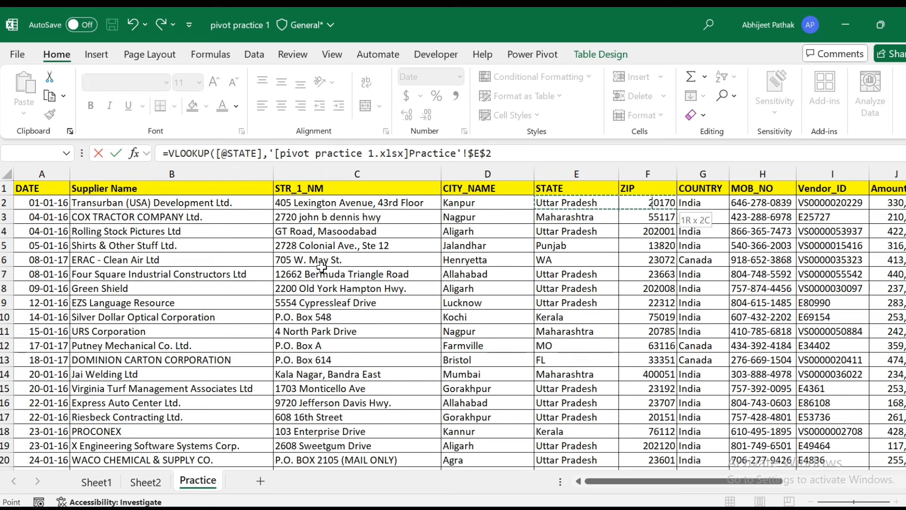
key(ctrl+shift+Down)
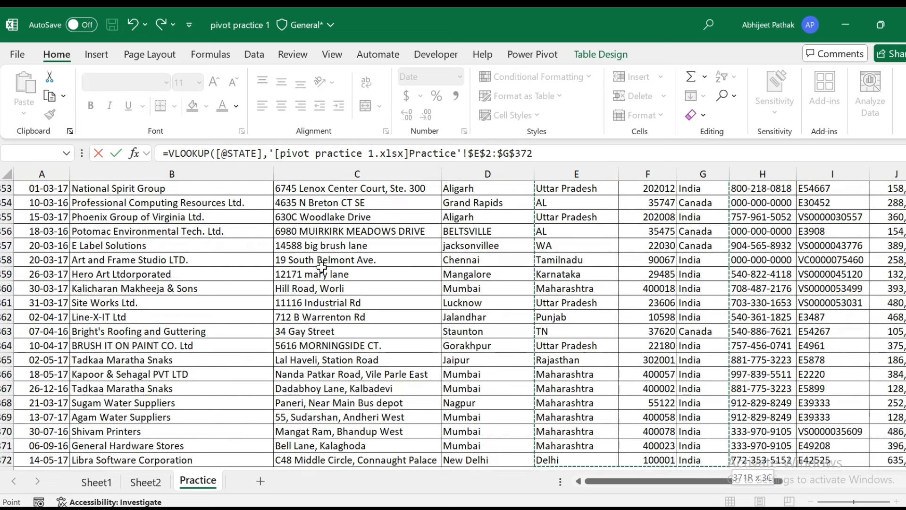
key(F4)
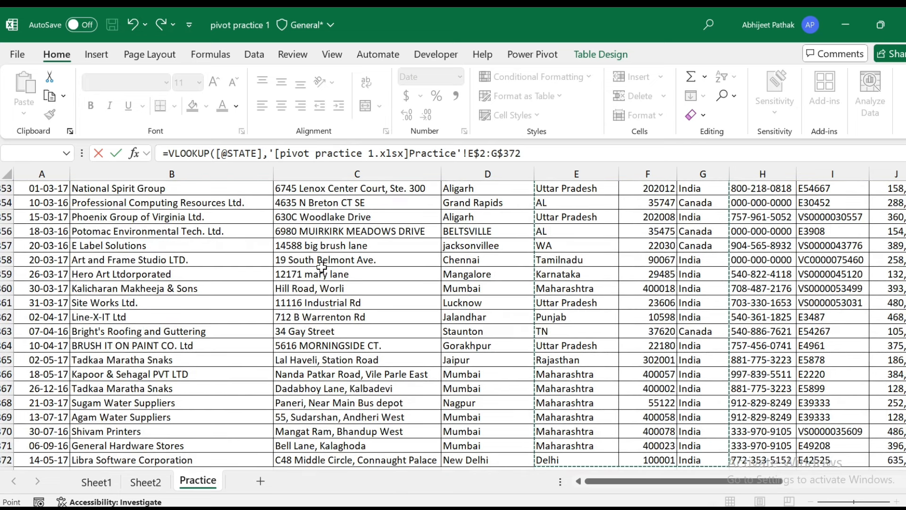
key(F4)
key(F4)
key(F4)
- Complete the VLOOKUP with column index 3 and range lookup 0
text(,3)
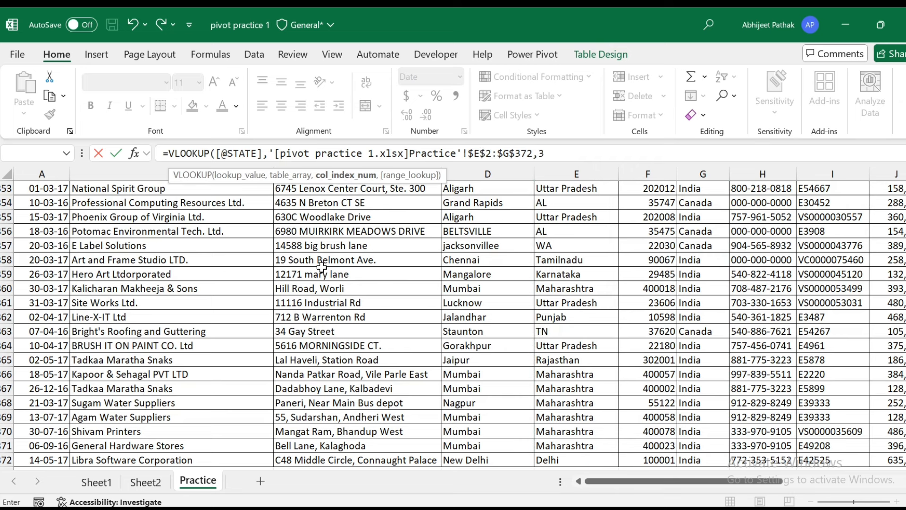
text(,0)
key(Return)
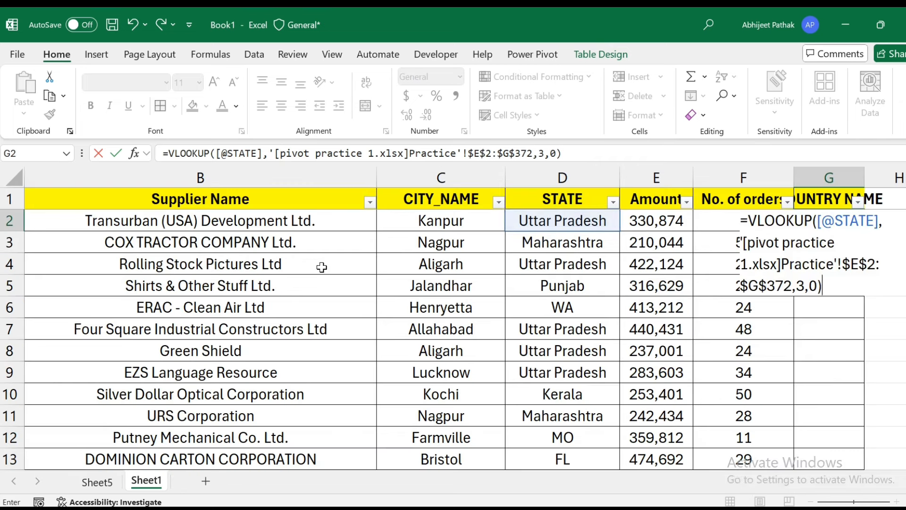
- Check the COUNTRY NAME results down to the table's last rows against the STATE entry in row 373
key(ctrl+shift+Down)
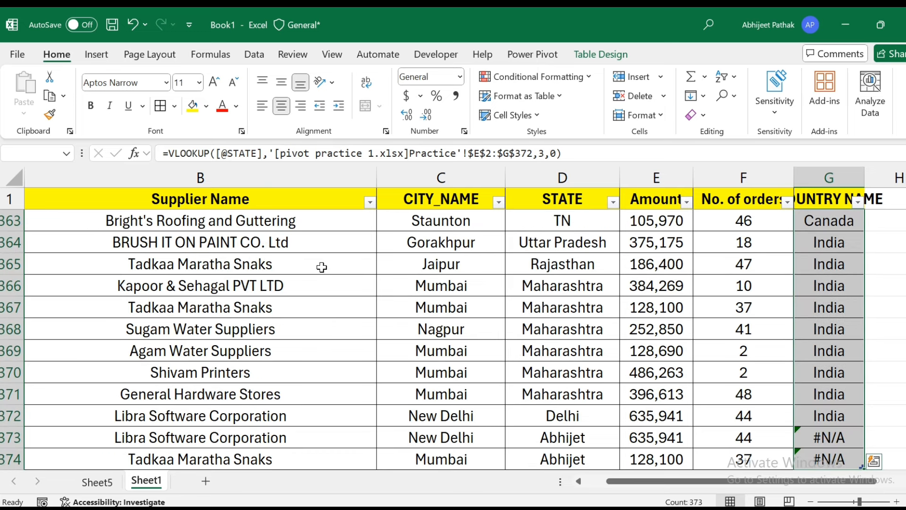
key(ctrl+q)
key(Escape)
key(ctrl+Up)
key(ctrl+Down)
key(Up)
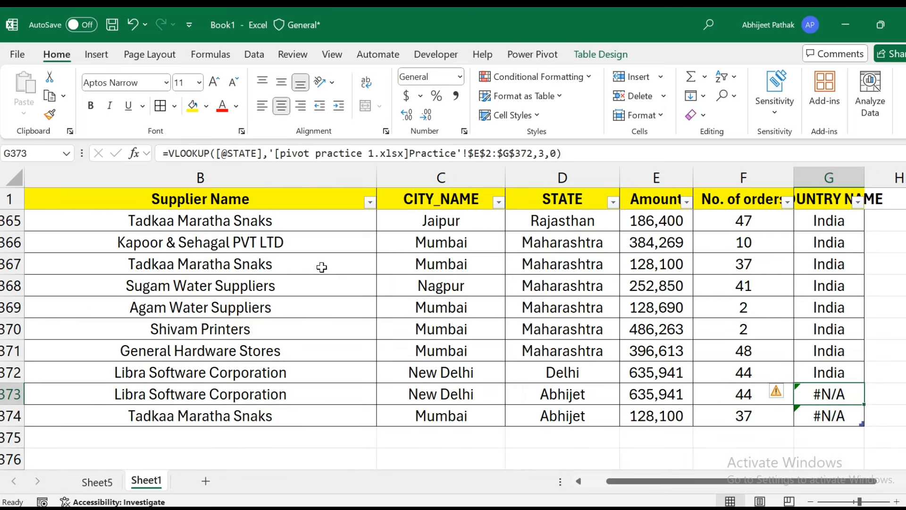
key(Left)
key(Left)
key(Left)
key(Left)
key(Right)
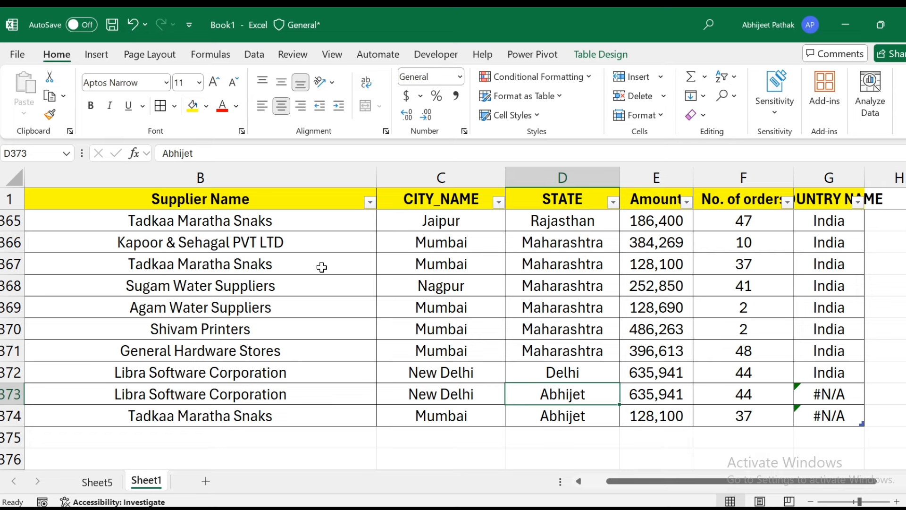
- Copy the COUNTRY NAME formula from G372 into G373:G374
key(Right)
key(Right)
key(Right)
key(Up)
key(ctrl+c)
key(Down)
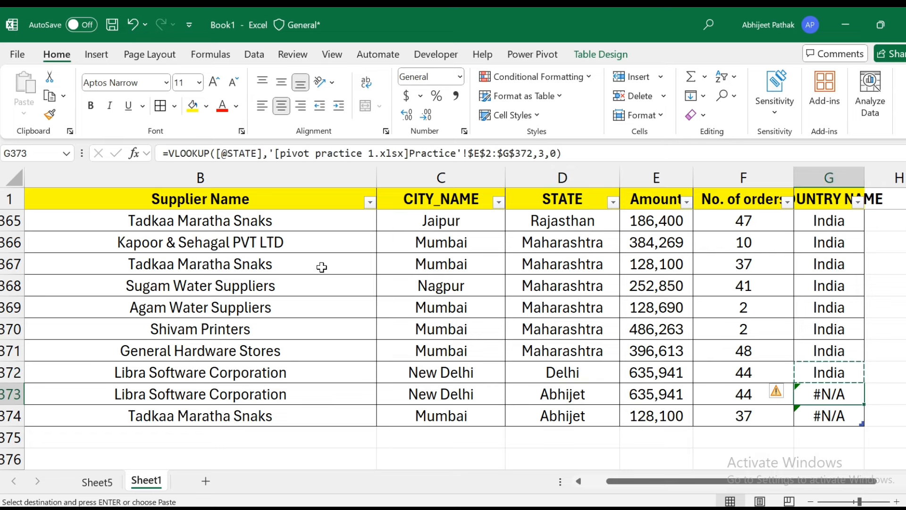
key(shift+Down)
key(ctrl+v)
- Replace the COUNTRY NAME formulas with their values, and undo that replacement
key(Up)
key(ctrl+Up)
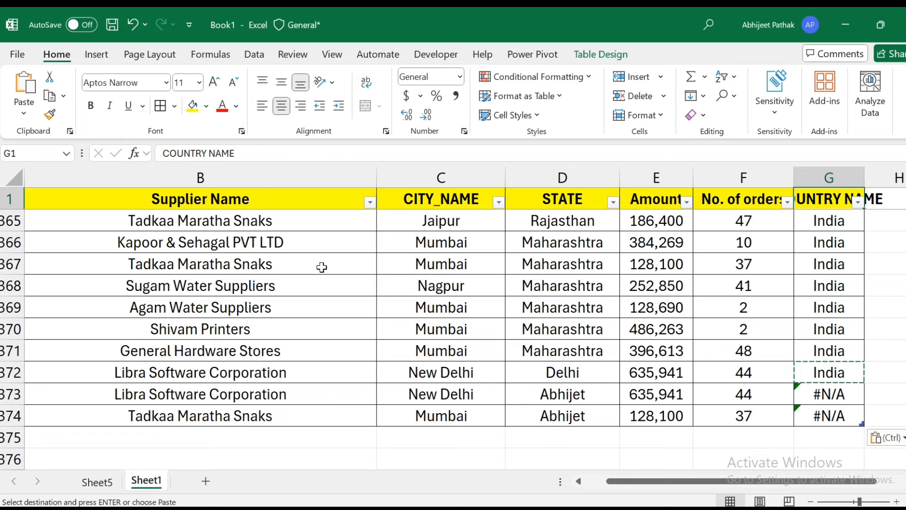
key(ctrl+shift+Down)
key(Down)
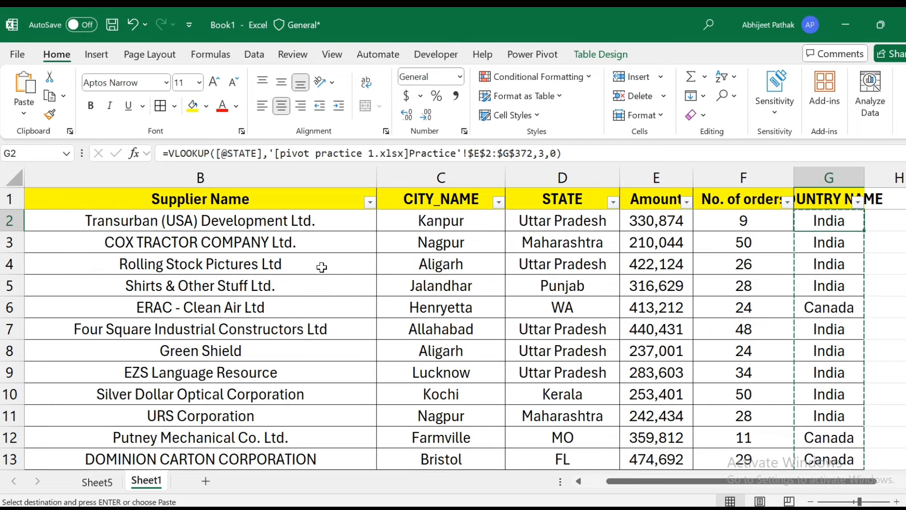
key(alt+e)
key(s)
key(v)
key(Return)
key(Escape)
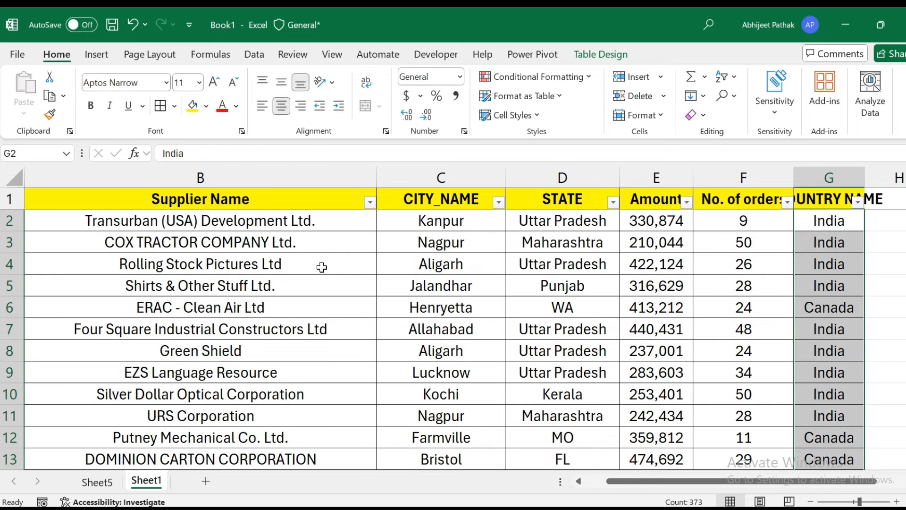
key(ctrl+z)
key(Escape)
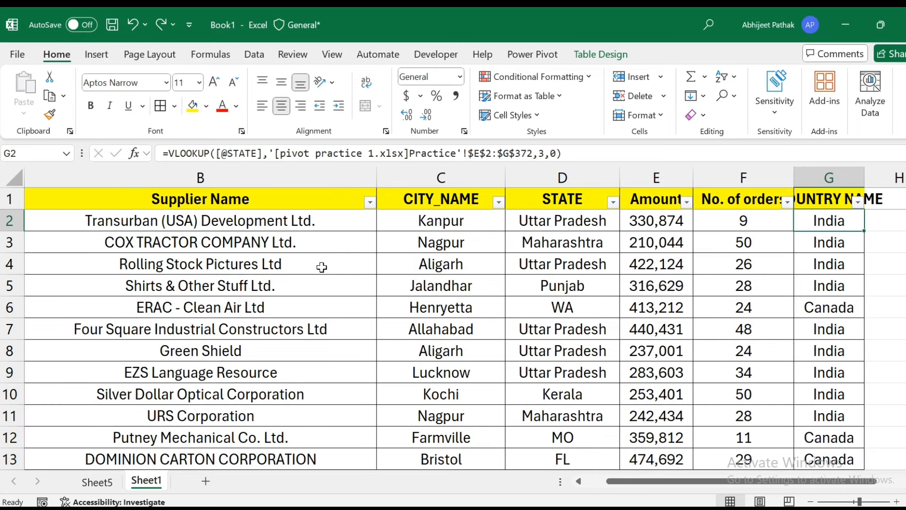
- Append copies of the DATE through No. of orders entries from rows 367 to 370 below the table, starting at A375
key(Down)
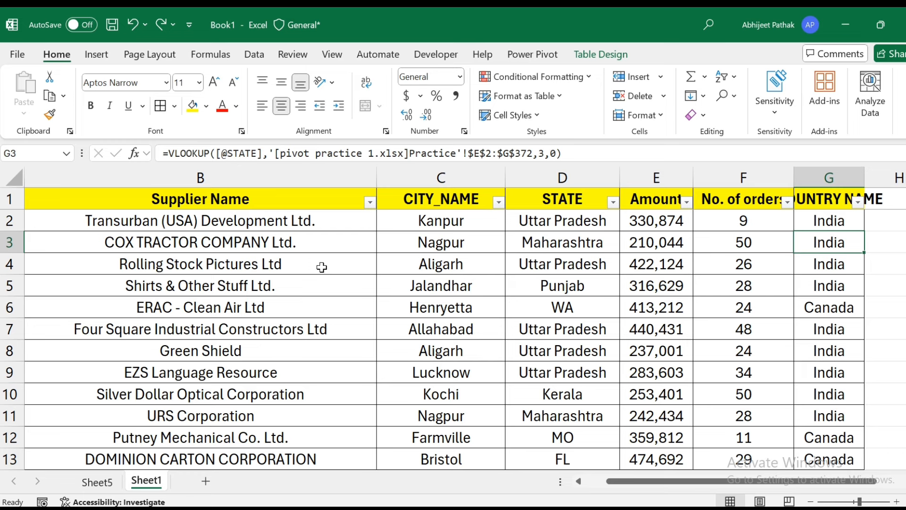
key(ctrl+Down)
key(Down)
key(Home)
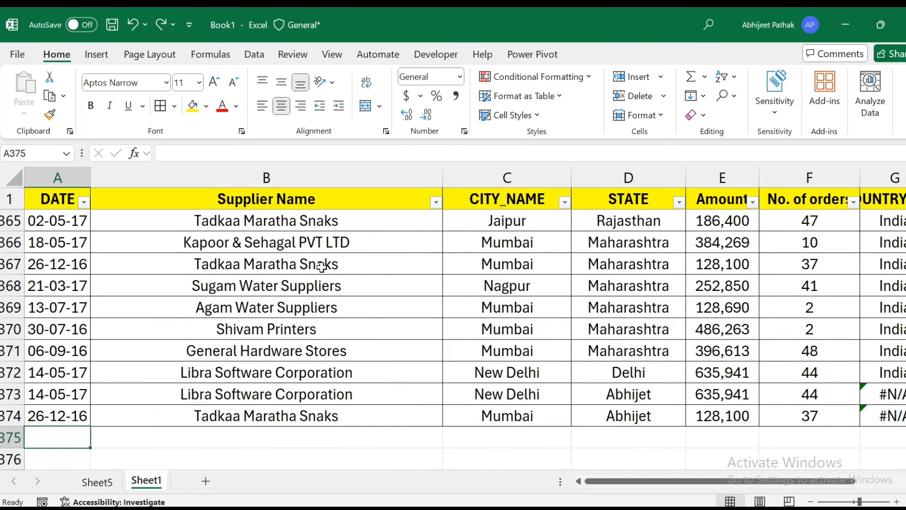
key(Up)
key(Up)
key(Up)
key(Up)
key(Up)
key(Up)
key(Up)
key(Up)
key(shift+Right)
key(shift+Down)
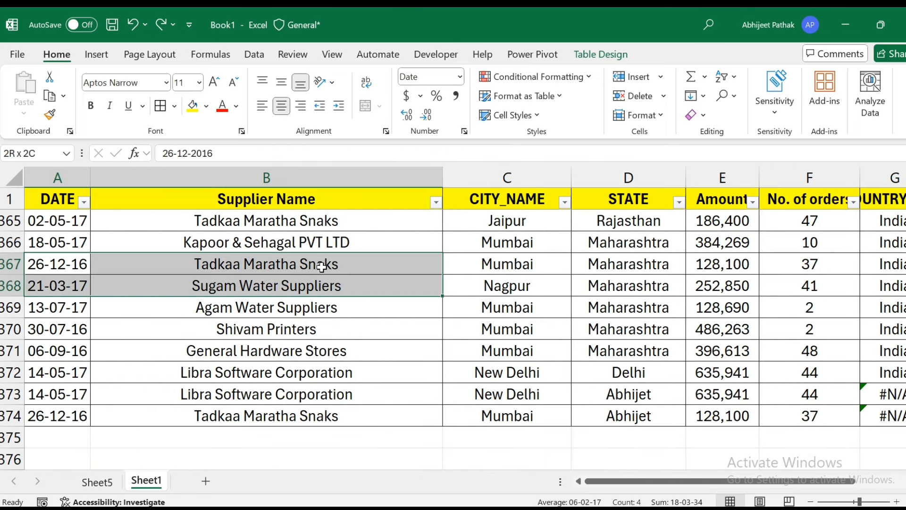
key(shift+Right)
key(shift+Right)
key(shift+Right)
key(shift+Right)
key(shift+Right)
key(shift+Left)
key(shift+Left)
key(shift+Right)
key(ctrl+c)
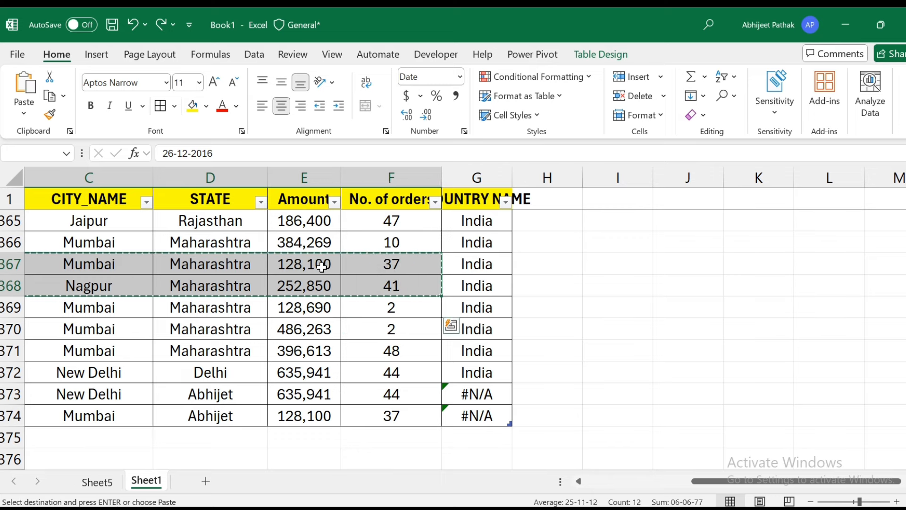
key(shift+Down)
key(shift+Down)
key(ctrl+c)
key(ctrl+Down)
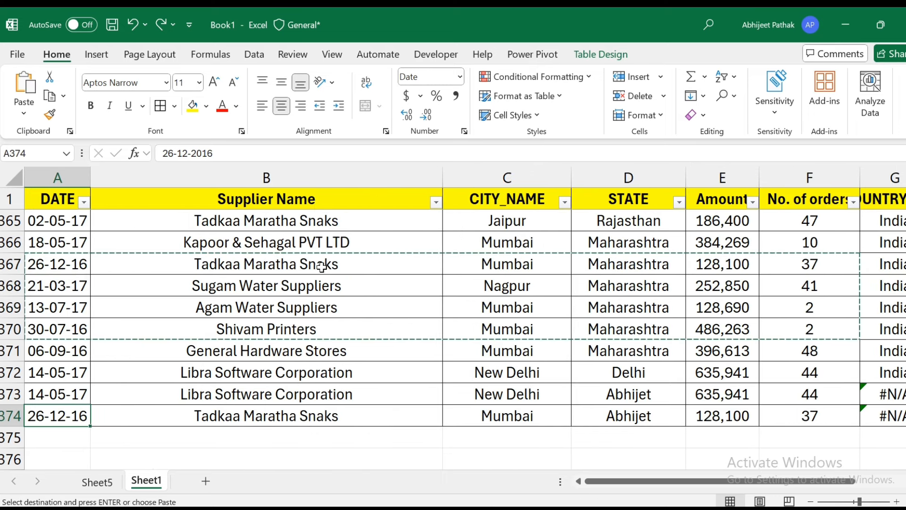
key(Down)
key(ctrl+v)
- Check the COUNTRY NAME entries of the added rows 375 to 378, and return to the PivotTable on Sheet5
key(Right)
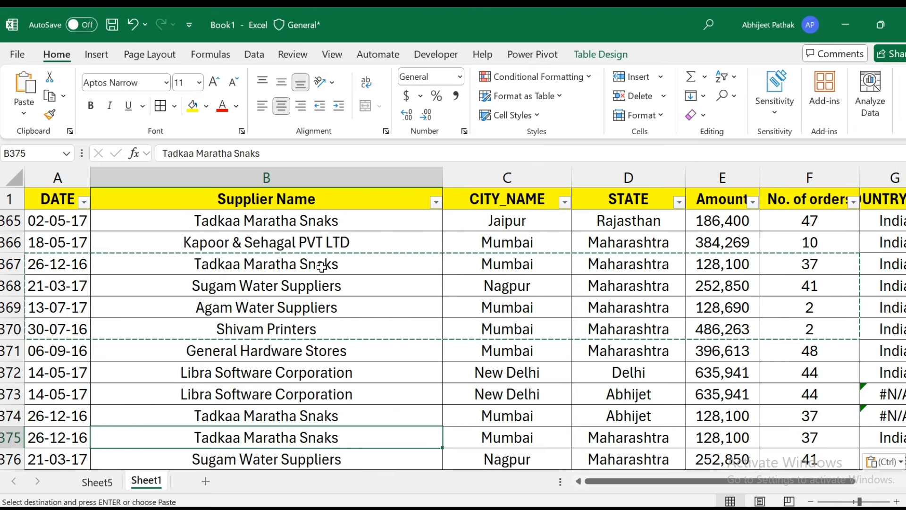
key(Right)
key(Right)
key(Right)
key(Right)
key(Right)
key(Right)
key(Right)
key(Left)
key(Left)
key(Down)
key(Down)
key(Down)
key(Down)
key(Down)
key(Down)
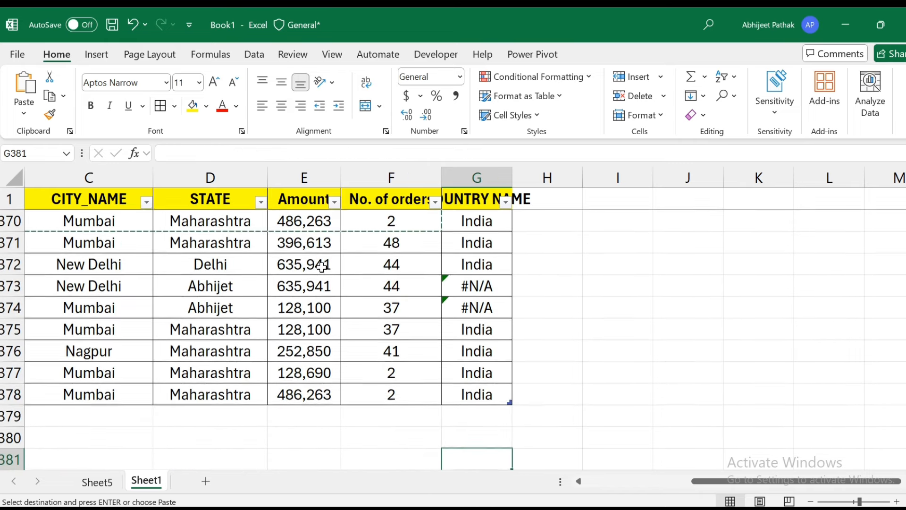
key(Up)
key(Up)
key(Up)
key(Up)
click(104, 483)
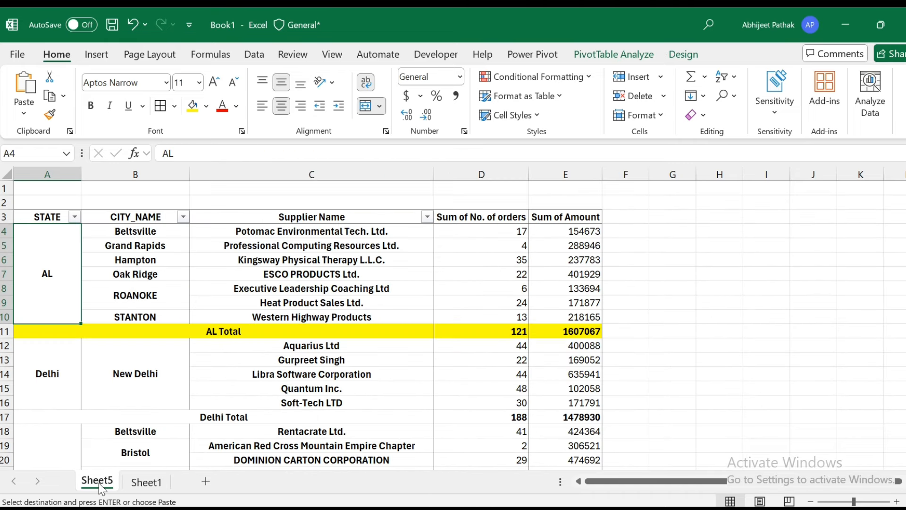
- Show the PivotTable field list, refresh the data, and add COUNTRY NAME as the first Rows field, above STATE
right_click(163, 264)
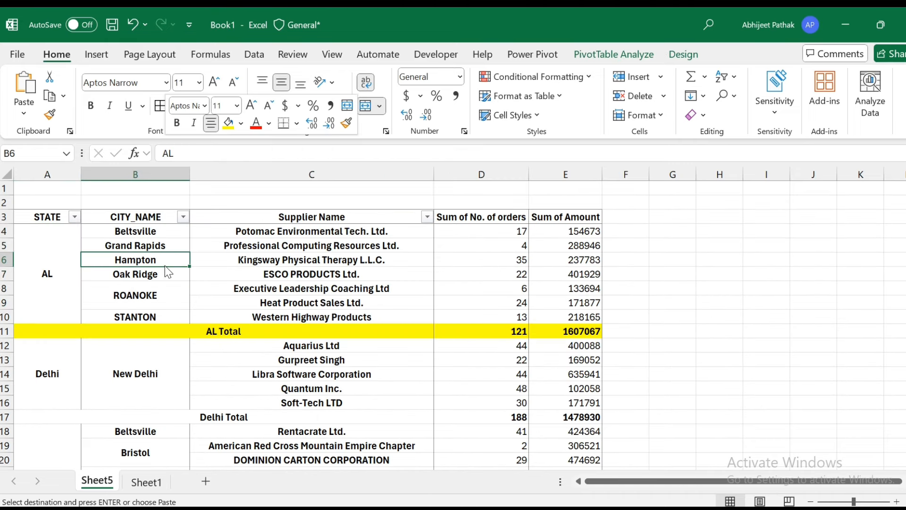
click(223, 496)
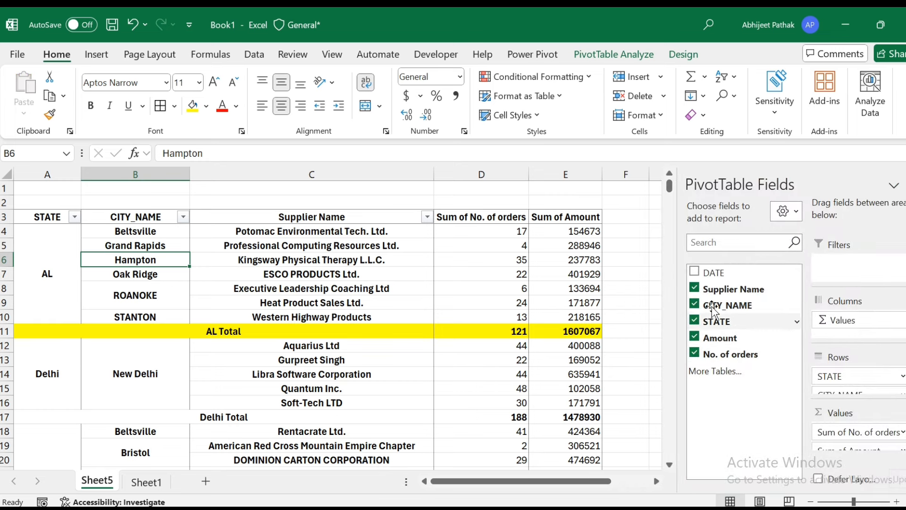
click(258, 254)
right_click(258, 251)
click(301, 247)
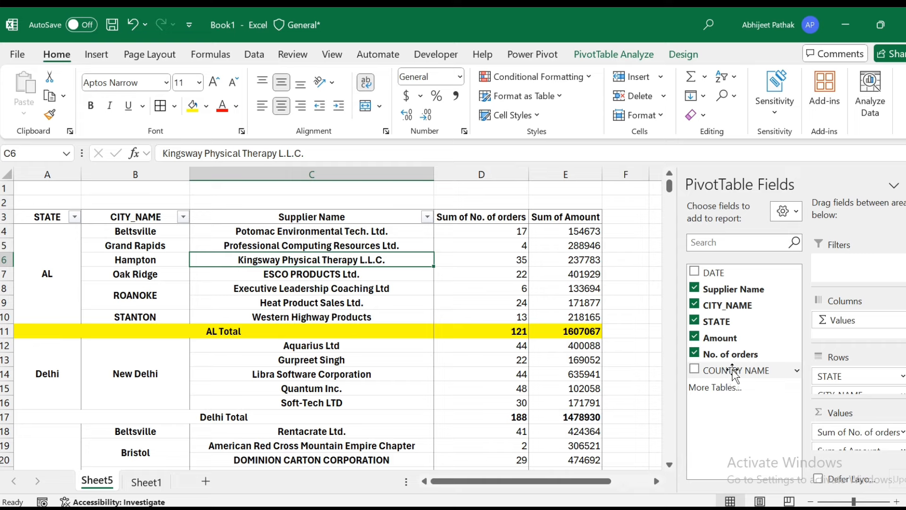
drag(734, 372, 834, 376)
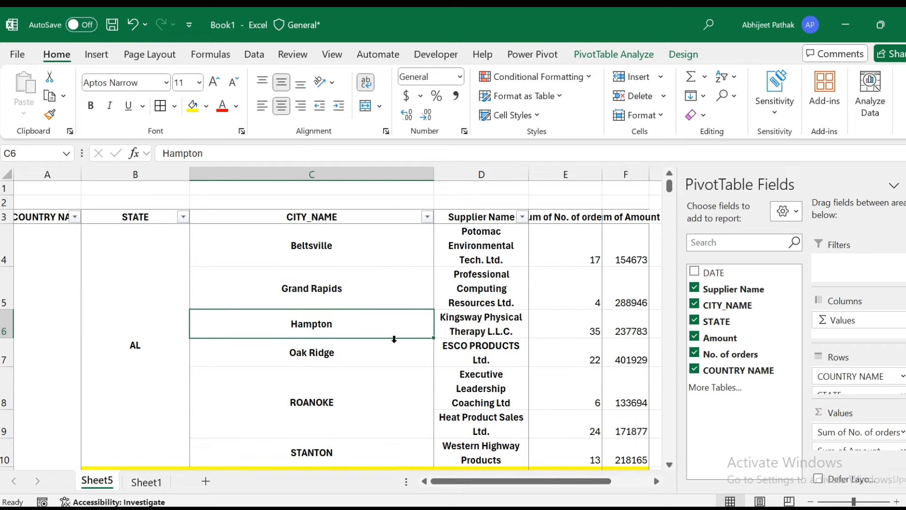
- Examine how the PivotTable groups states, cities and suppliers under each COUNTRY NAME, and close the field list
click(54, 248)
scroll(57, 264, down, 7)
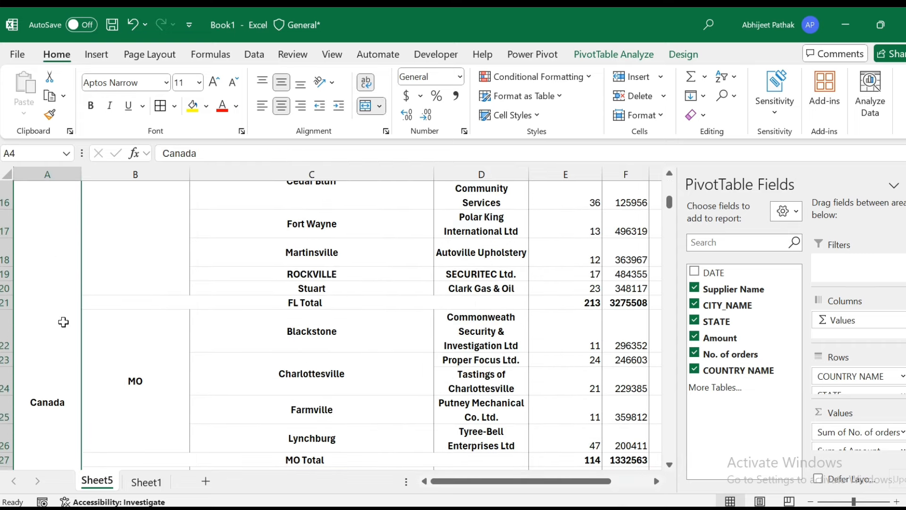
scroll(60, 279, down, 4)
scroll(63, 299, down, 20)
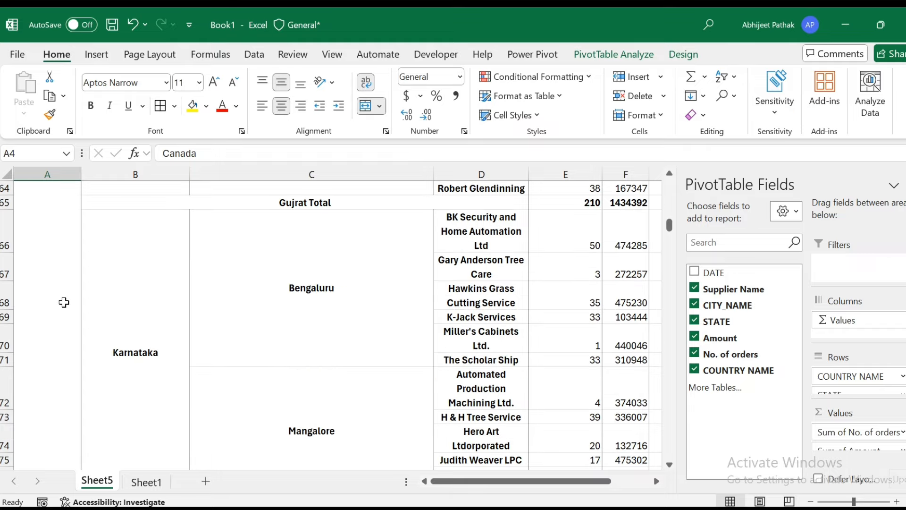
scroll(61, 332, down, 20)
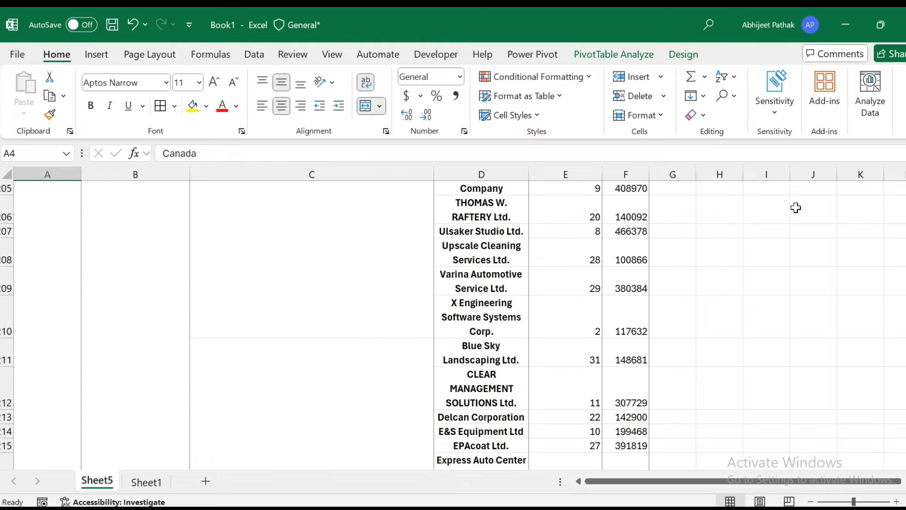
scroll(586, 323, up, 20)
scroll(827, 268, up, 20)
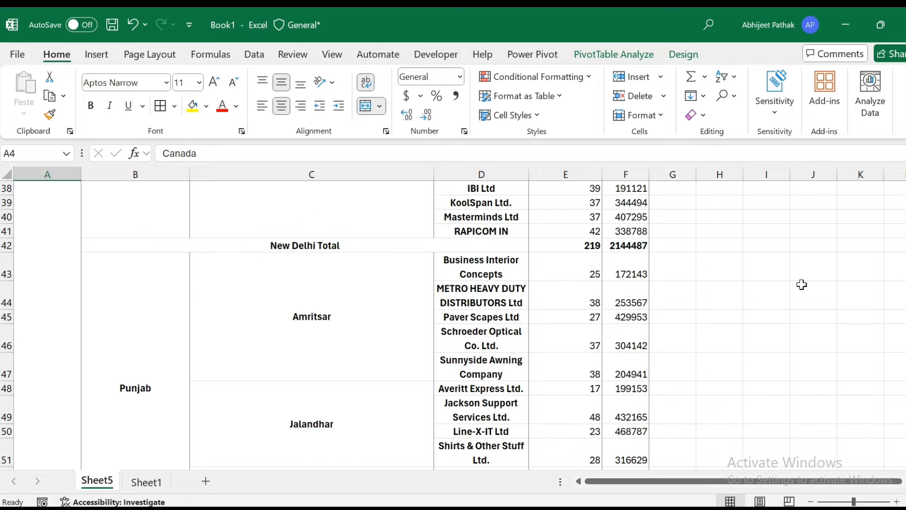
scroll(102, 239, up, 20)
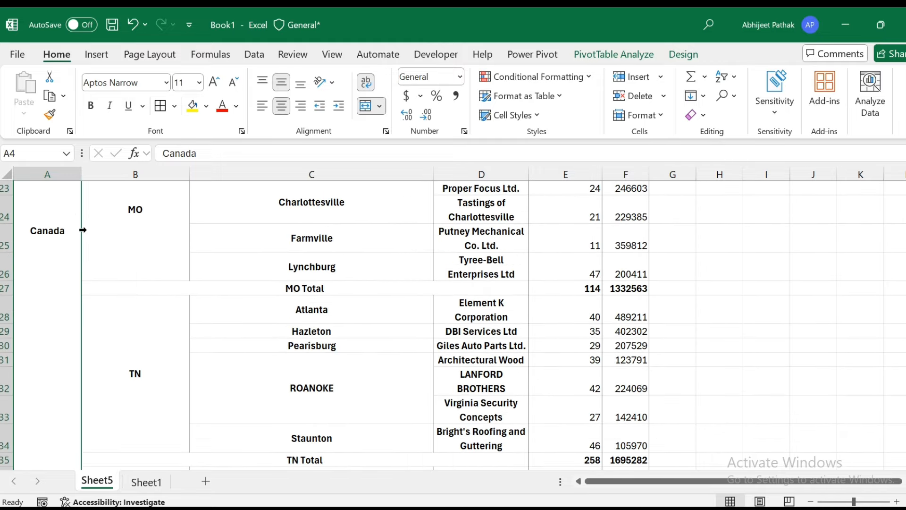
- Filter the PivotTable's COUNTRY NAME field to show only Canada
click(74, 217)
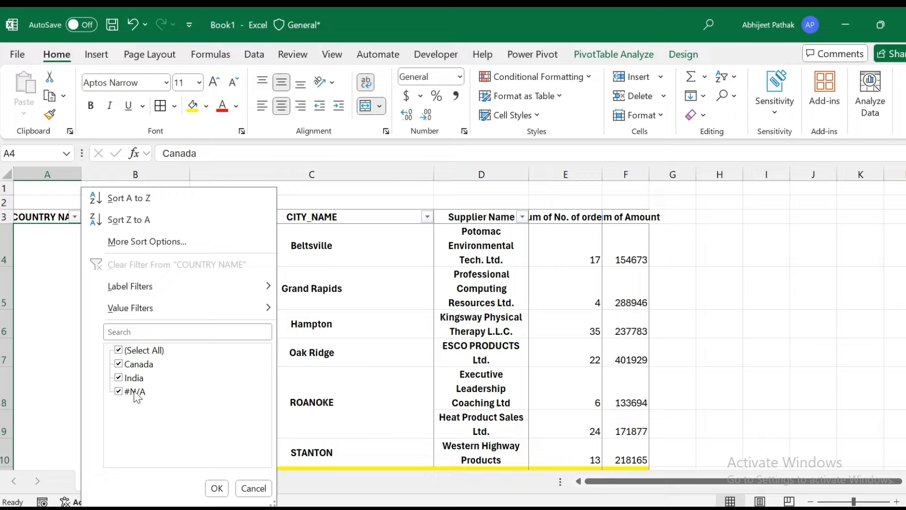
click(124, 351)
click(119, 364)
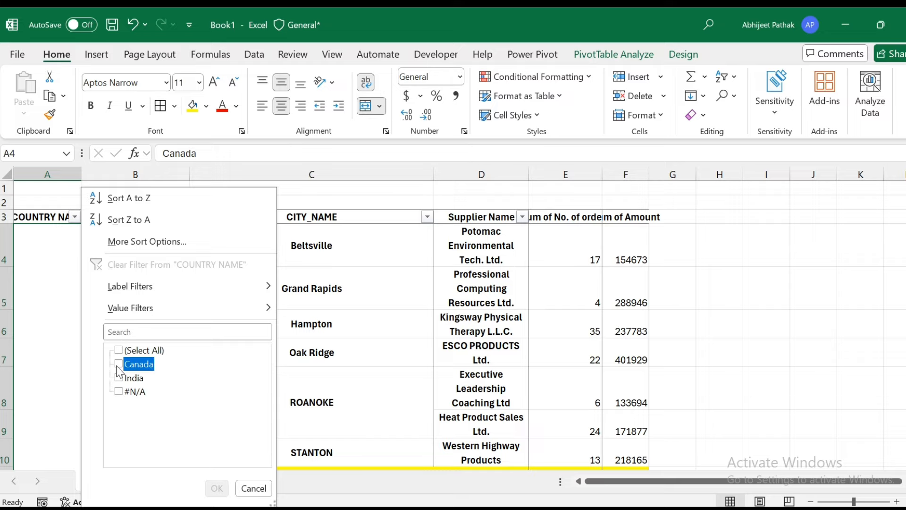
click(216, 488)
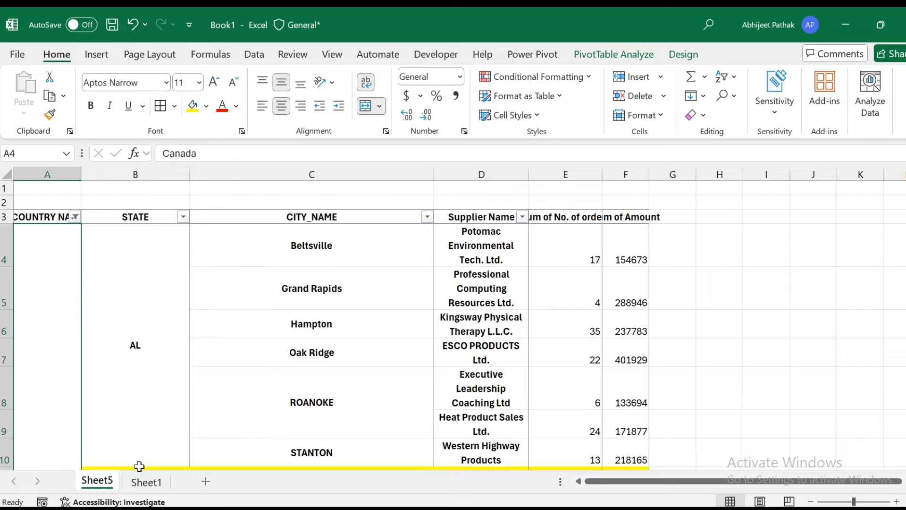
- Check the source table's columns and added records on Sheet1, and return to the PivotTable on Sheet5
click(151, 482)
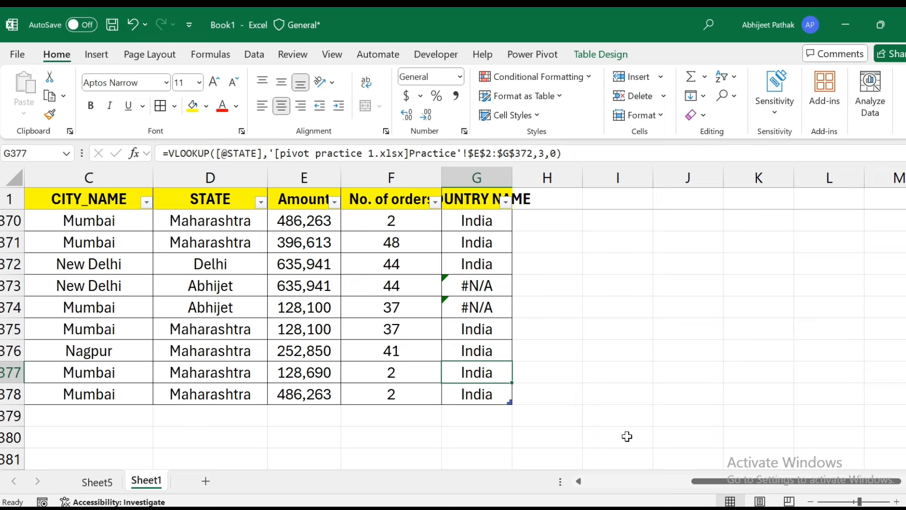
drag(718, 481, 608, 469)
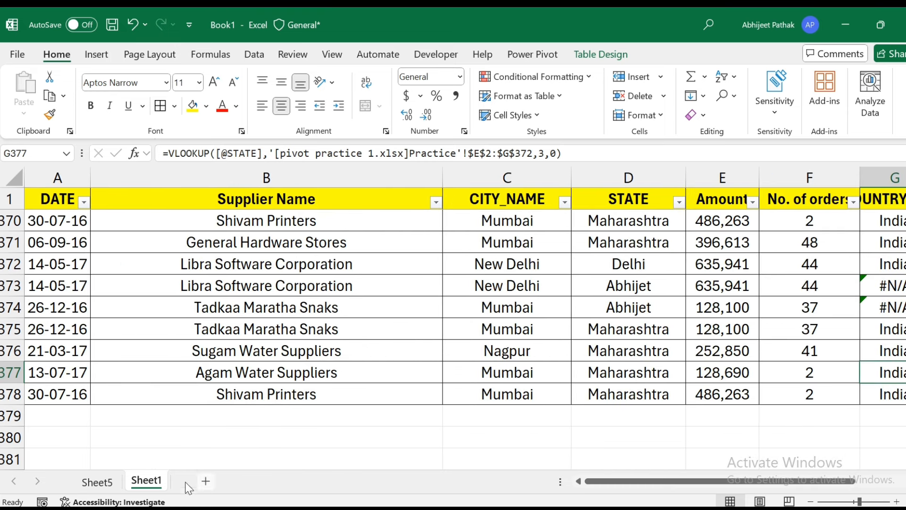
click(94, 480)
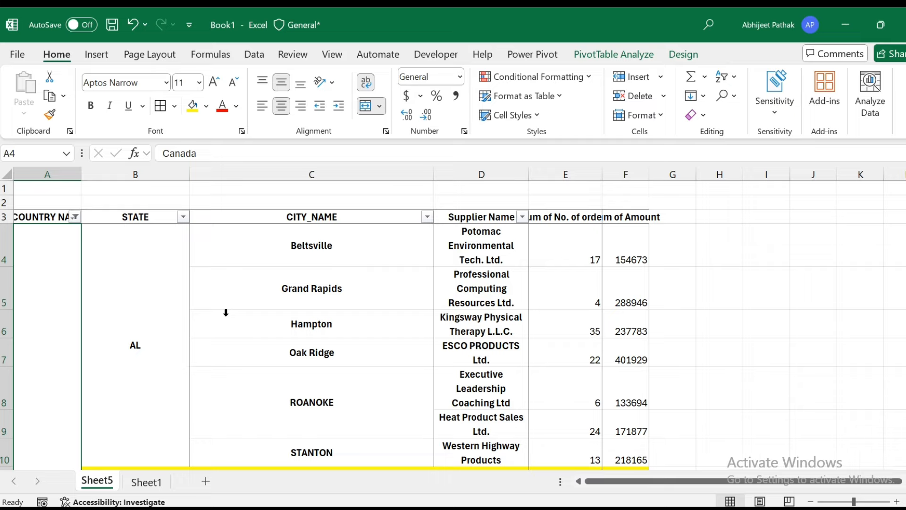
right_click(293, 278)
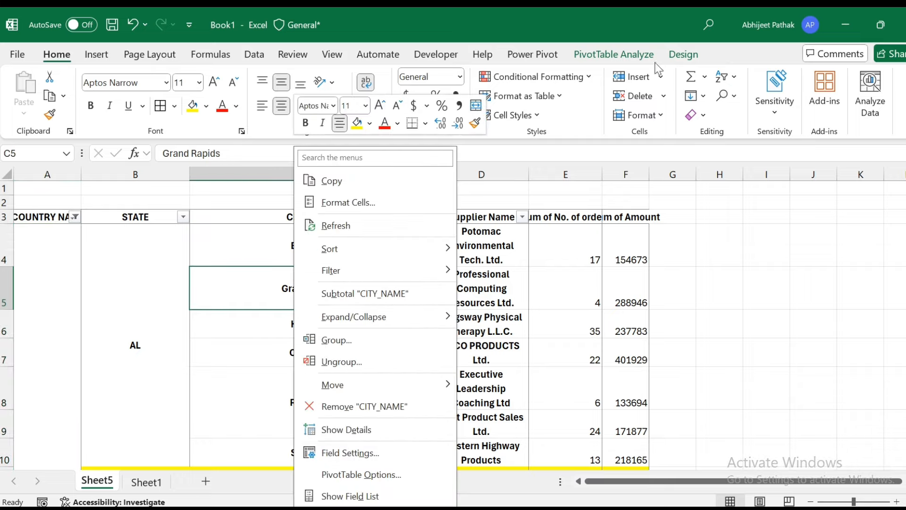
click(675, 57)
click(612, 54)
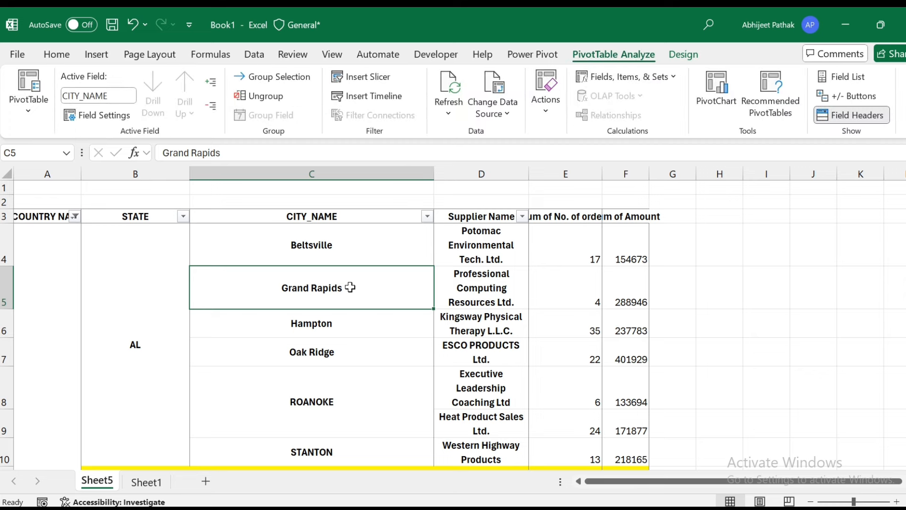
mouse_move(348, 287)
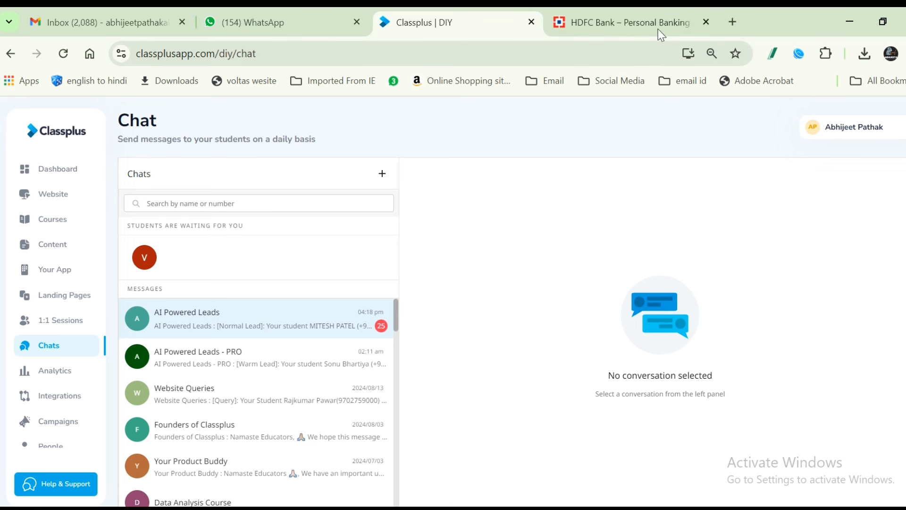
- Open lmech.courses.store in a new Chrome tab and look through its course categories and popular courses
click(656, 23)
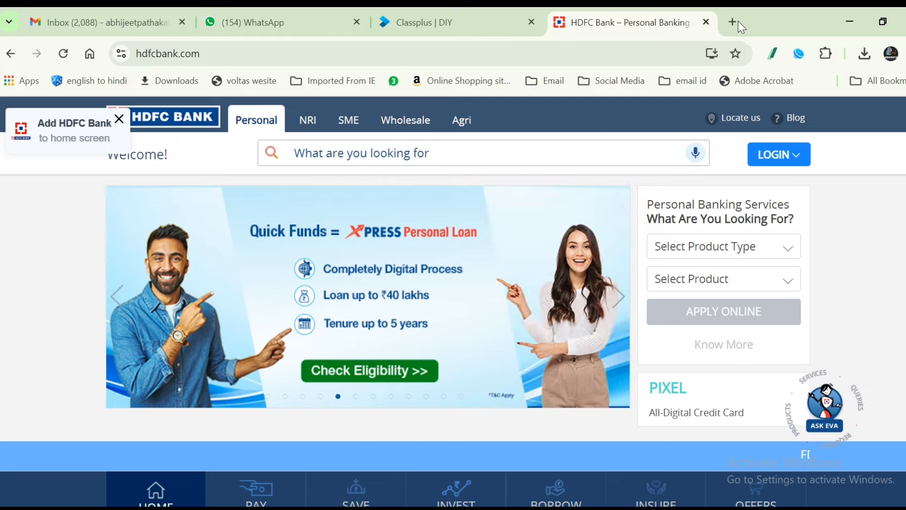
click(733, 22)
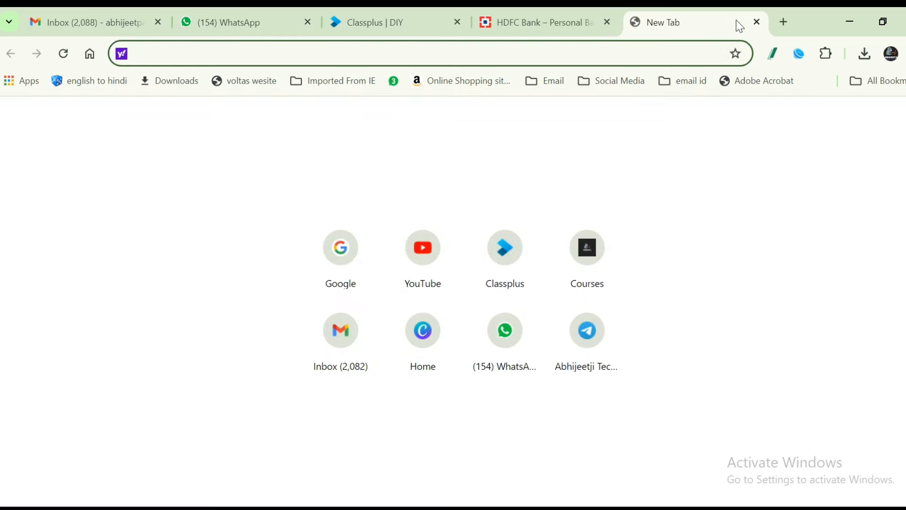
text(LM)
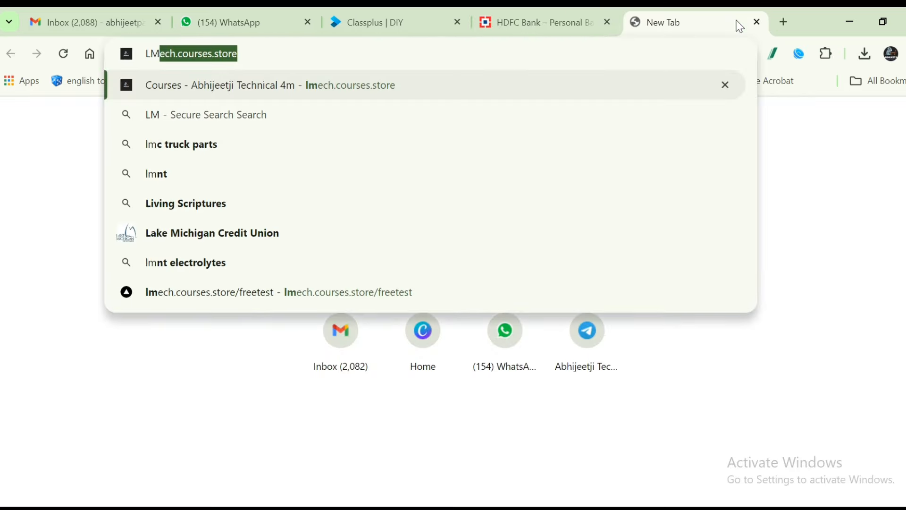
key(Return)
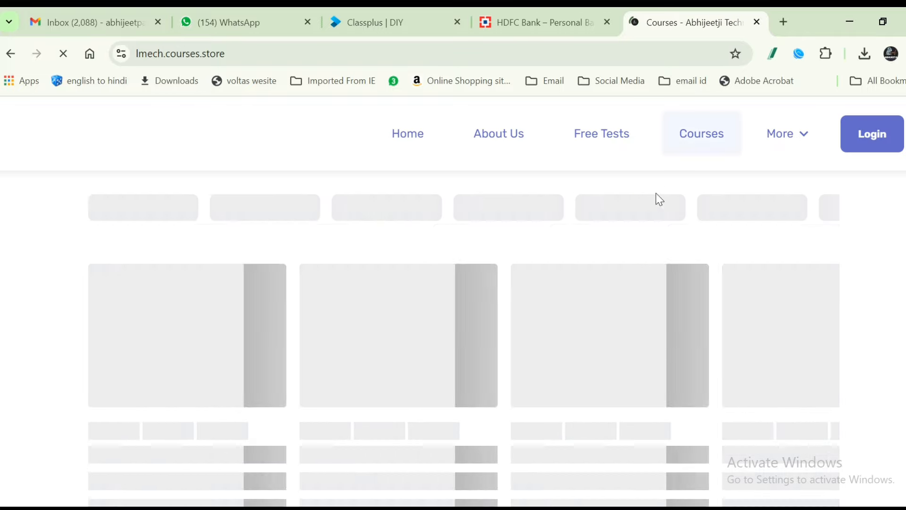
scroll(425, 284, down, 1)
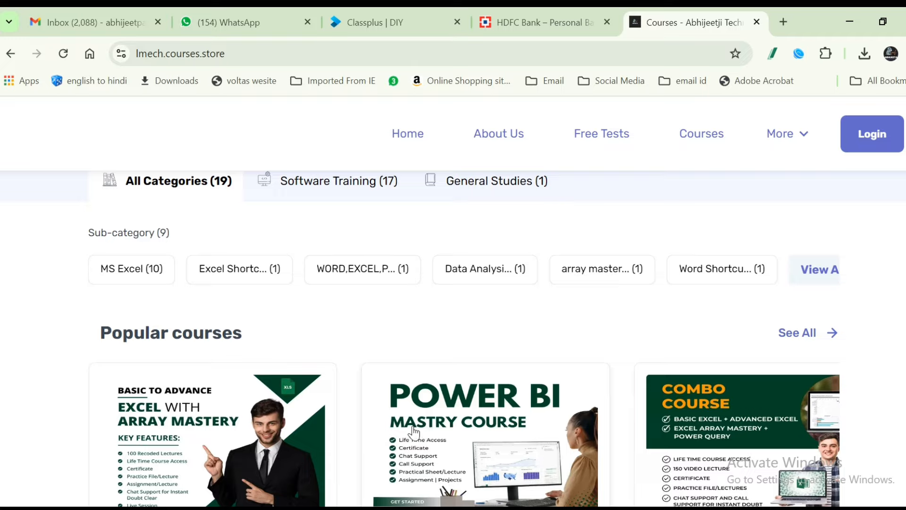
scroll(325, 429, down, 2)
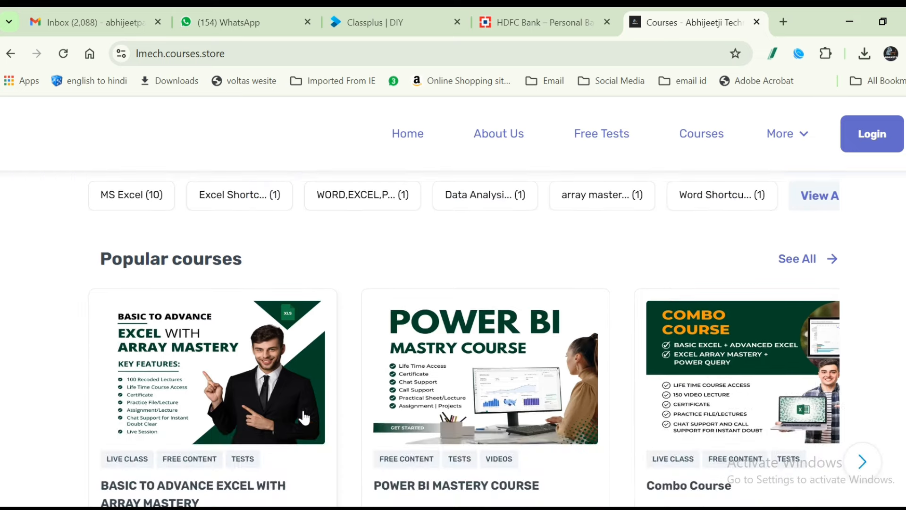
scroll(316, 392, up, 2)
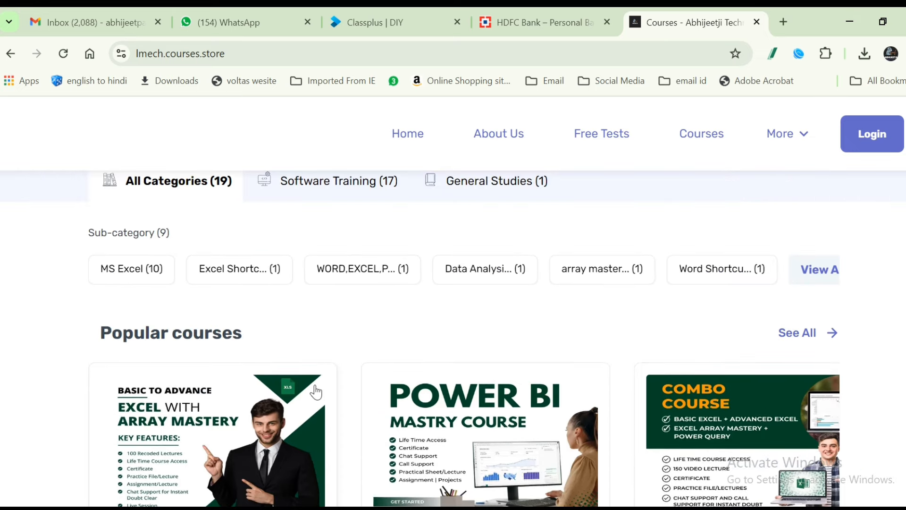